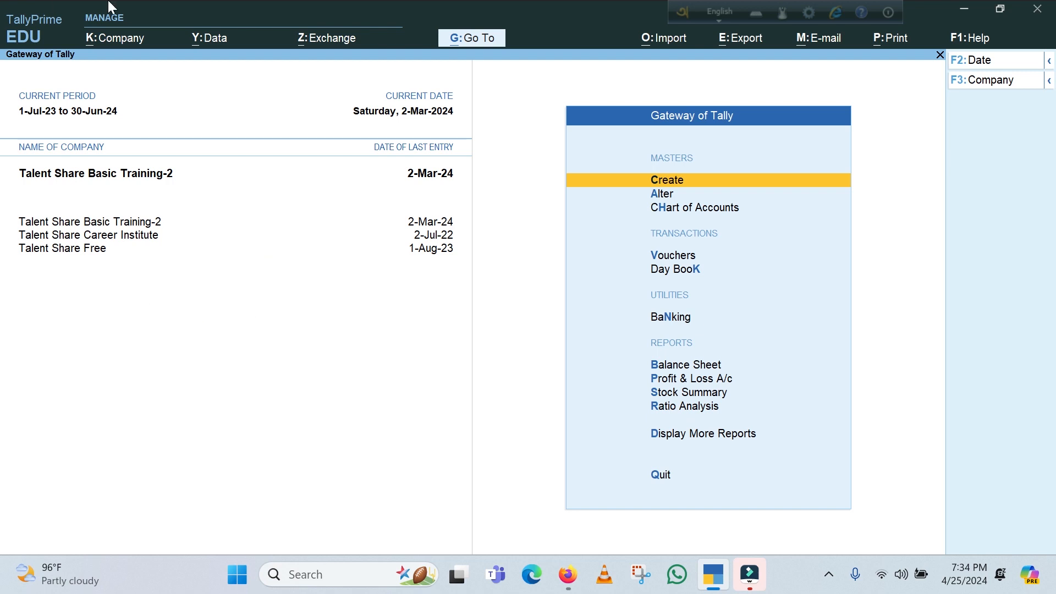
# Enable Maintain Payroll in the features of the company Talent Share Basic Training-2 and save the change
pyautogui.click(128, 37)
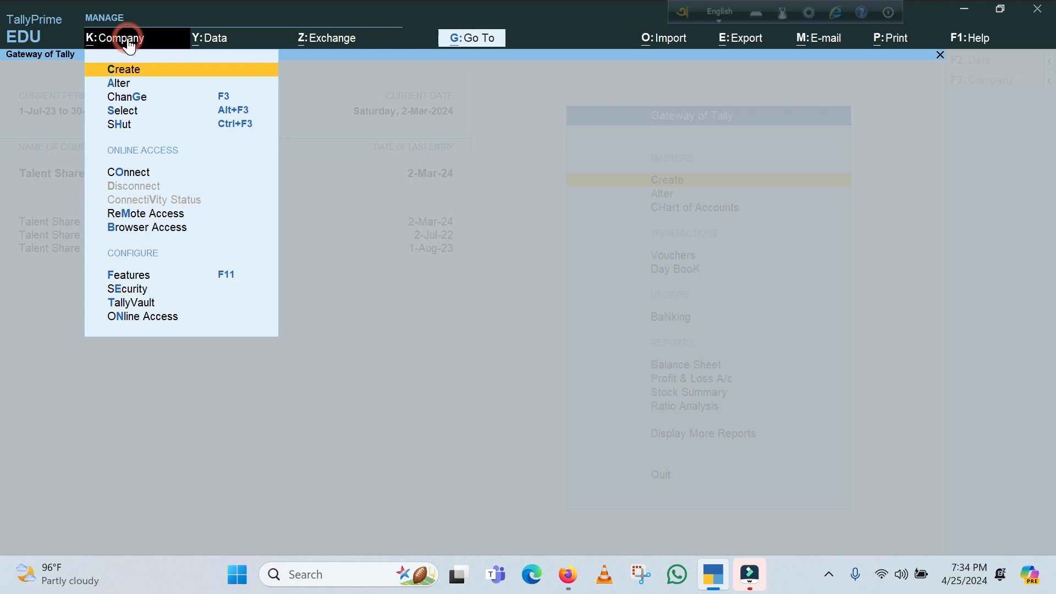
pyautogui.click(142, 275)
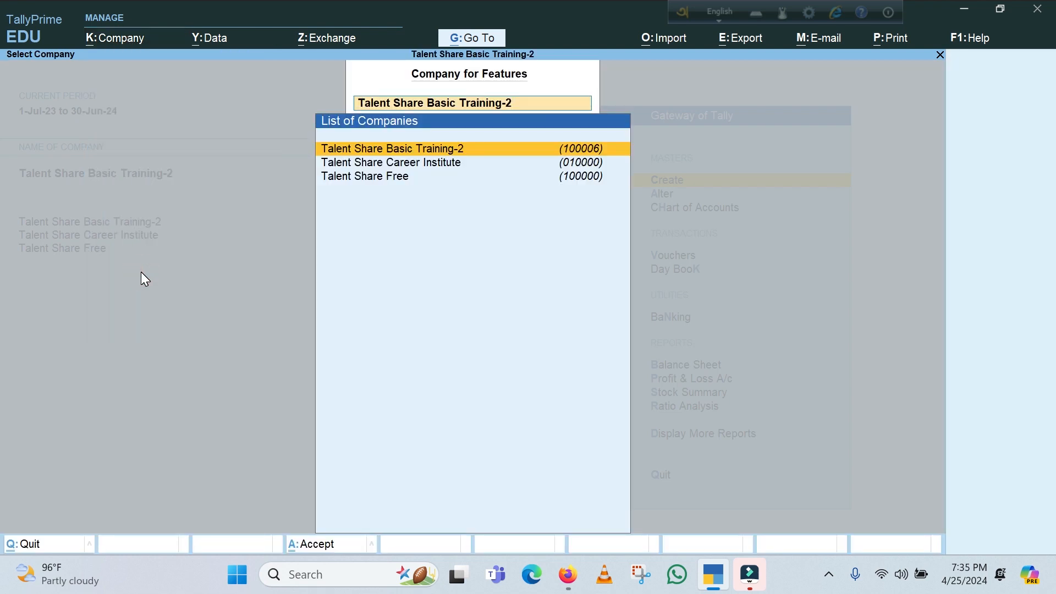
pyautogui.press('Return')
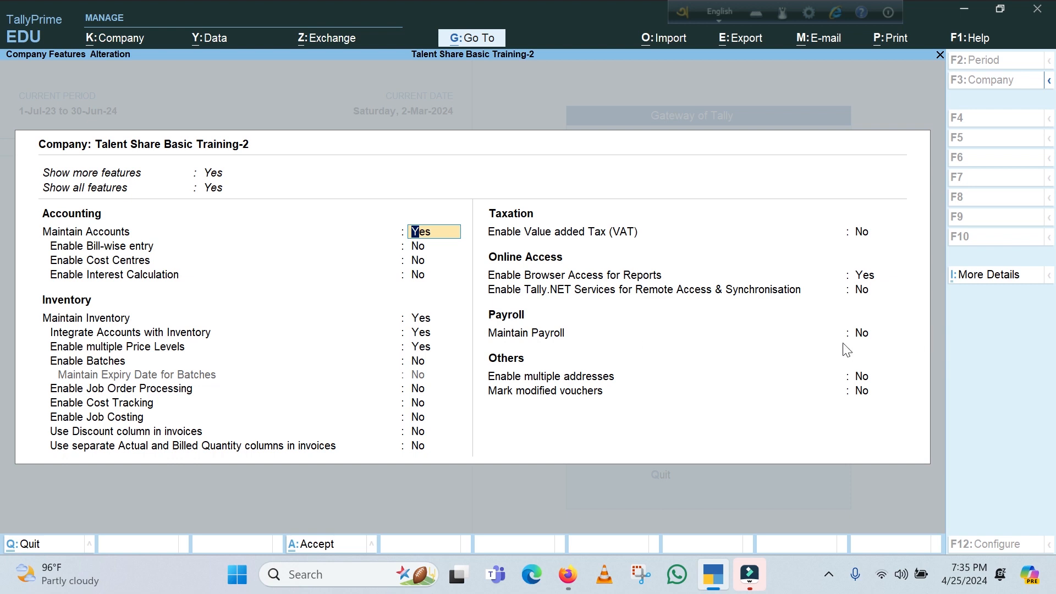
pyautogui.click(860, 337)
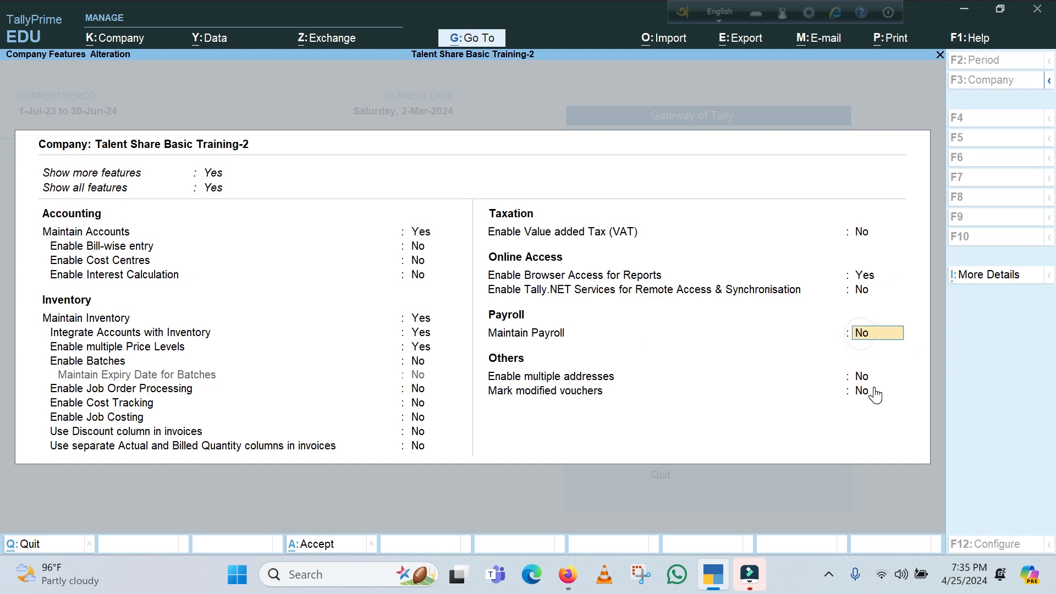
pyautogui.write('y')
pyautogui.press('Return')
pyautogui.press('ctrl')
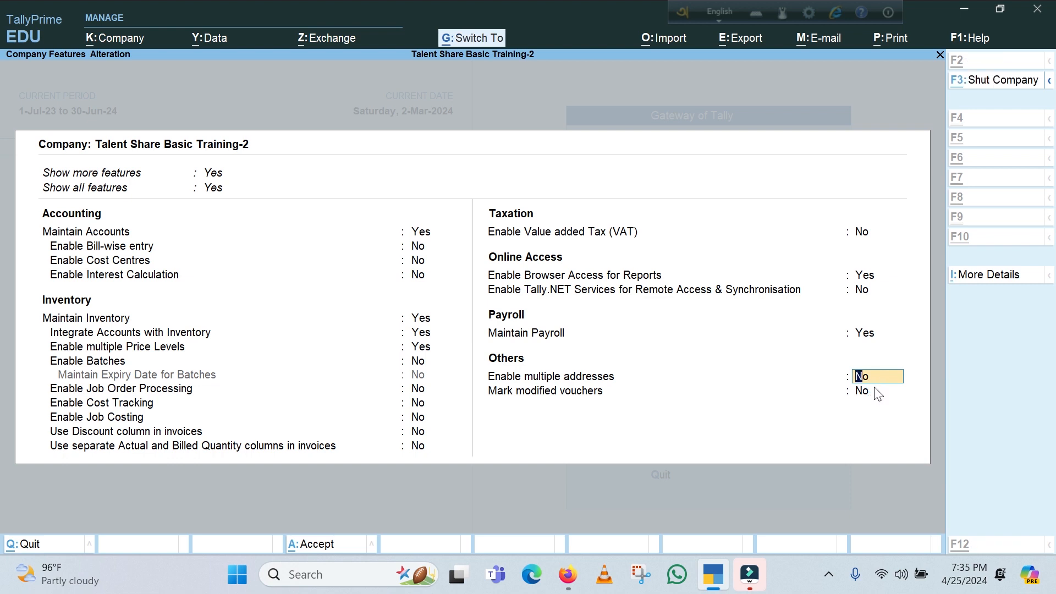
pyautogui.hotkey('ctrl', 'a')
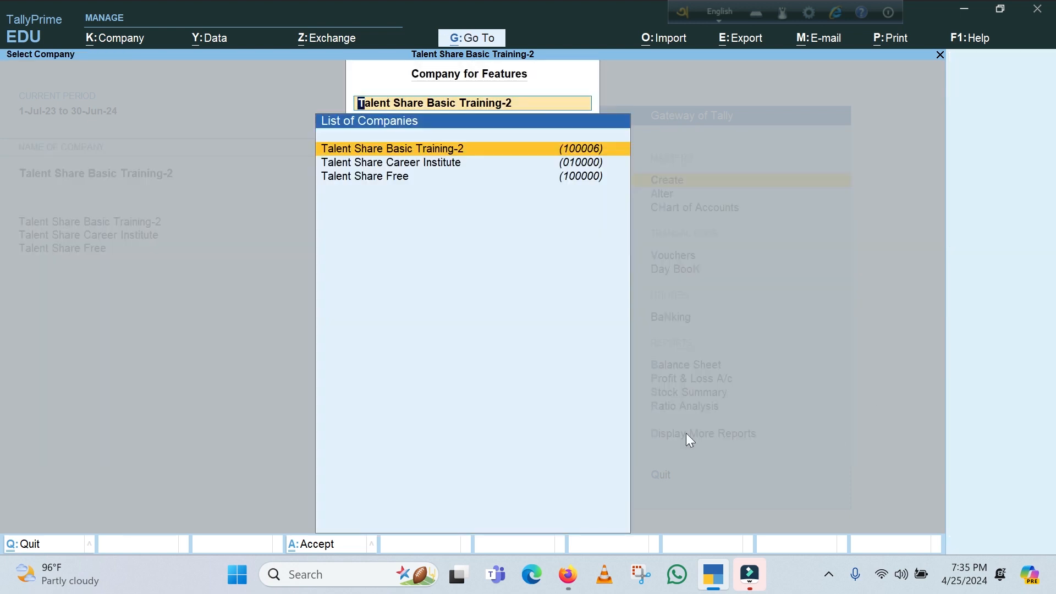
pyautogui.press('BackSpace')
pyautogui.press('Escape')
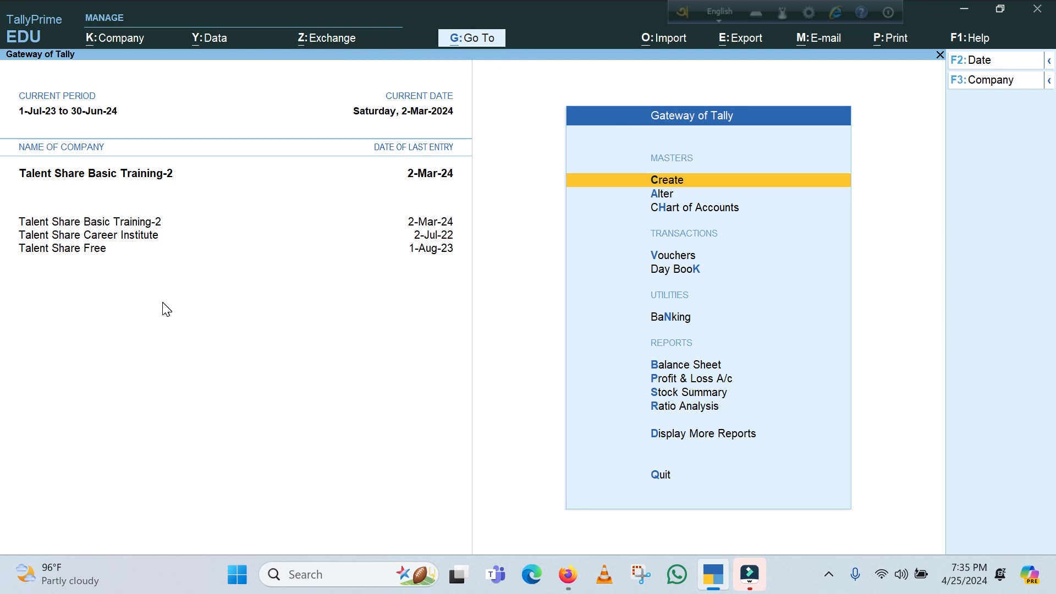
# Start creating a payroll employee group named Marketing under Primary, without an alias
pyautogui.click(673, 185)
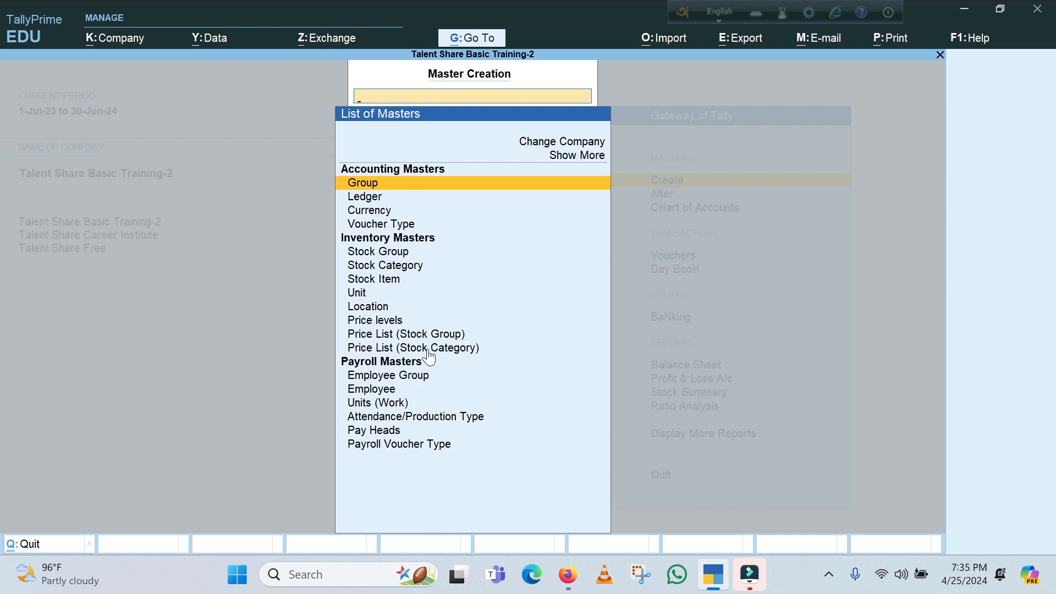
pyautogui.click(375, 377)
pyautogui.click(374, 376)
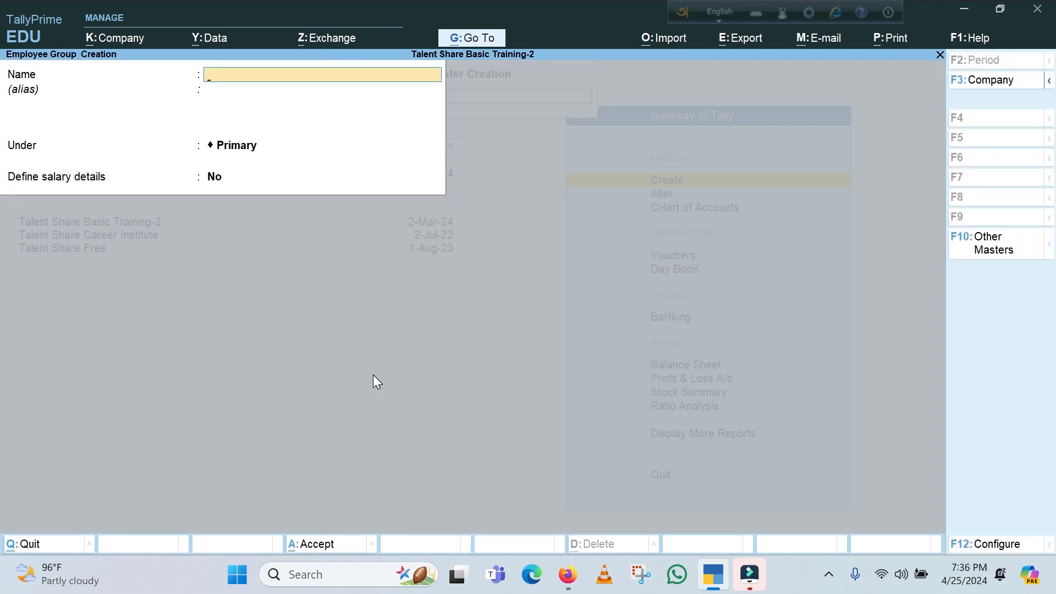
pyautogui.write('Marketing')
pyautogui.press('Return')
pyautogui.press('Return')
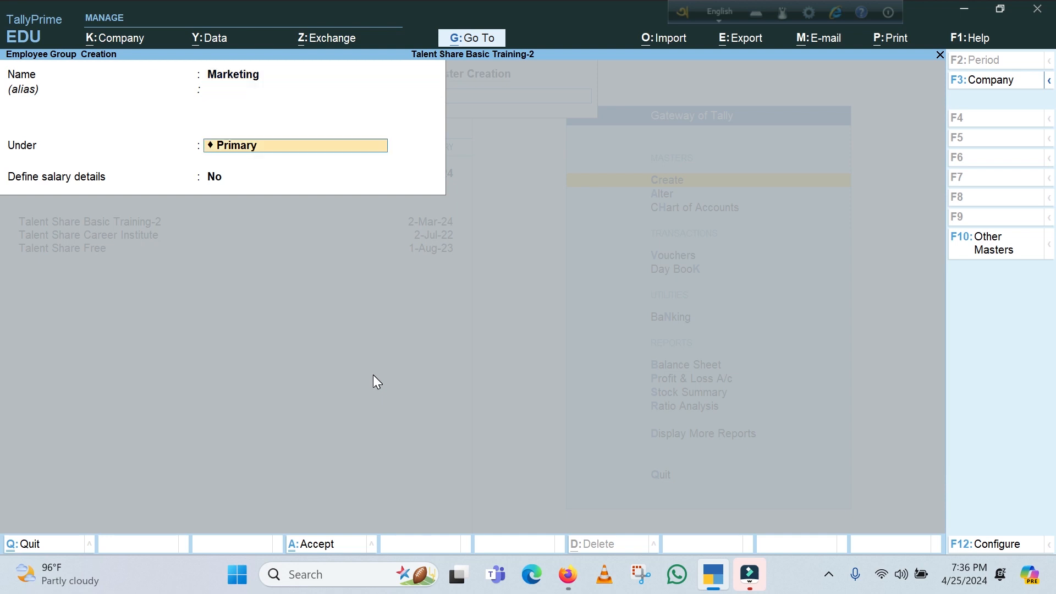
pyautogui.press('Return')
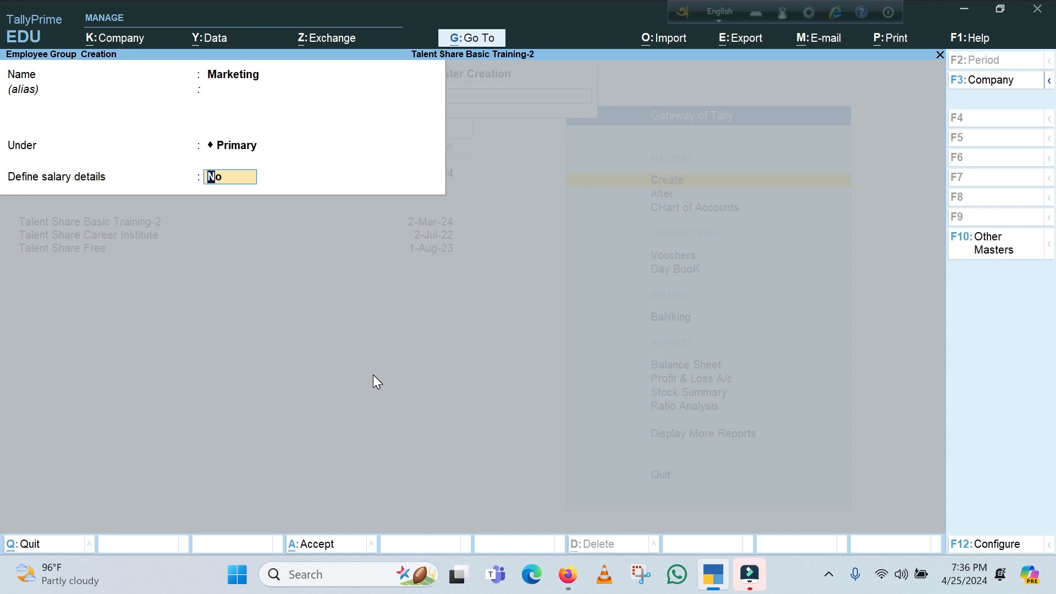
pyautogui.write('y')
pyautogui.press('Return')
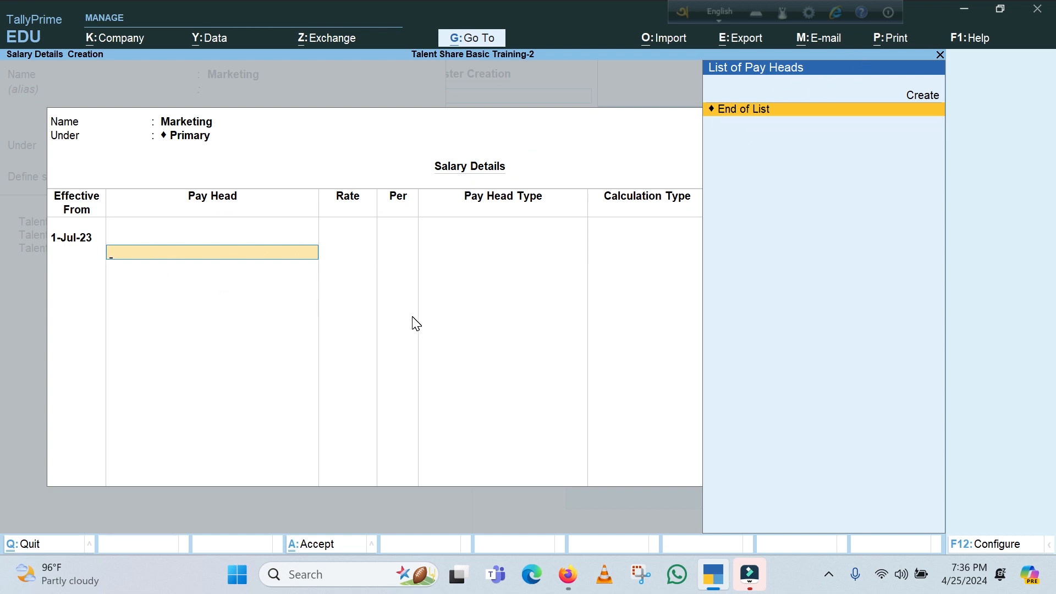
pyautogui.press('Escape')
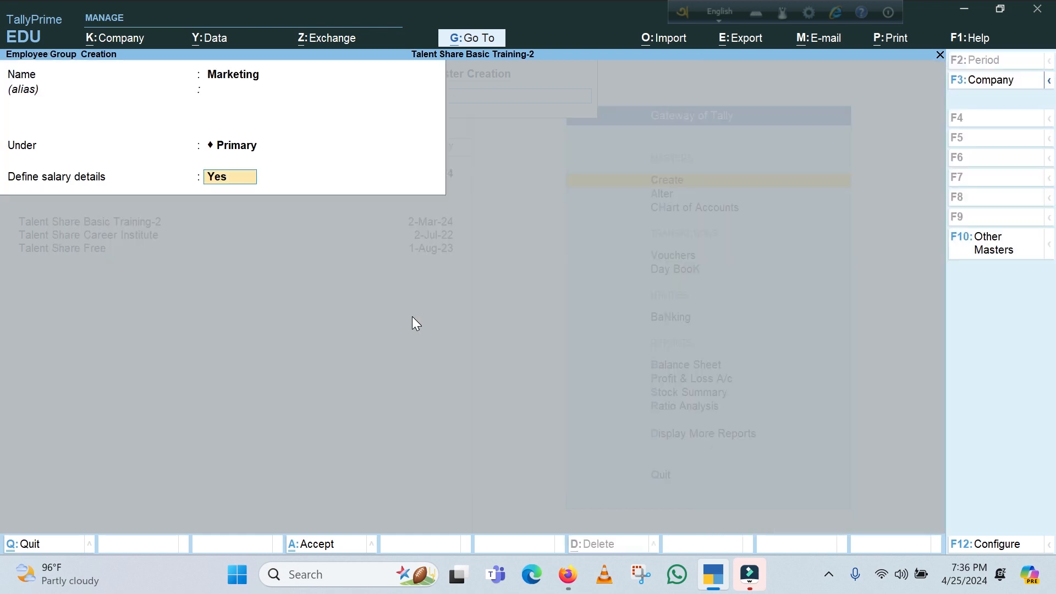
# Set Define salary details to No for the Marketing employee group and save it
pyautogui.write('n')
pyautogui.press('Return')
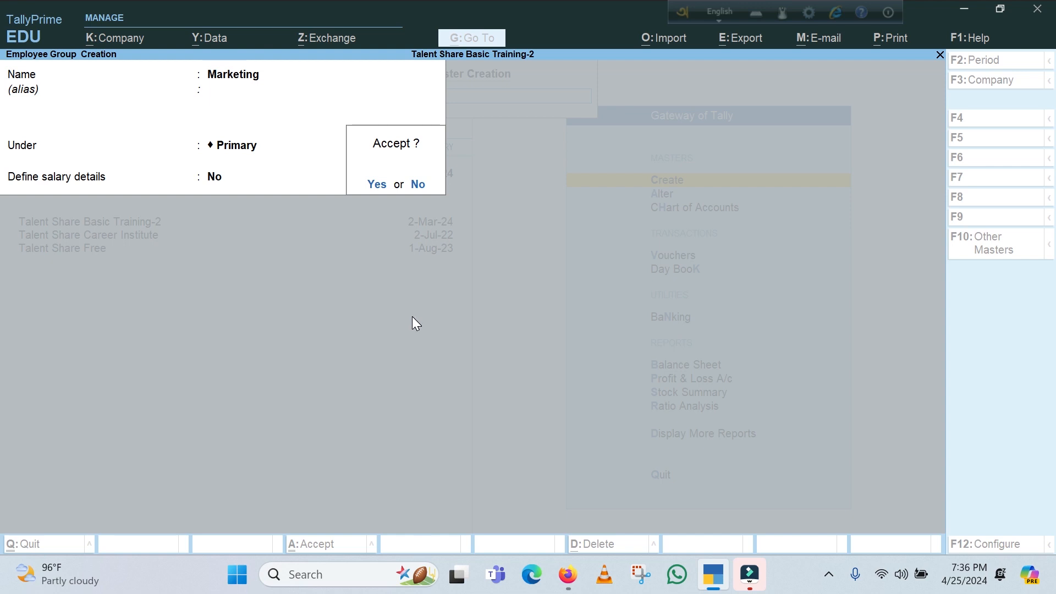
pyautogui.press('Return')
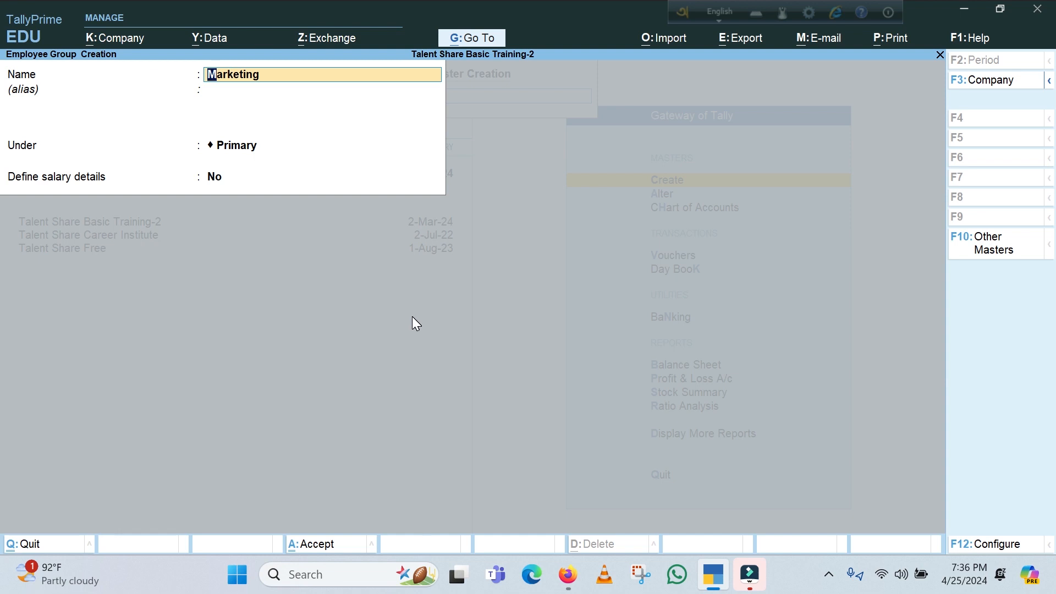
# Create a second employee group named Admin under Primary without salary details, and leave the employee group form
pyautogui.write('Admin')
pyautogui.press('Return')
pyautogui.press('Return')
pyautogui.press('Return')
pyautogui.press('Return')
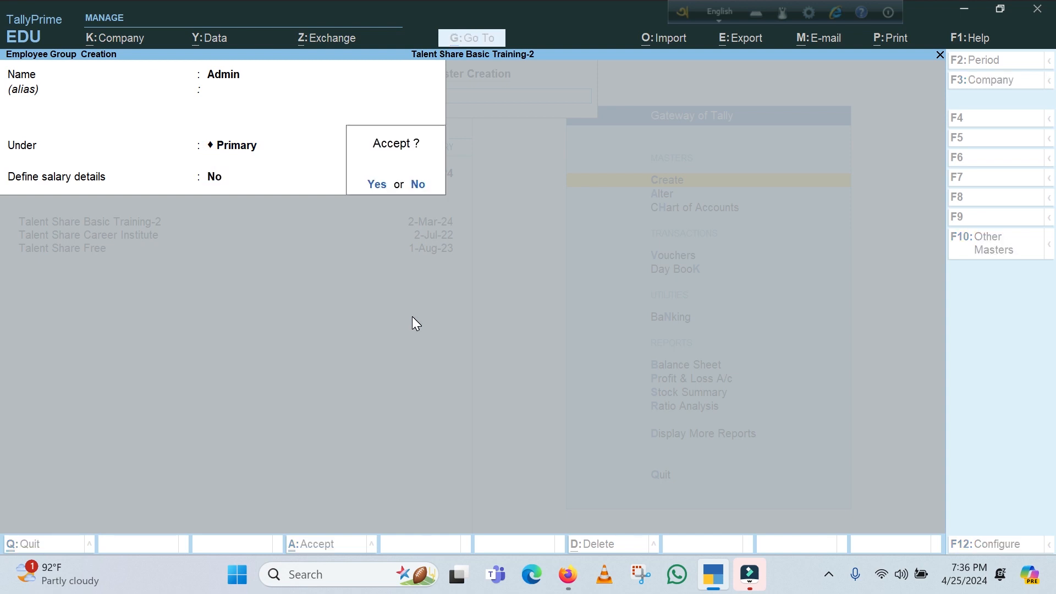
pyautogui.press('Return')
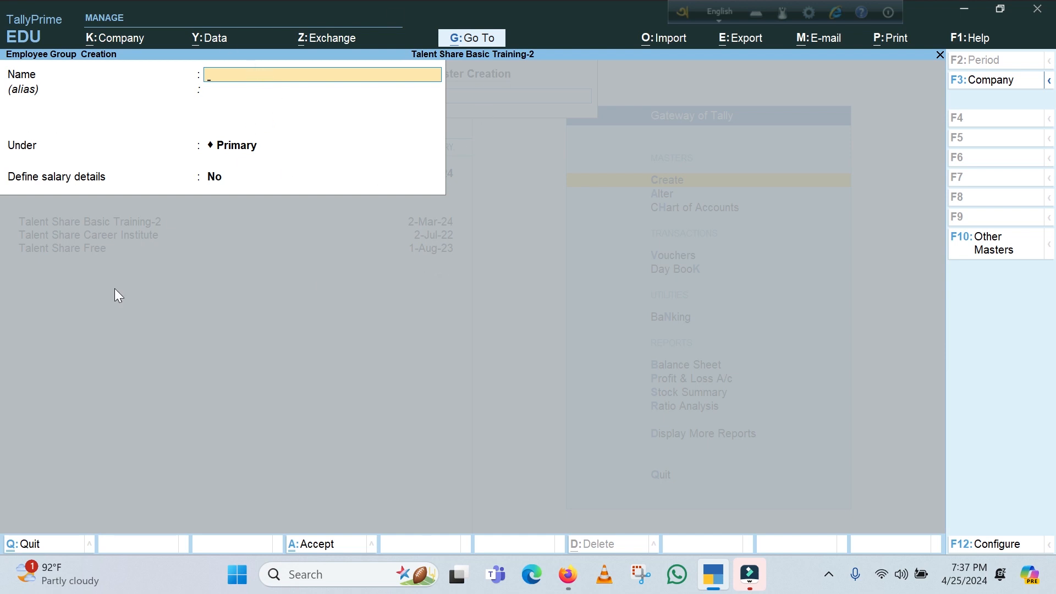
pyautogui.press('Escape')
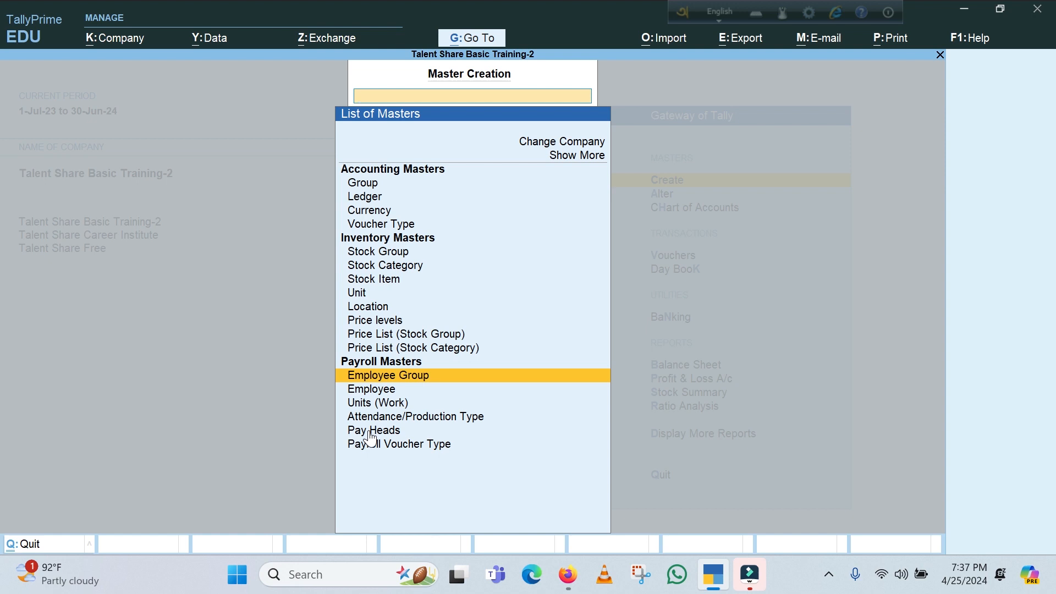
# Start creating a pay head named Basic Salary, without an alias
pyautogui.press('Down')
pyautogui.press('Down')
pyautogui.press('Down')
pyautogui.press('Down')
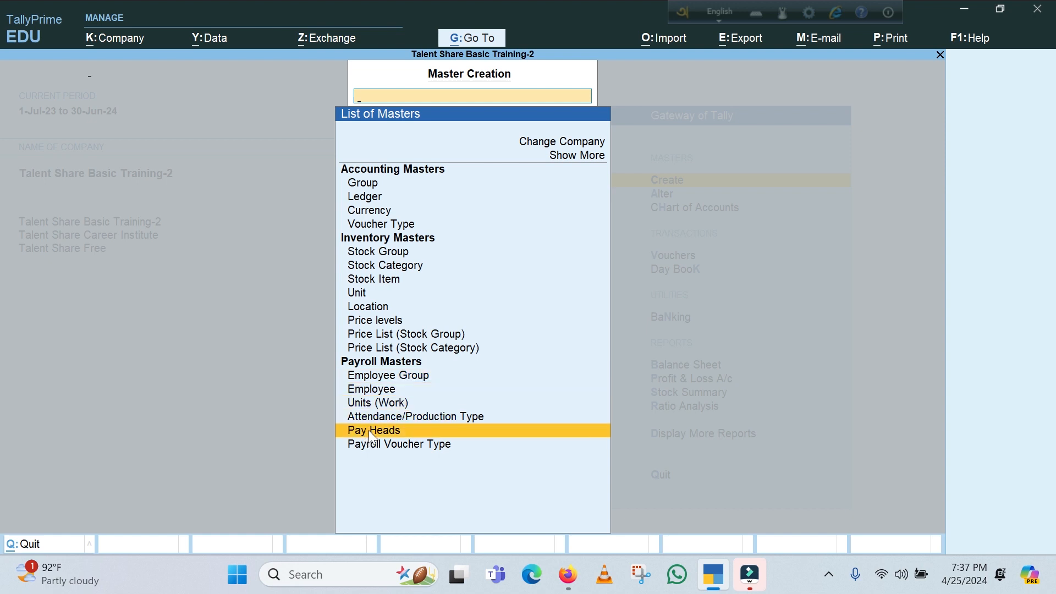
pyautogui.press('Return')
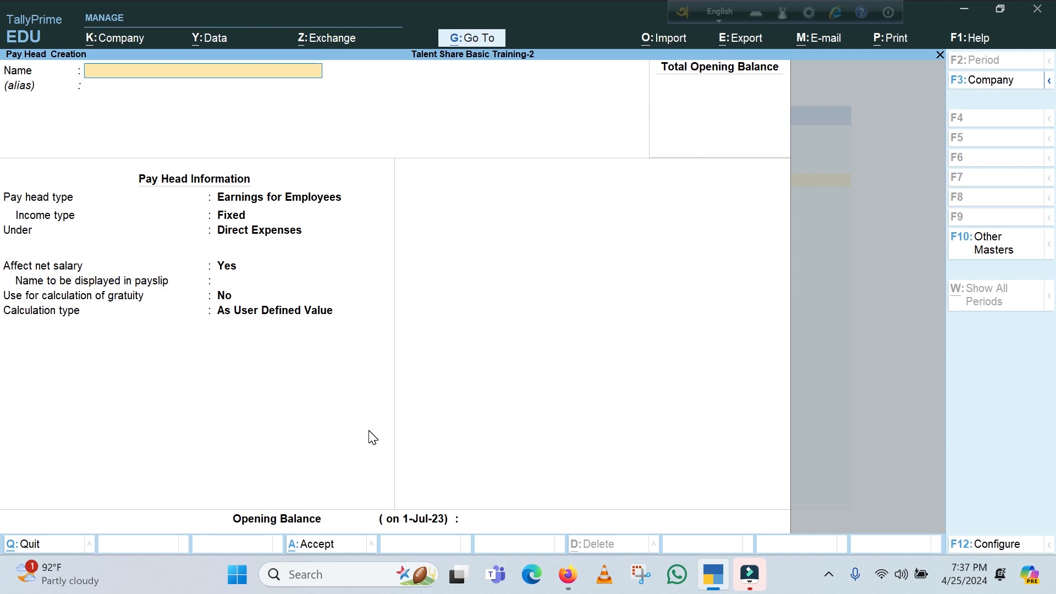
pyautogui.write('Basic Salar')
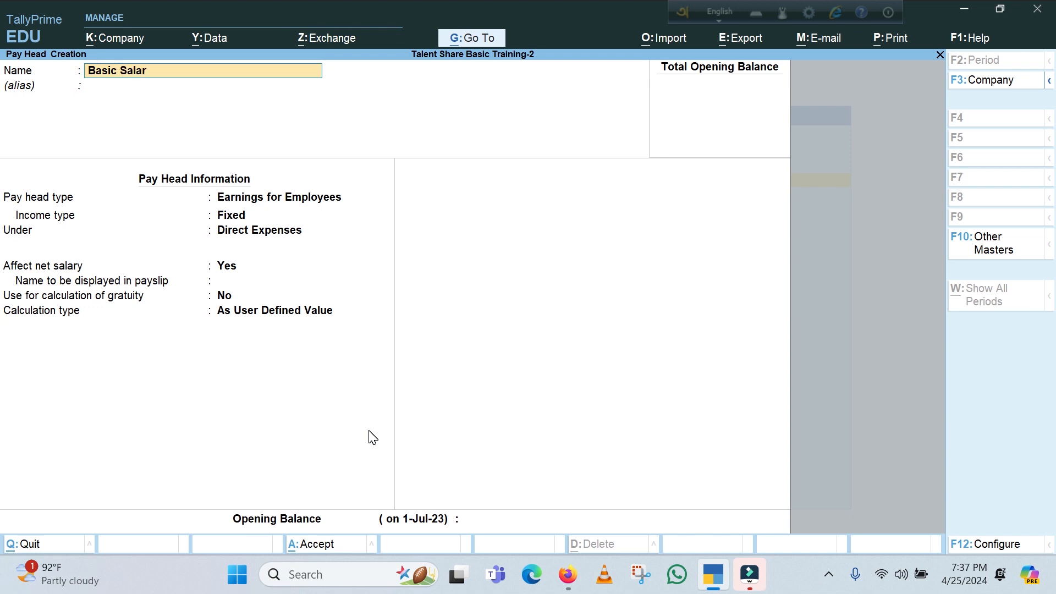
pyautogui.write('y')
pyautogui.press('Return')
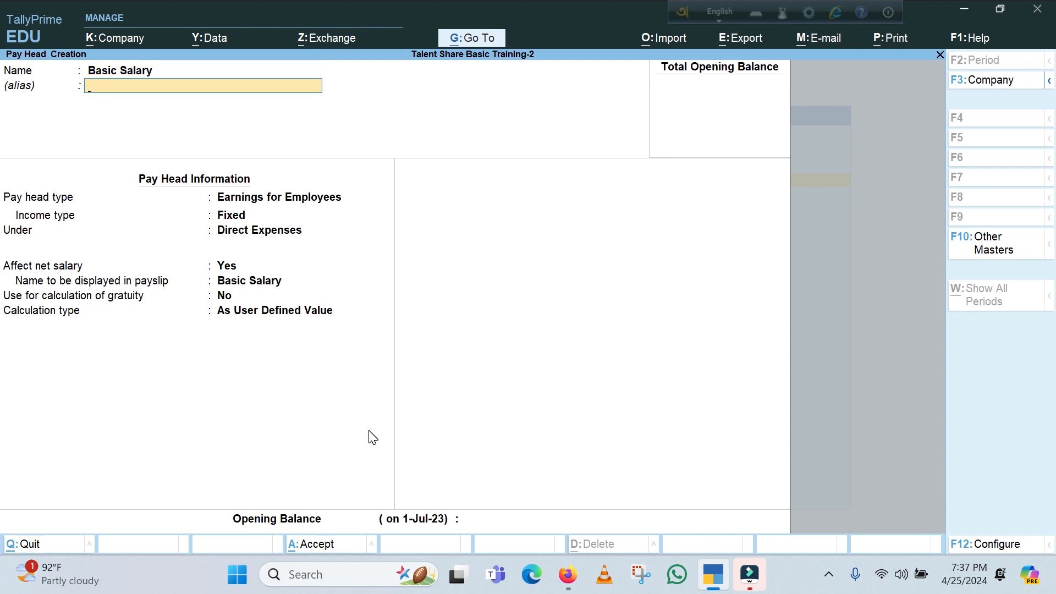
pyautogui.press('Return')
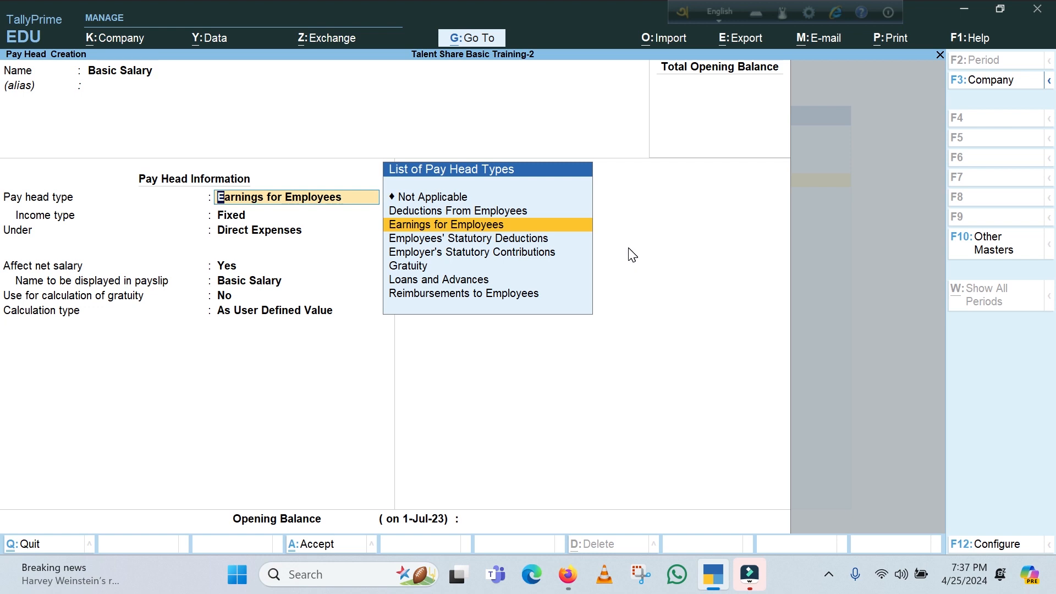
# Classify the Basic Salary pay head as Earnings for Employees with Fixed income type, under Indirect Expenses
pyautogui.press('Return')
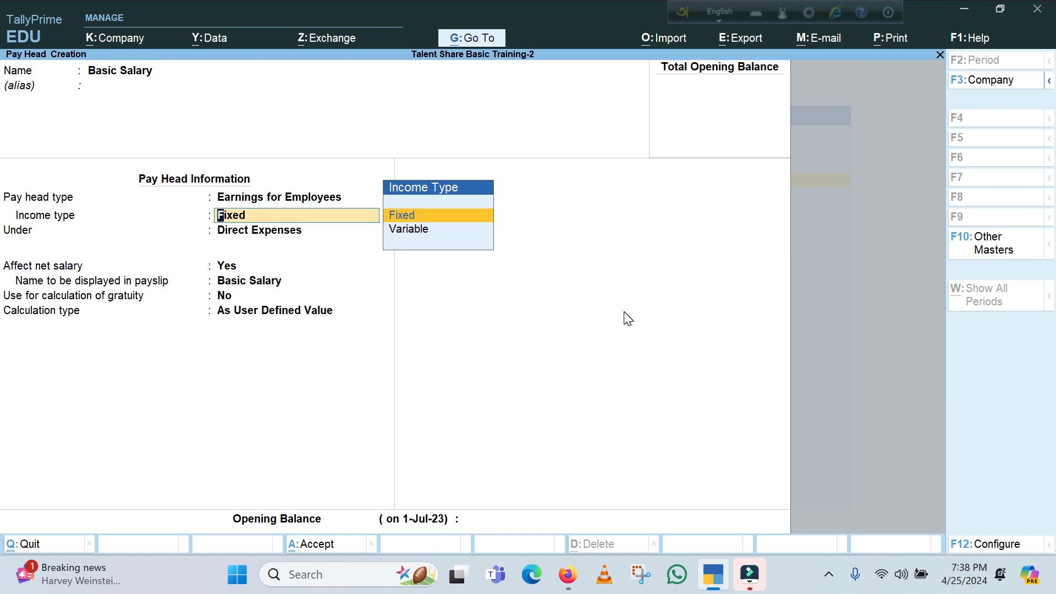
pyautogui.press('Return')
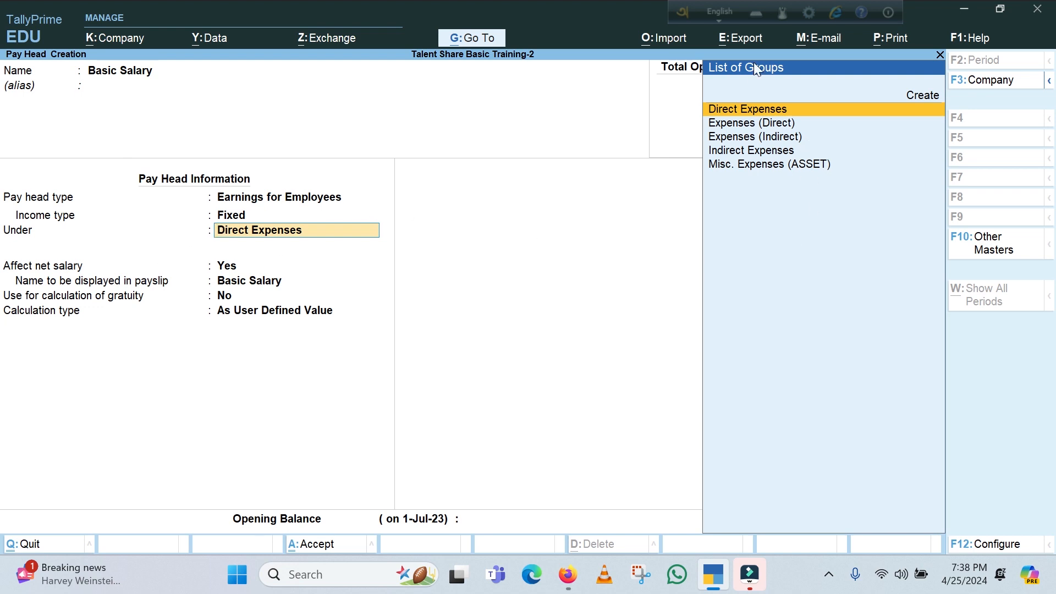
pyautogui.click(746, 137)
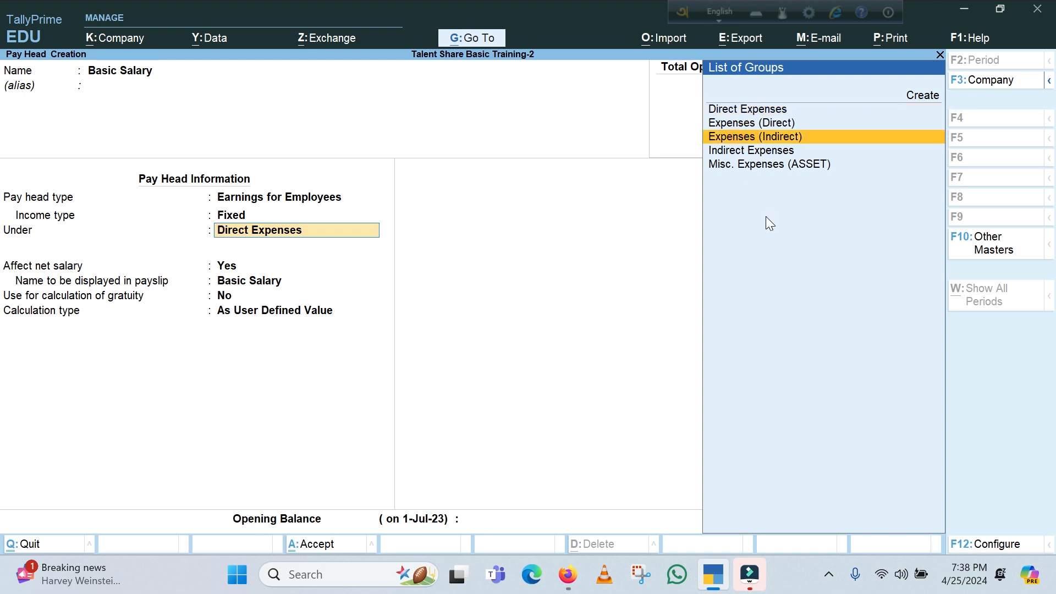
pyautogui.press('Return')
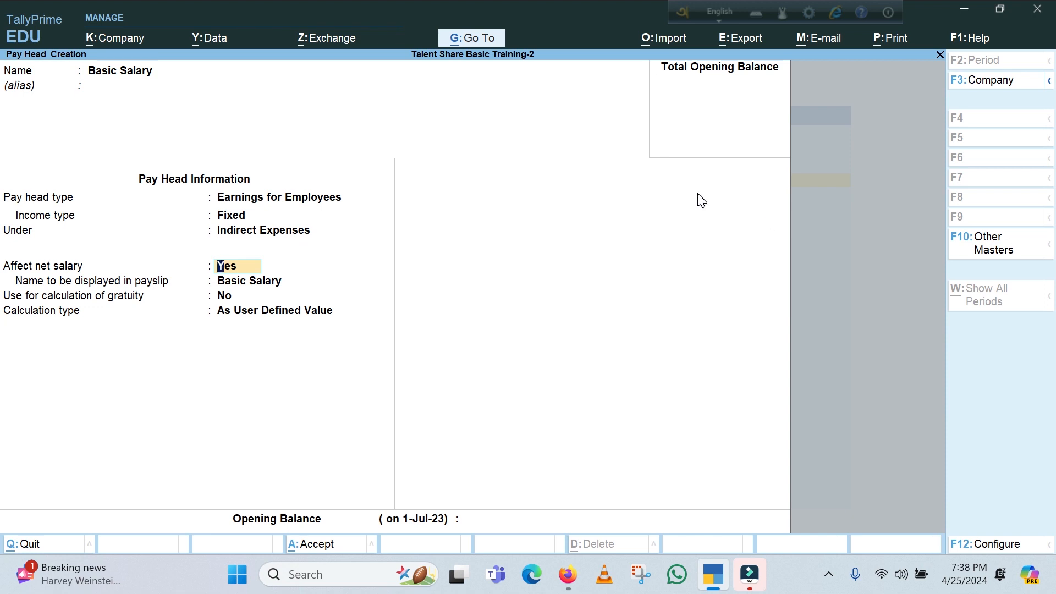
# Let the Basic Salary pay head affect net salary and shorten its payslip display name to Basic
pyautogui.press('Return')
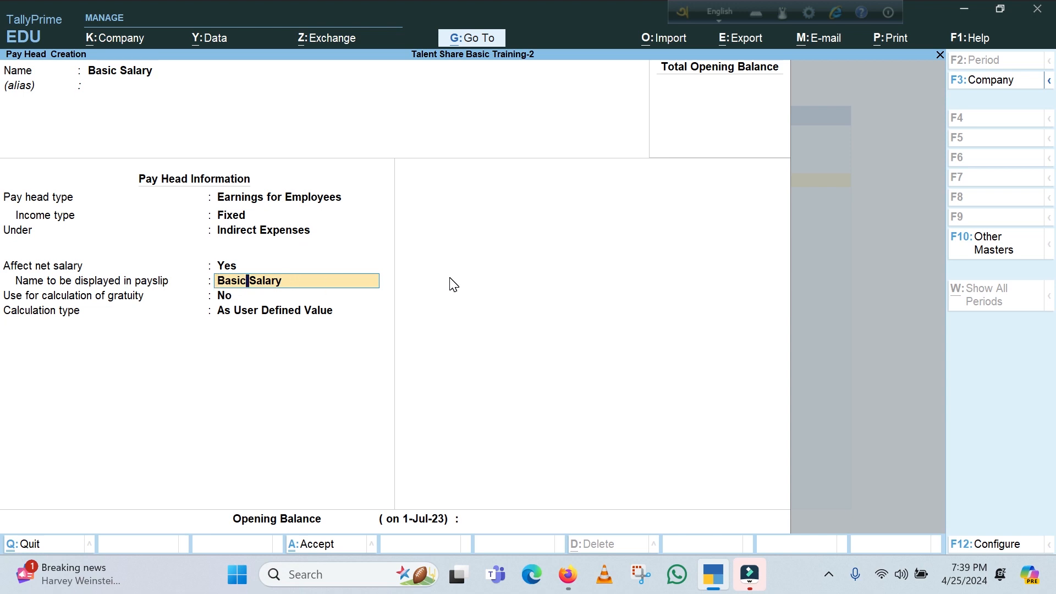
pyautogui.press('Delete')
pyautogui.press('Delete')
pyautogui.press('Delete')
pyautogui.press('Delete')
pyautogui.press('Delete')
pyautogui.press('Delete')
pyautogui.press('Delete')
pyautogui.press('Return')
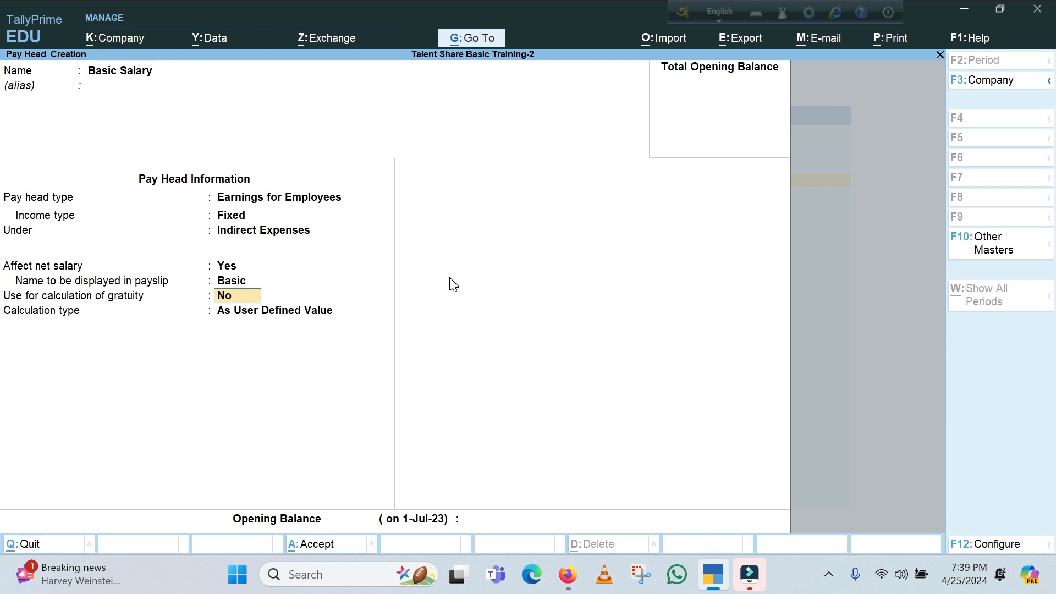
# Keep gratuity use at No and calculation type As User Defined Value, and save Basic Salary without an opening balance
pyautogui.press('Return')
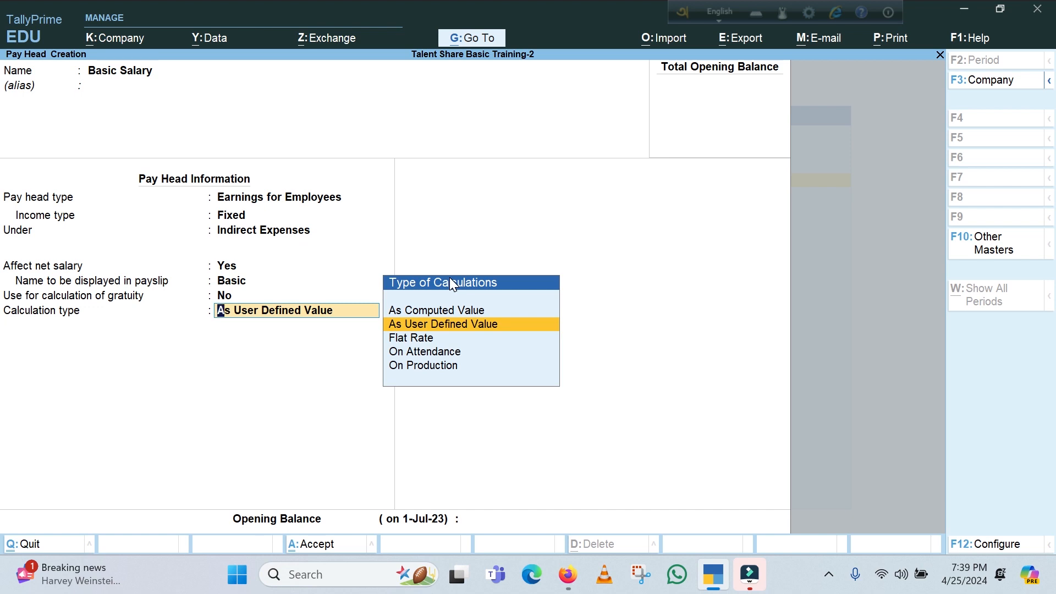
pyautogui.press('Return')
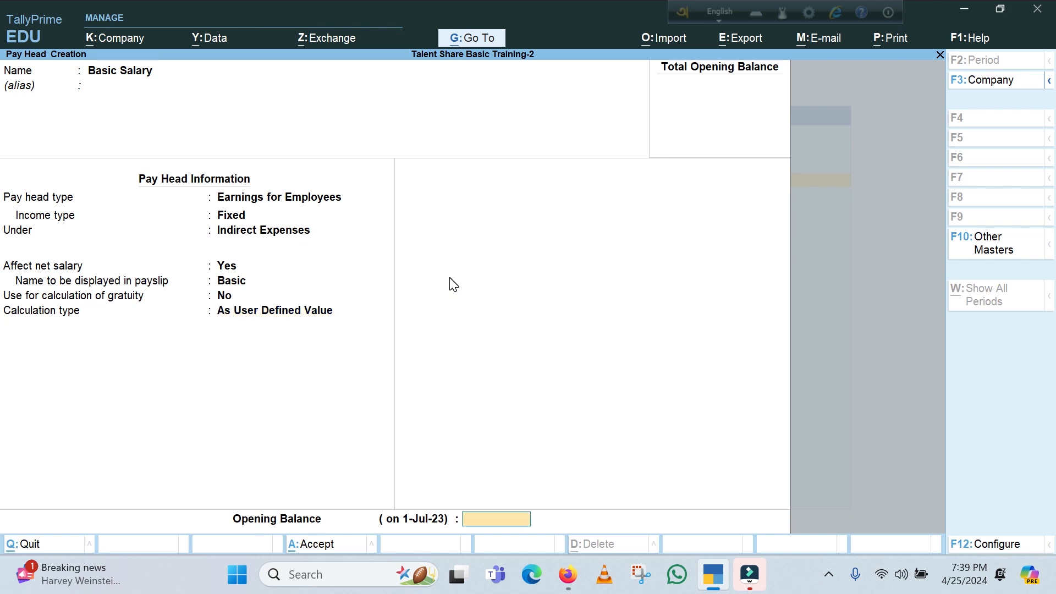
pyautogui.press('Return')
pyautogui.press('Return')
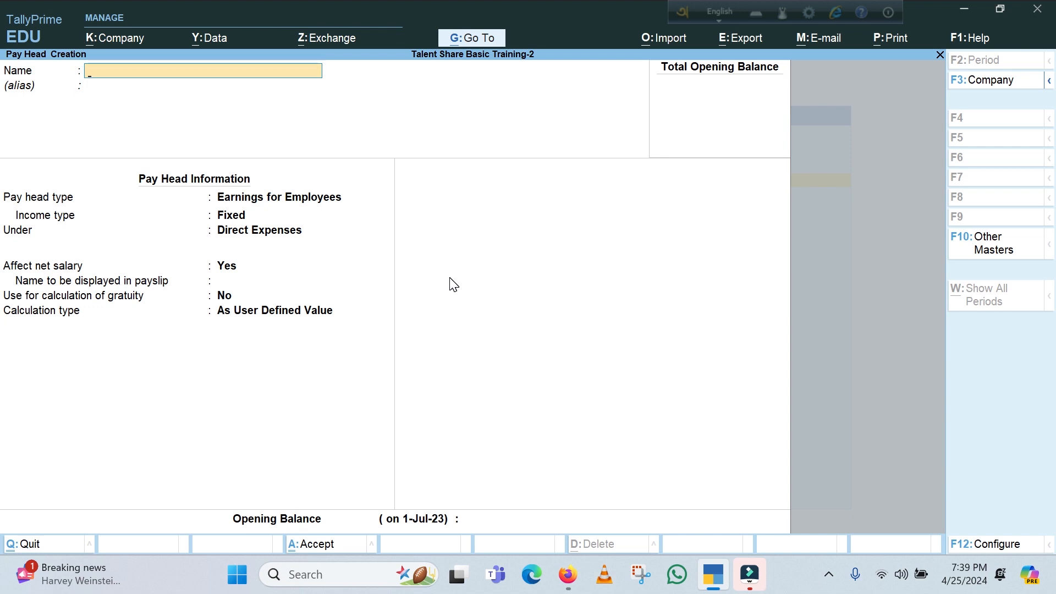
# Start a House Rent pay head without an alias, as fixed Earnings for Employees under Direct Expenses
pyautogui.write('House Rent')
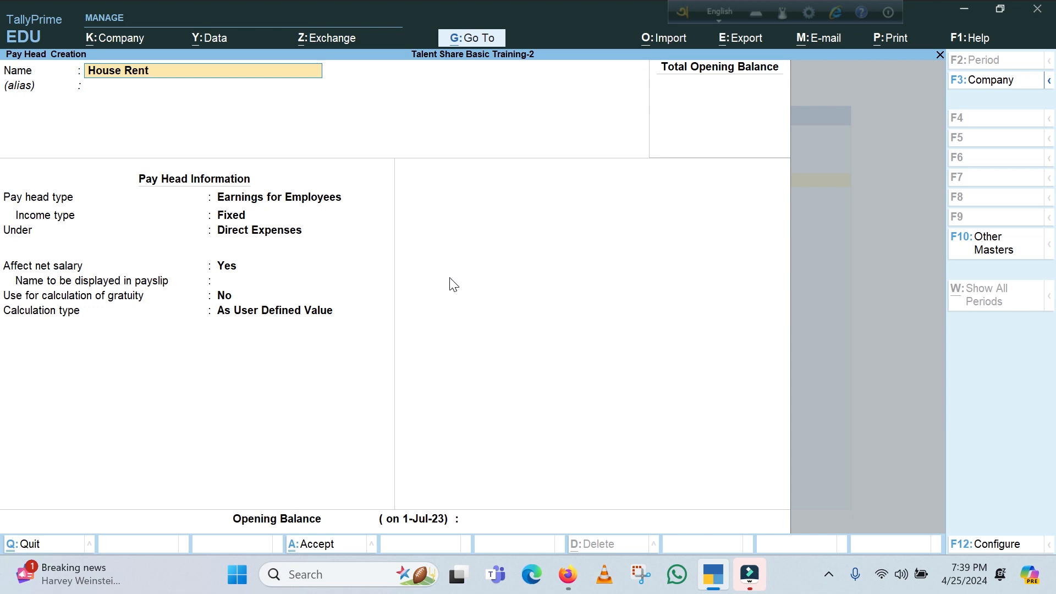
pyautogui.press('Return')
pyautogui.press('Return')
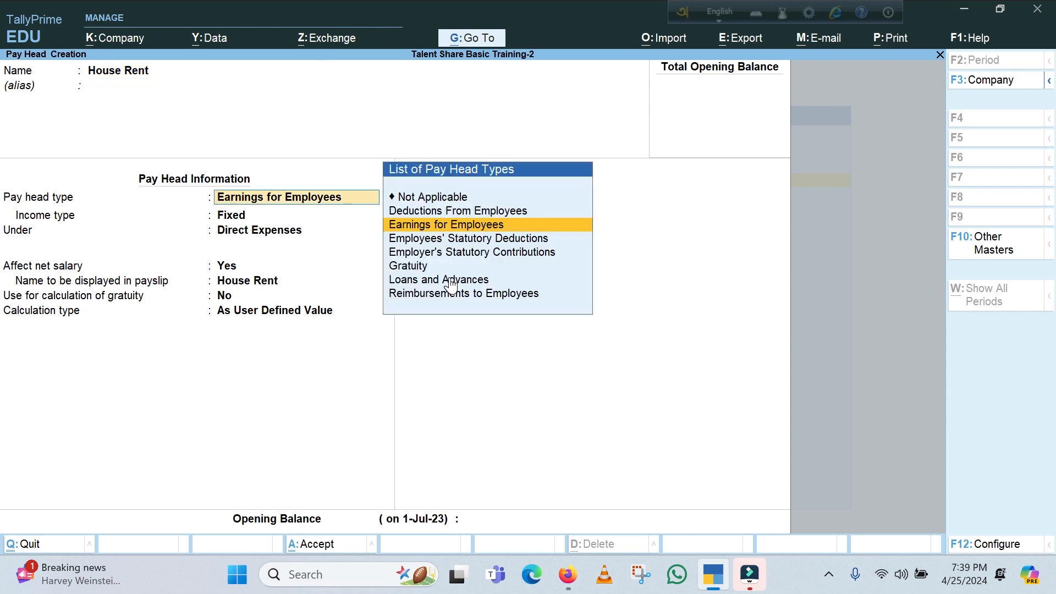
pyautogui.press('Return')
pyautogui.press('Return')
# Let House Rent affect net salary, keep gratuity at No and calculation As User Defined Value, and save it without an opening balance
pyautogui.press('Return')
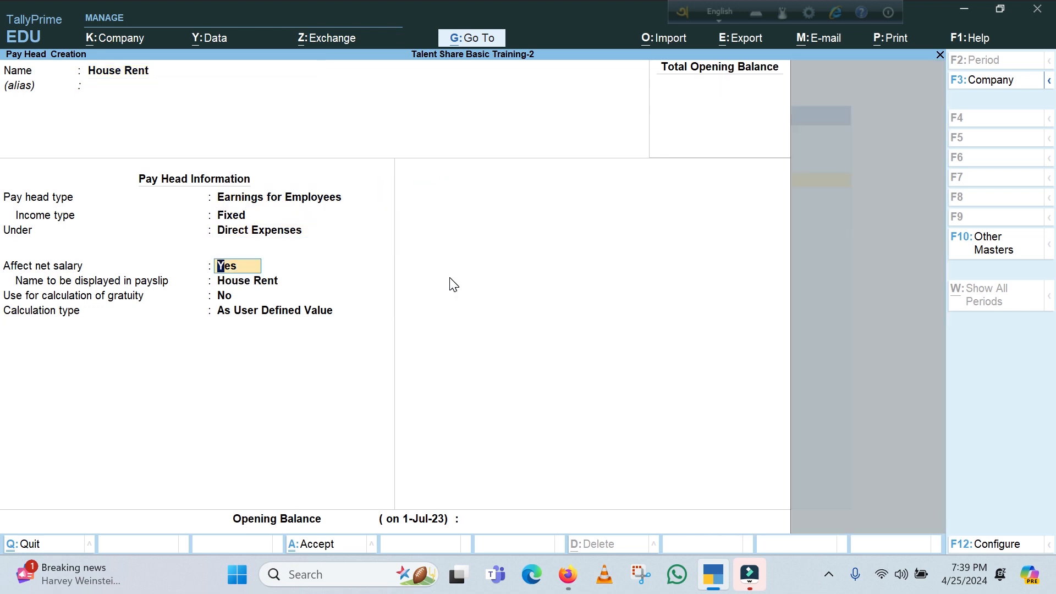
pyautogui.press('Return')
pyautogui.press('Return')
pyautogui.press('Return')
pyautogui.press('Return')
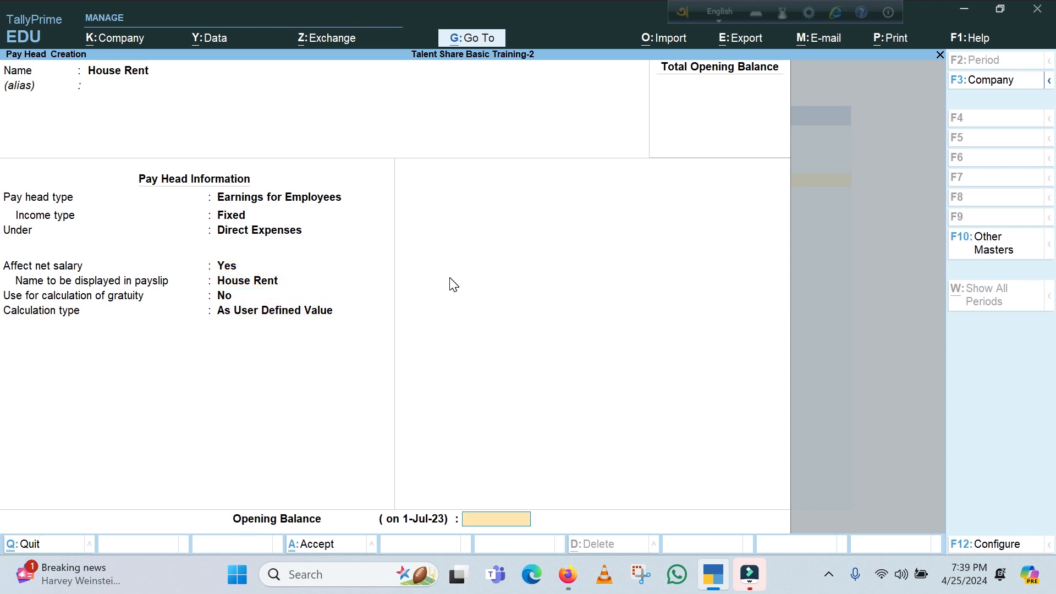
pyautogui.press('Return')
pyautogui.press('Return')
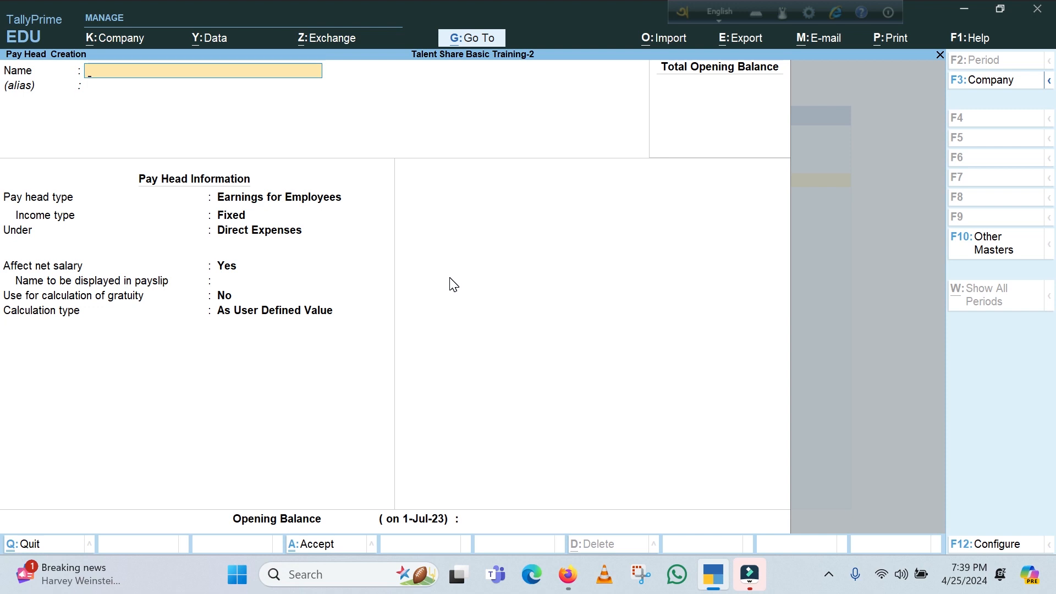
# Start a Conveyance Allowance pay head without an alias, as fixed Earnings for Employees under Direct Expenses
pyautogui.write('Conveyance')
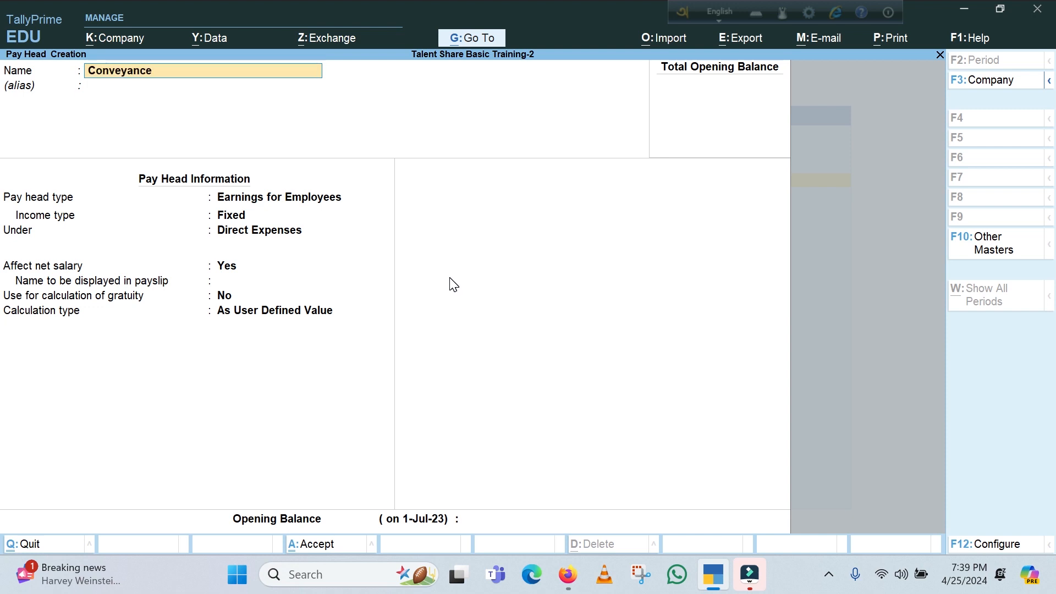
pyautogui.write(' Allowance')
pyautogui.press('Return')
pyautogui.press('Return')
pyautogui.press('Return')
pyautogui.press('Return')
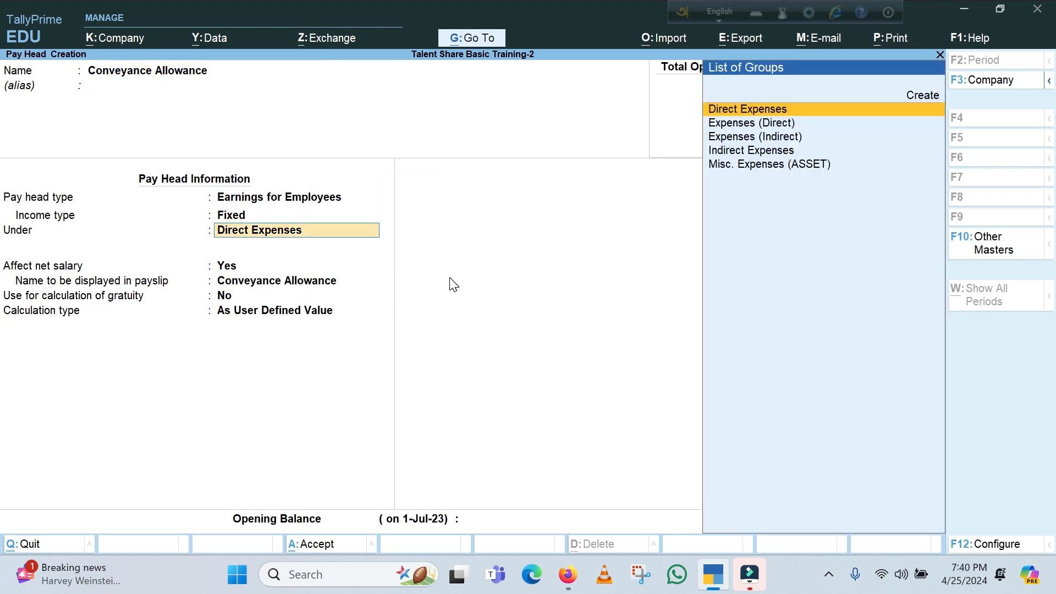
pyautogui.press('Return')
pyautogui.press('Return')
pyautogui.press('Return')
pyautogui.press('Return')
pyautogui.press('Return')
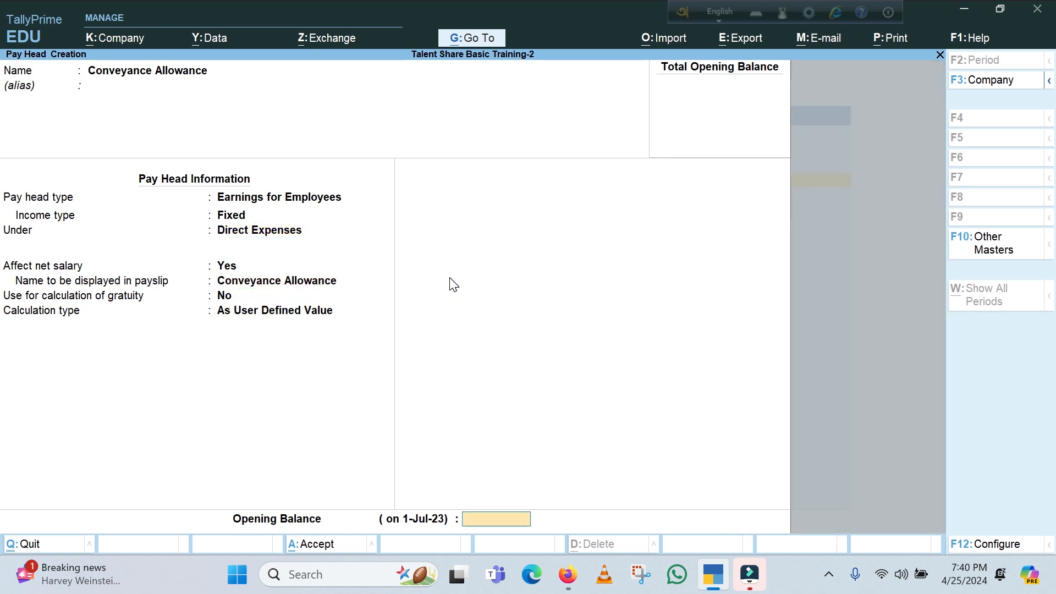
# Keep Conveyance Allowance affecting net salary with its full payslip name and user-defined calculation, and save it without an opening balance
pyautogui.press('Return')
pyautogui.press('Return')
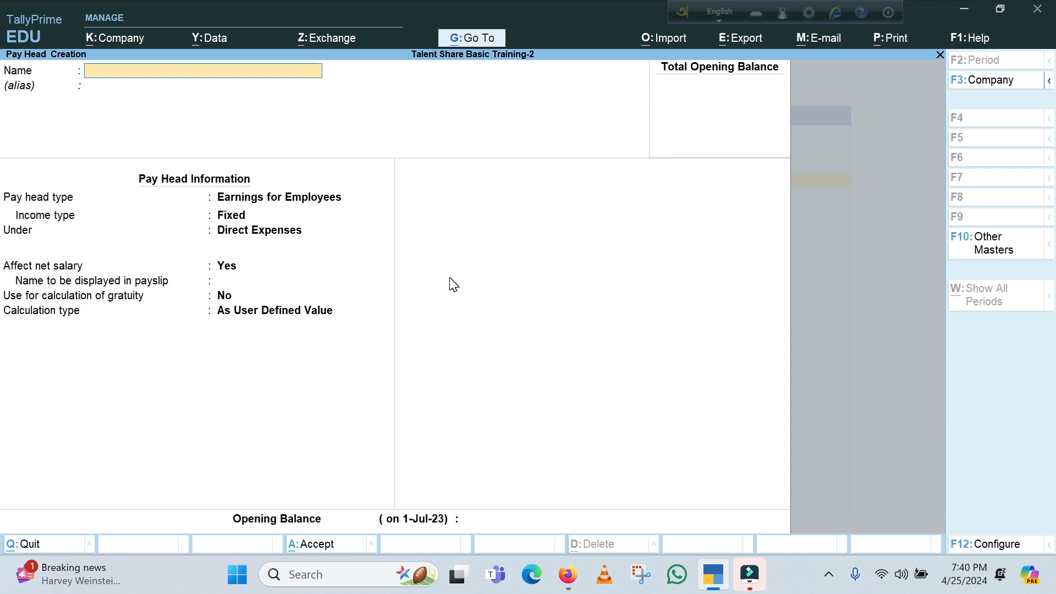
# Start a Medical Allowance pay head without an alias, as fixed Earnings for Employees under Direct Expenses
pyautogui.write('Medical Allowa')
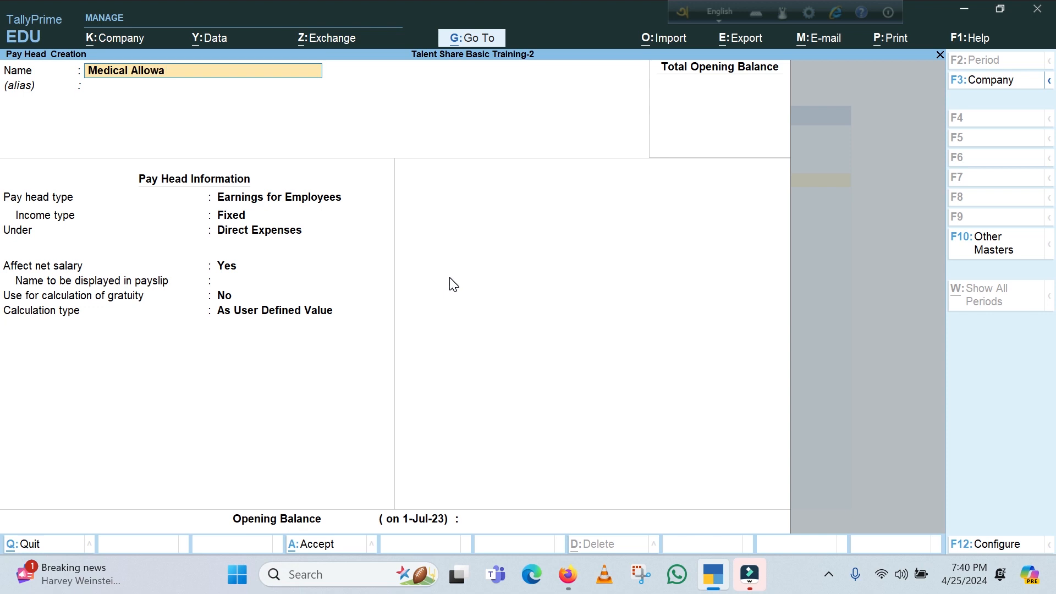
pyautogui.write('nce')
pyautogui.press('Return')
pyautogui.press('Return')
pyautogui.press('Return')
pyautogui.press('Return')
pyautogui.press('Return')
pyautogui.press('Return')
pyautogui.press('Return')
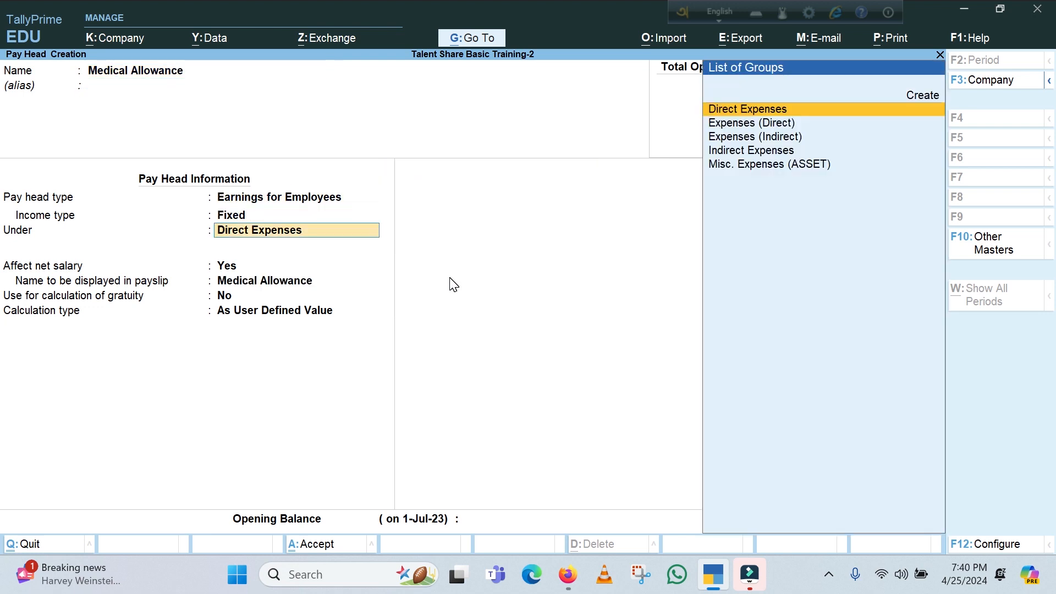
# Keep the default net salary, payslip, gratuity and calculation settings for Medical Allowance and save it without an opening balance
pyautogui.press('Return')
pyautogui.press('Return')
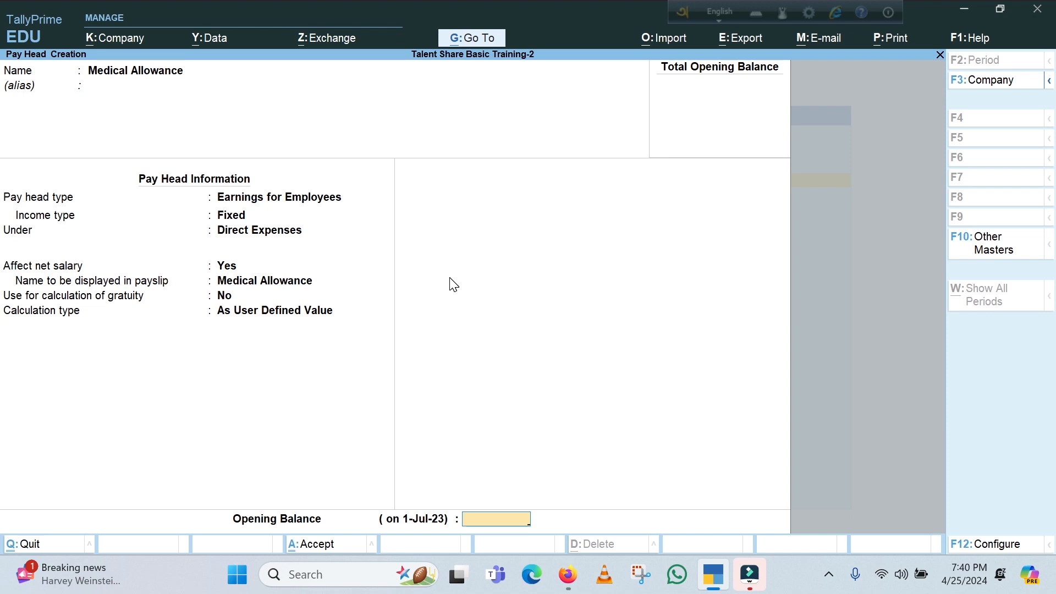
pyautogui.press('Return')
pyautogui.press('Return')
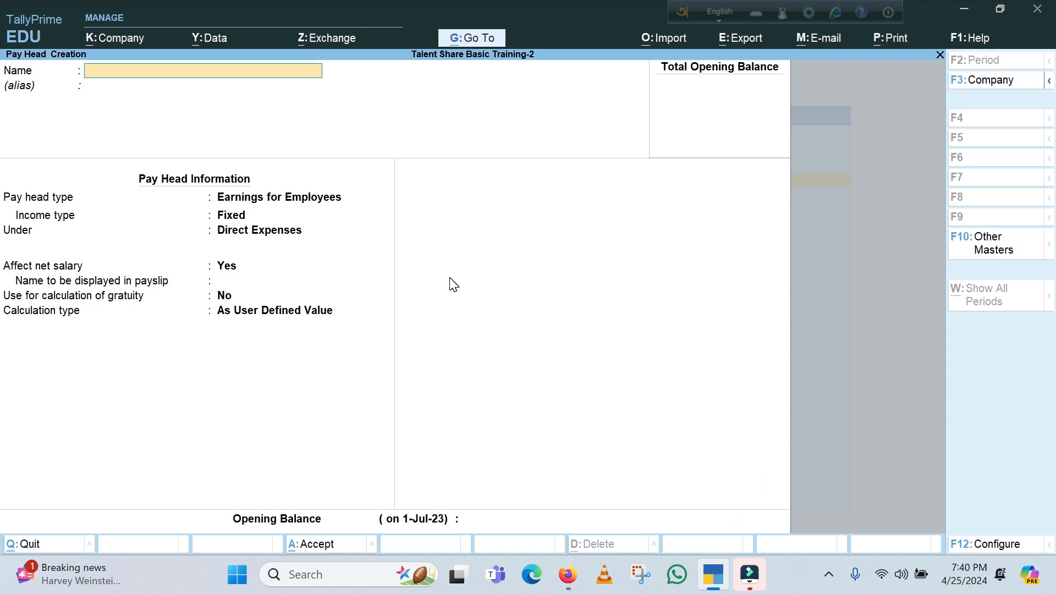
# Start a Mobile Bill pay head without an alias, as fixed Earnings for Employees under Direct Expenses
pyautogui.write('Mobile Bill')
pyautogui.press('Return')
pyautogui.press('Return')
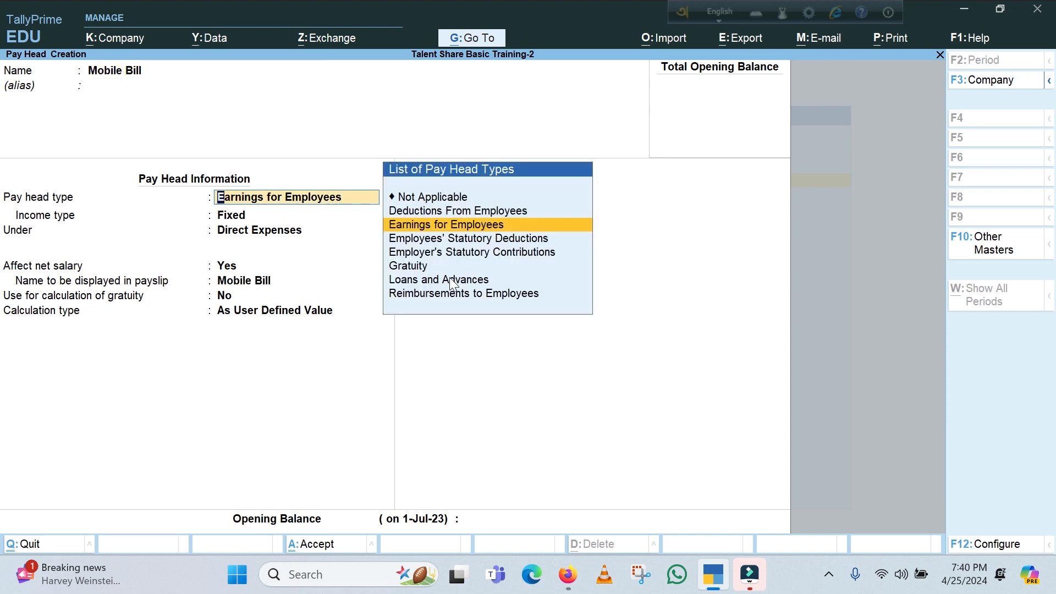
pyautogui.press('Return')
pyautogui.press('Return')
pyautogui.press('Return')
pyautogui.press('Return')
# Let Mobile Bill affect net salary, keep gratuity at No and calculation As User Defined Value, and save it without an opening balance
pyautogui.press('Return')
pyautogui.press('Return')
pyautogui.press('Return')
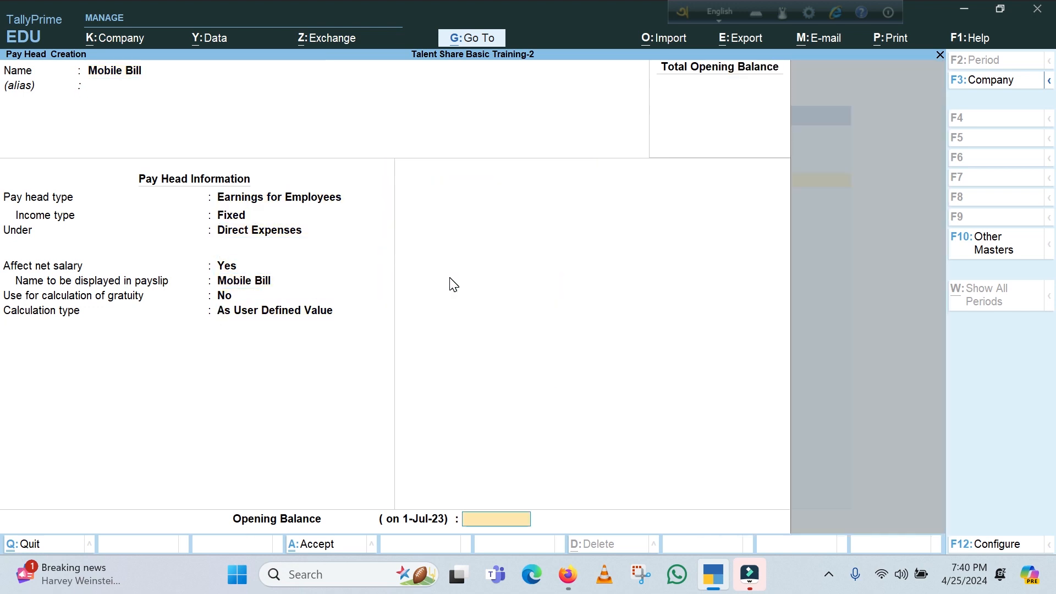
pyautogui.press('Return')
pyautogui.press('Return')
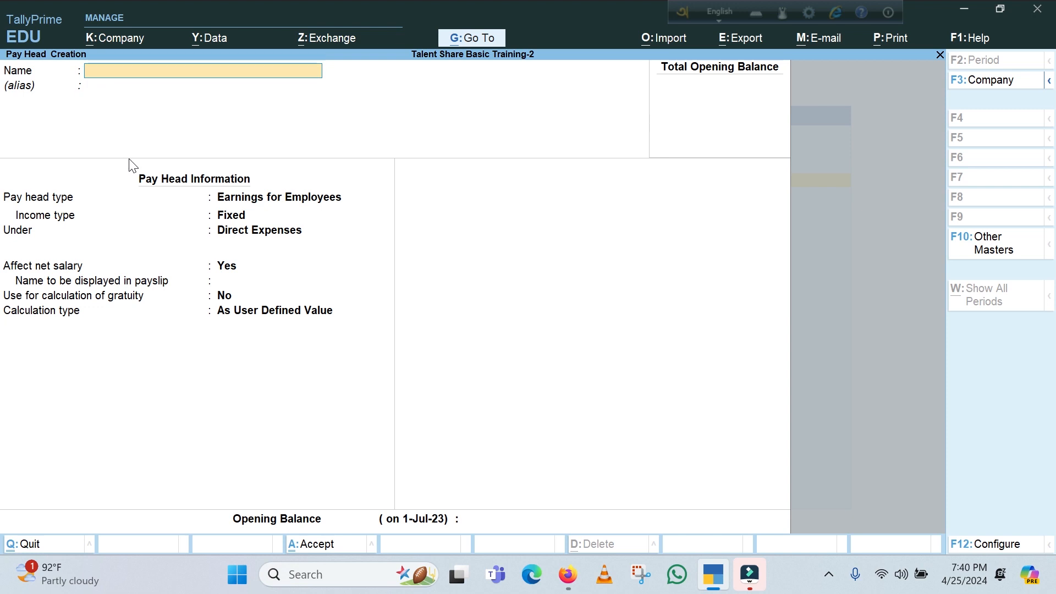
# Leave pay head creation and start creating an Employee payroll master
pyautogui.press('Escape')
pyautogui.press('y')
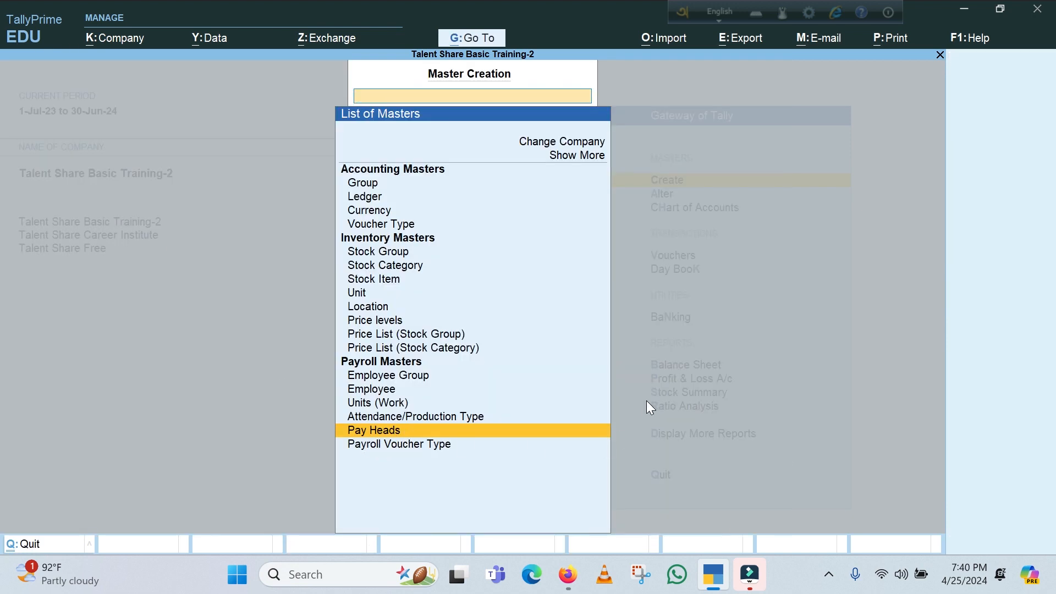
pyautogui.press('Down')
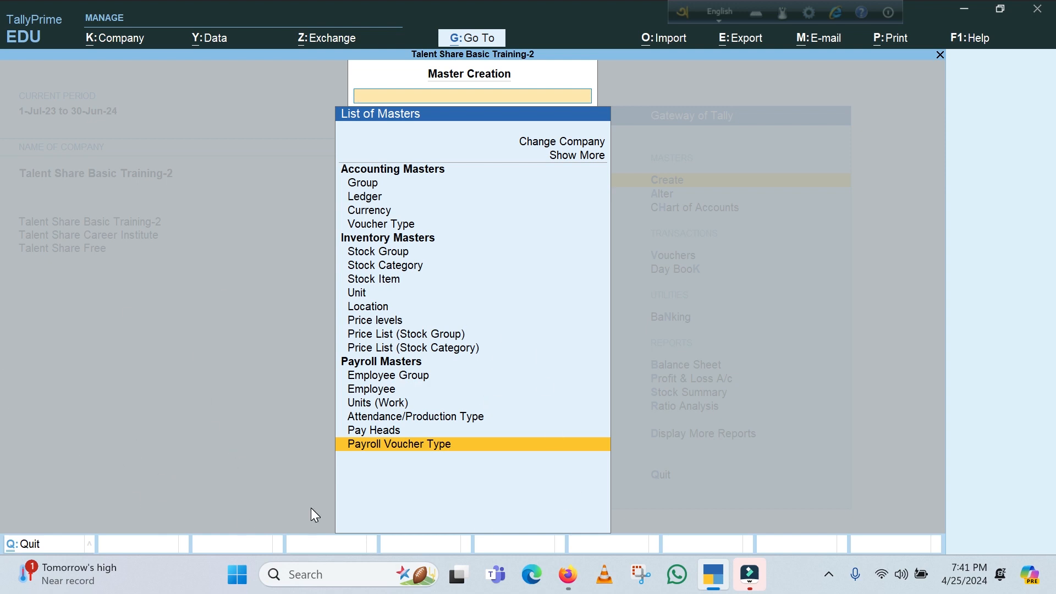
pyautogui.click(368, 389)
pyautogui.press('Return')
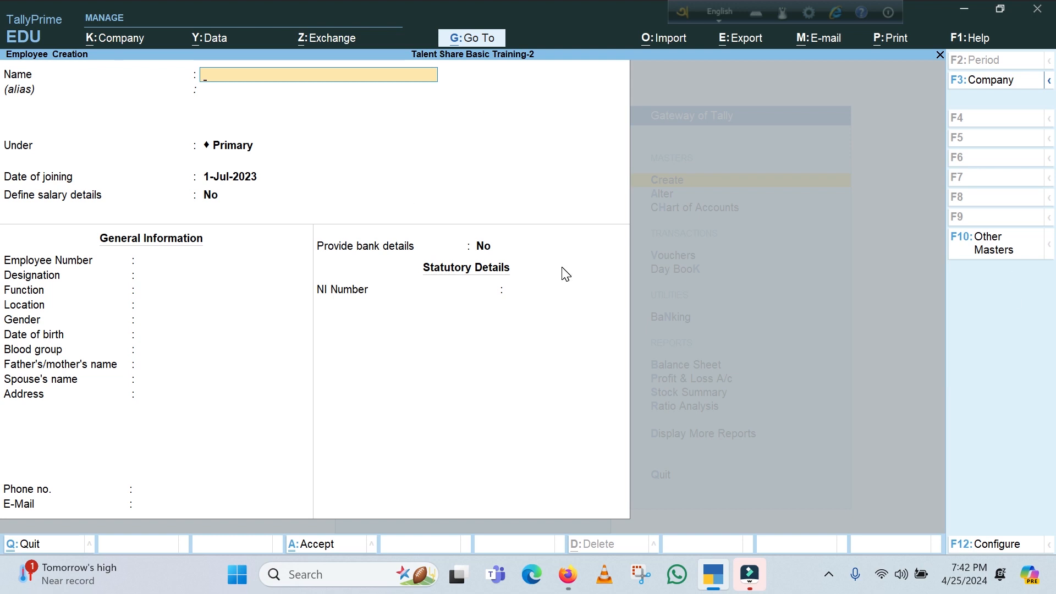
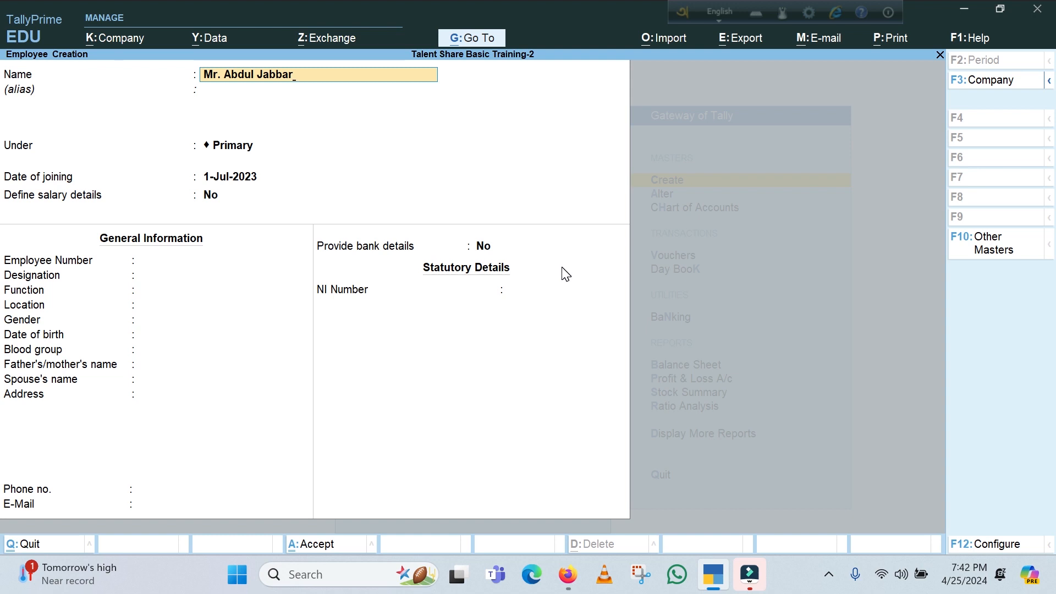
# Enter the employee's full name in the new employee record and leave the alias blank
pyautogui.press('Return')
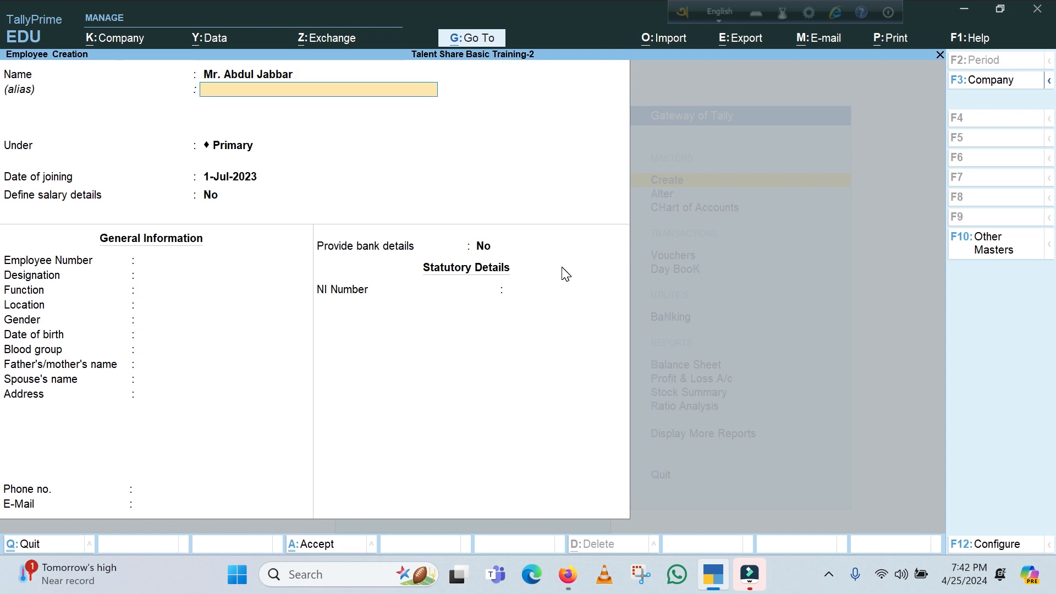
pyautogui.press('Return')
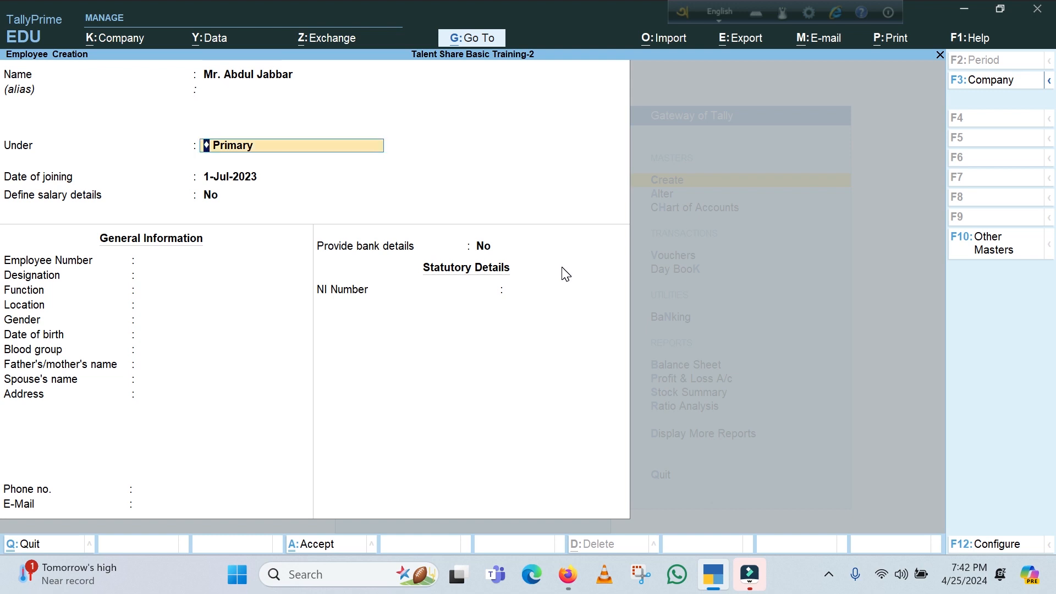
# Place the employee under the Admin group and keep 1-Jul-2023 as the date of joining
pyautogui.press('BackSpace')
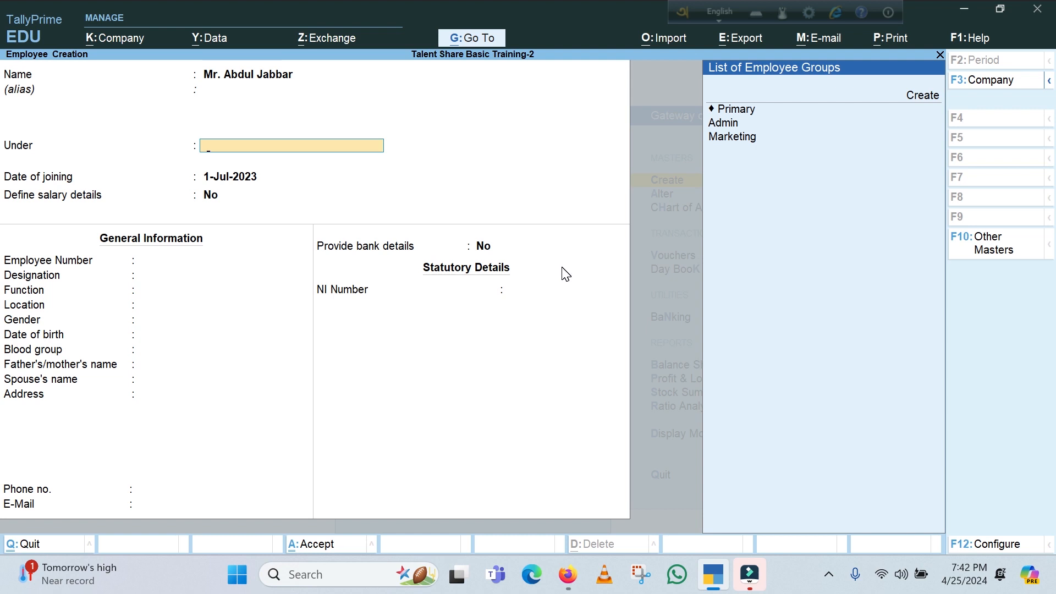
pyautogui.press('Down')
pyautogui.press('Down')
pyautogui.press('Down')
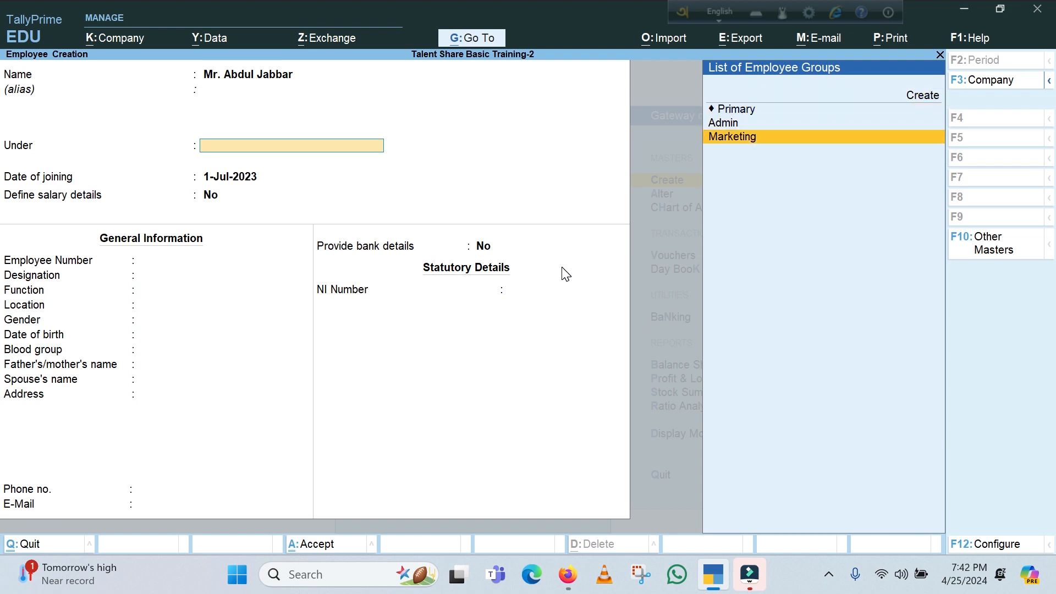
pyautogui.press('Up')
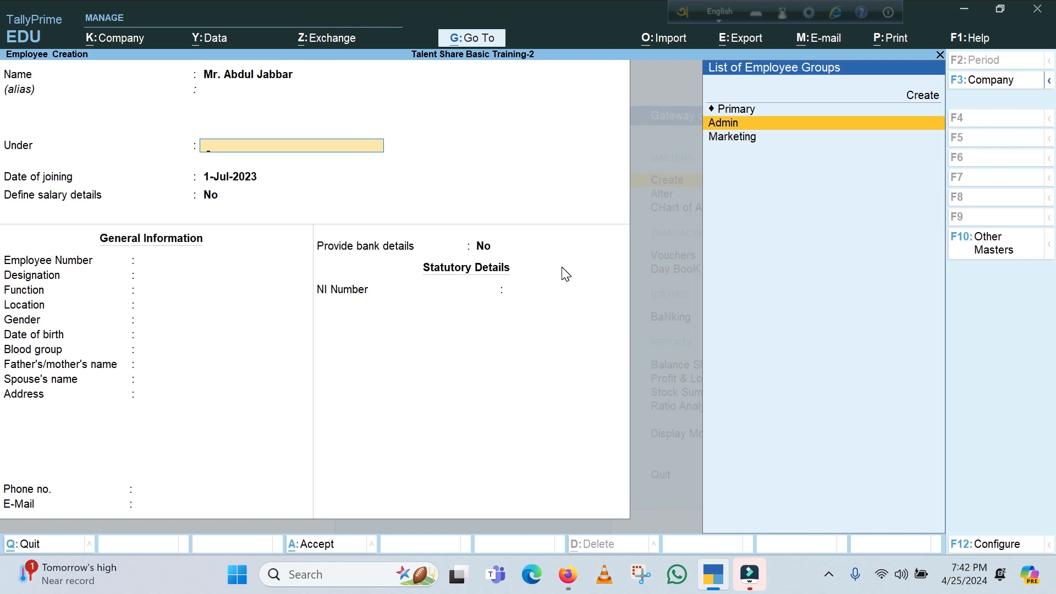
pyautogui.press('Return')
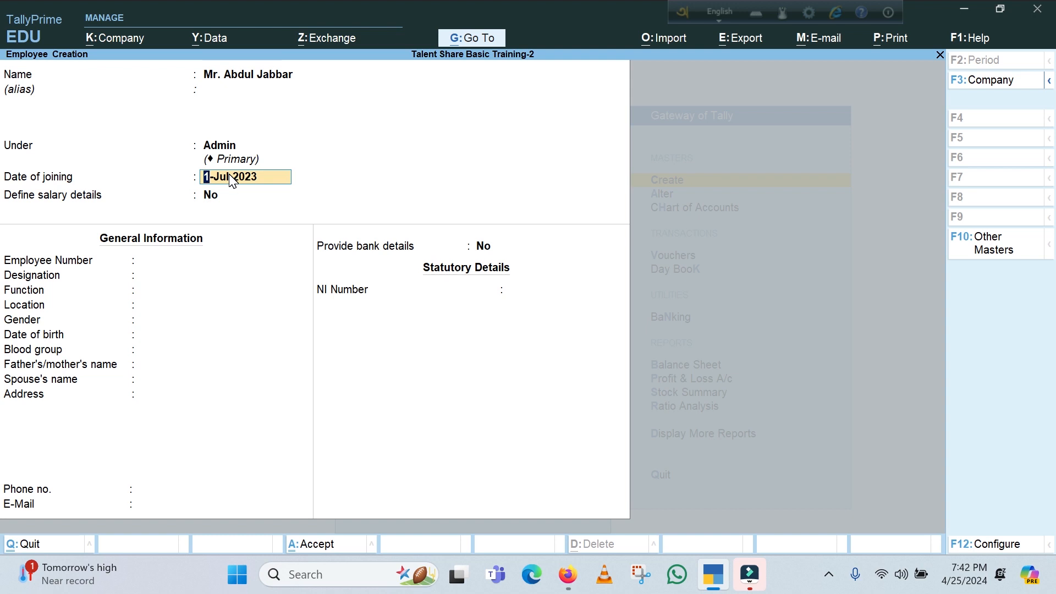
pyautogui.press('Return')
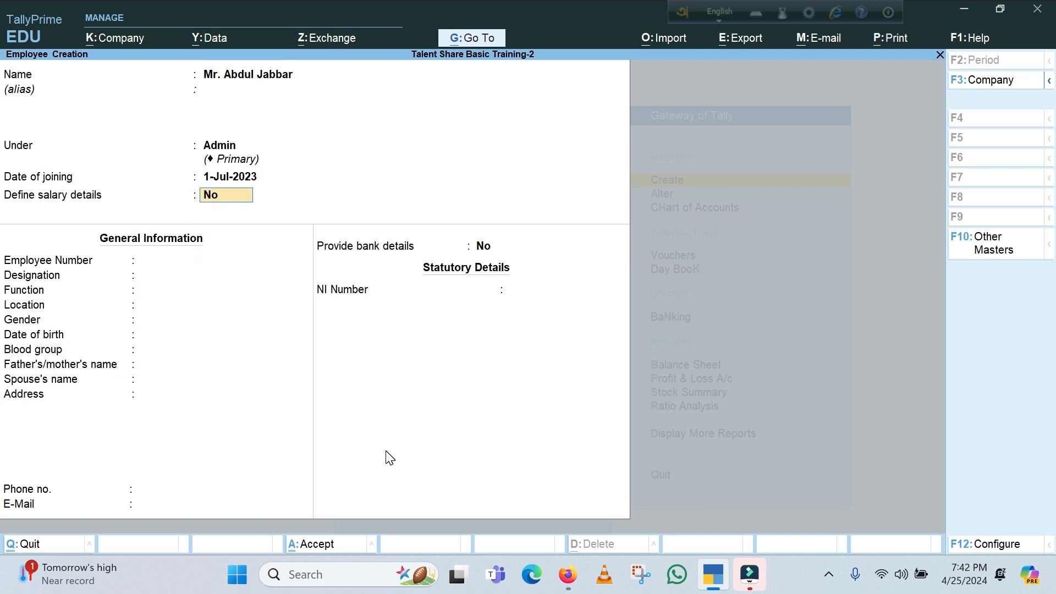
pyautogui.write('y')
pyautogui.press('Return')
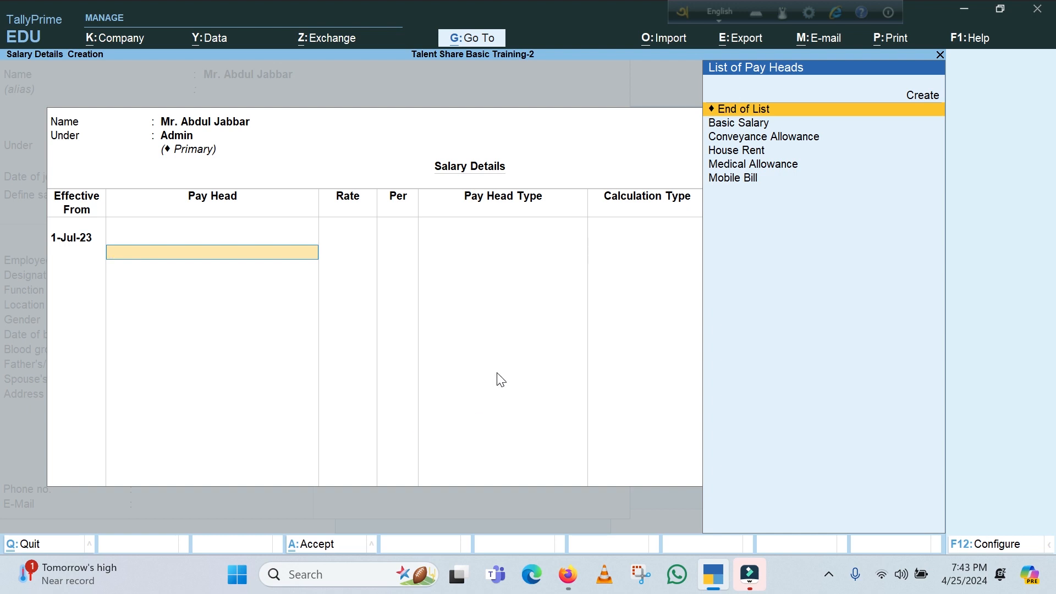
pyautogui.press('Return')
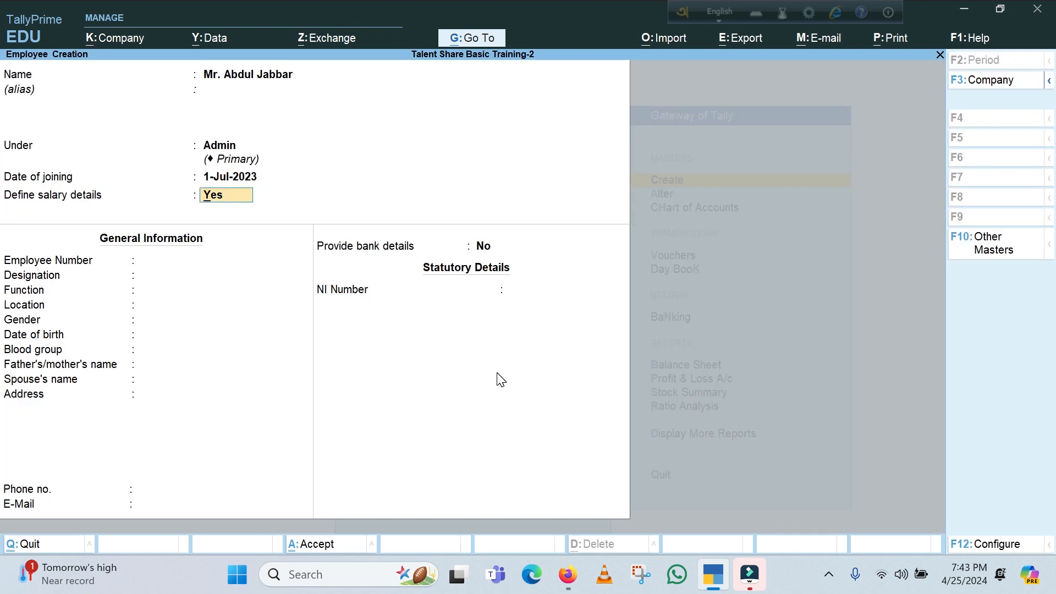
pyautogui.write('N')
# Skip defining salary details, then fill in the employee number and set the designation to Manager
pyautogui.press('Return')
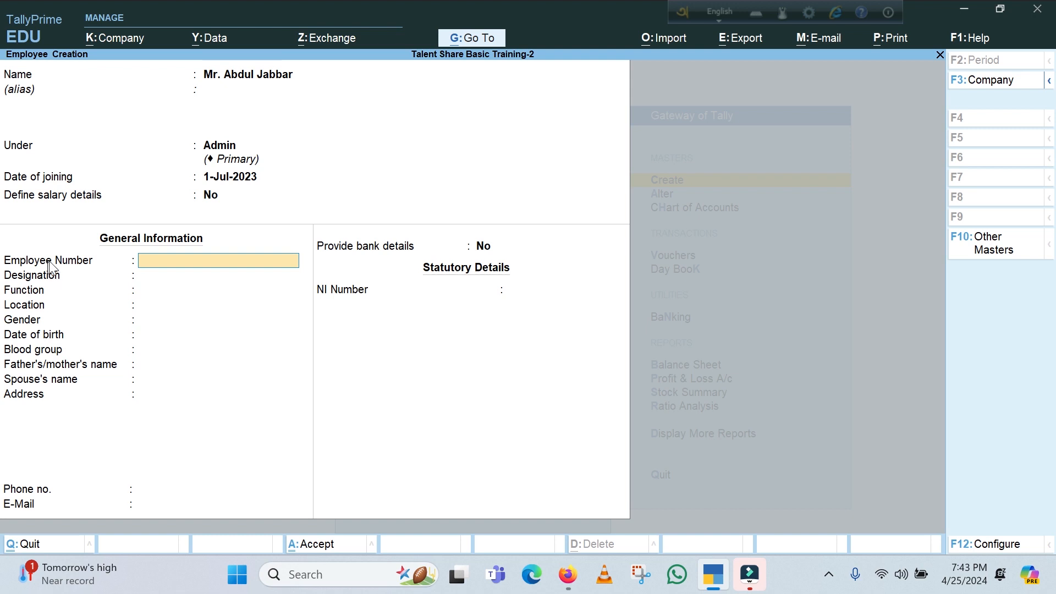
pyautogui.write('1001')
pyautogui.press('Return')
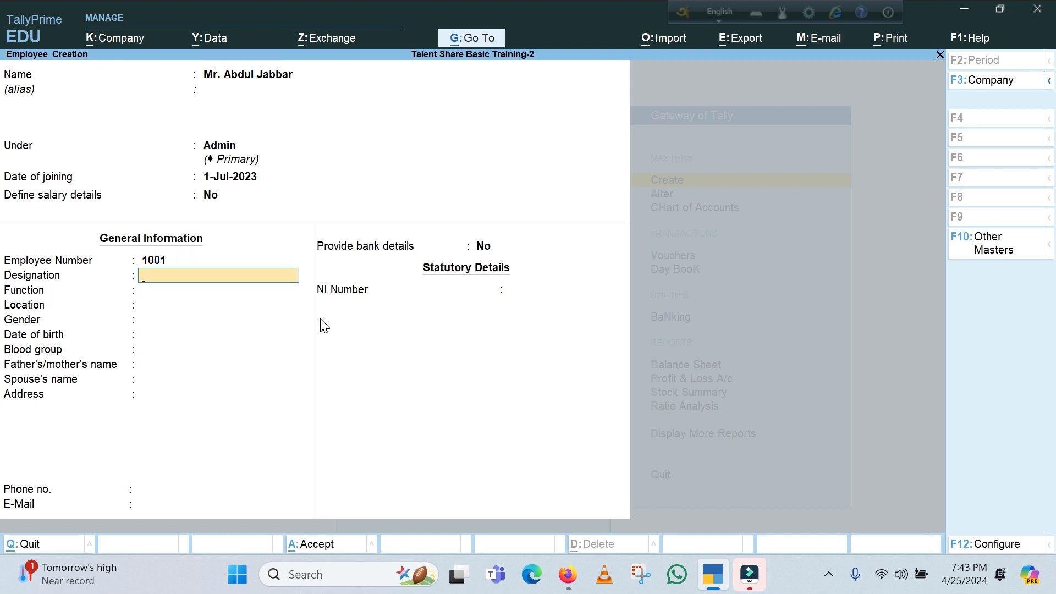
pyautogui.write('Manager')
pyautogui.press('Return')
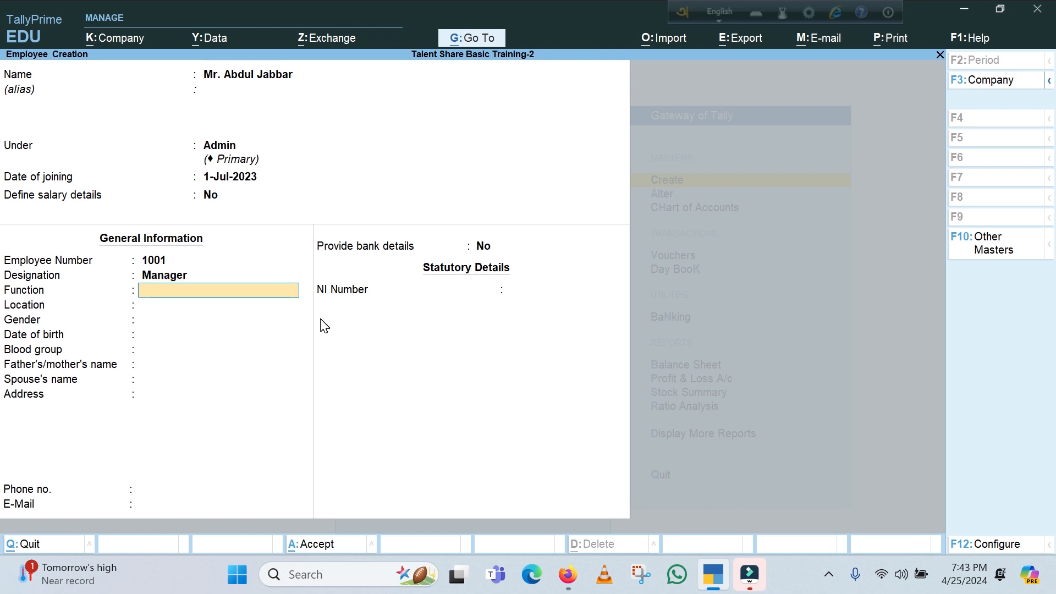
# Set the employee's function to Admin and location to Head Office
pyautogui.write('Admin')
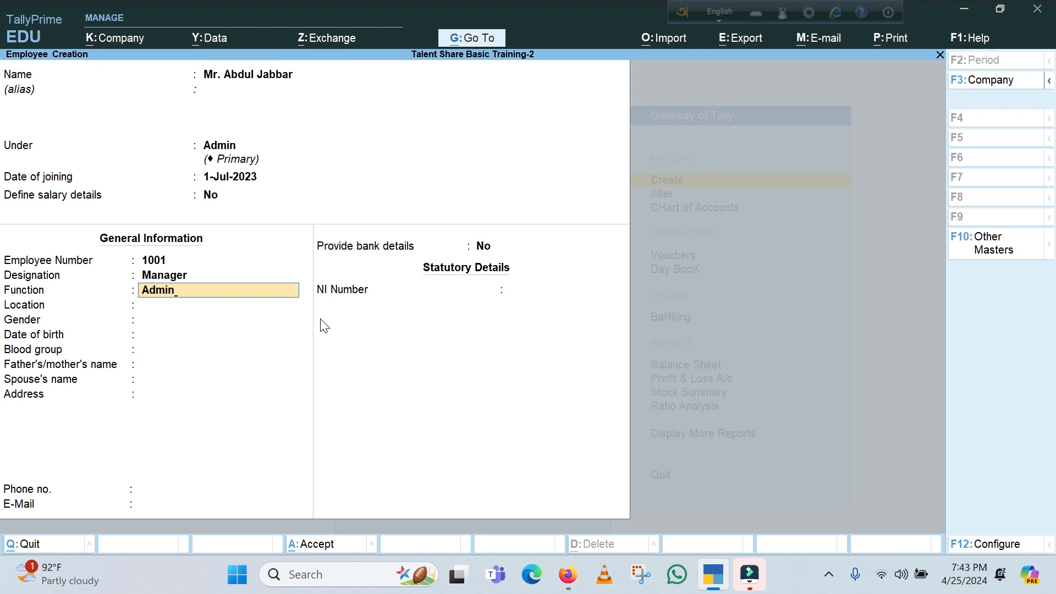
pyautogui.press('Return')
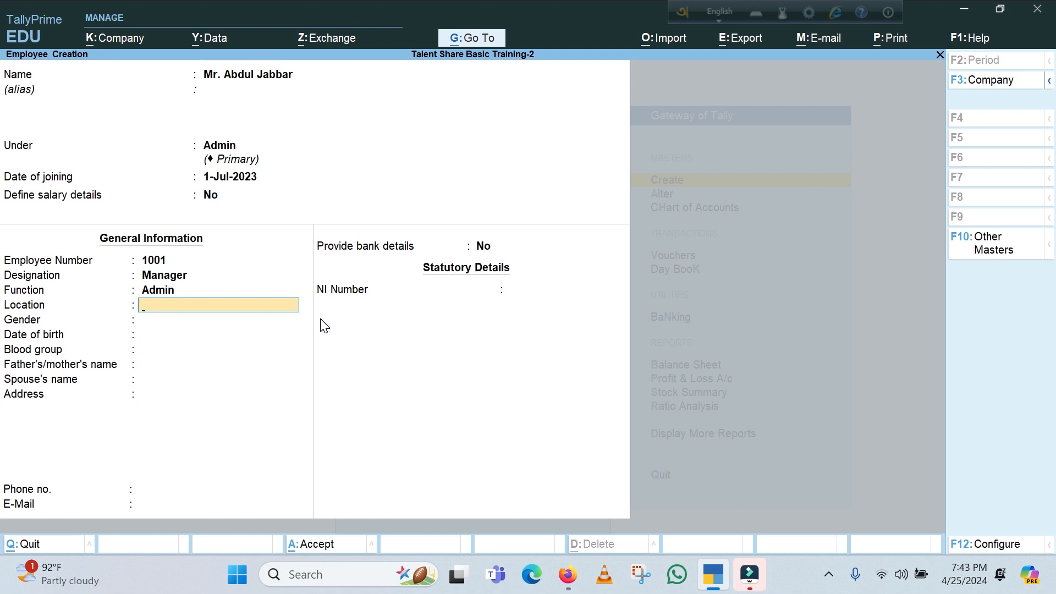
pyautogui.write('Head Office')
pyautogui.press('Return')
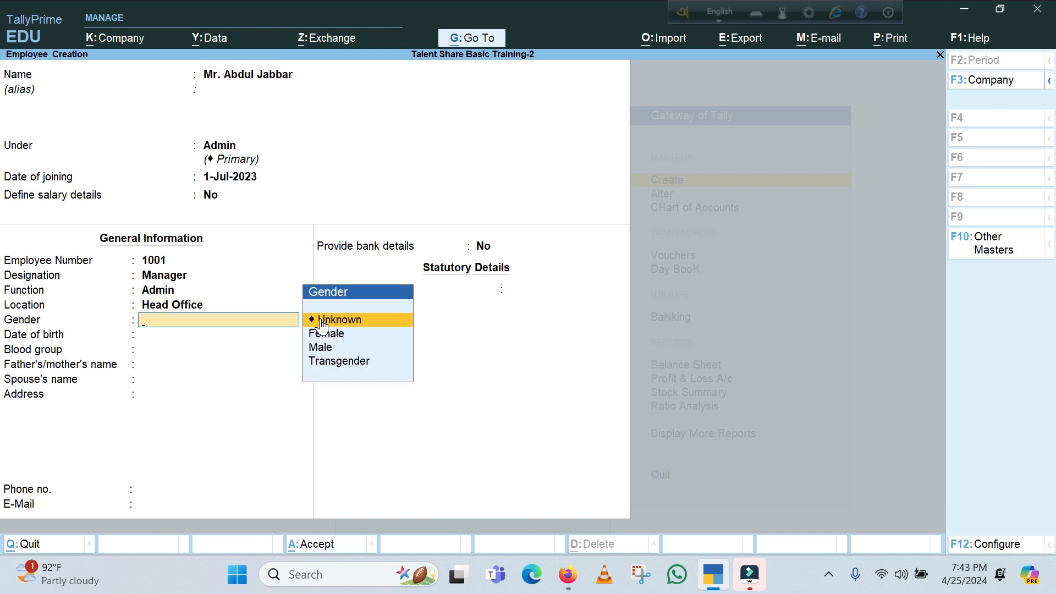
# Set the employee's gender to Male and fill in the date of birth
pyautogui.press('Down')
pyautogui.press('Down')
pyautogui.press('Return')
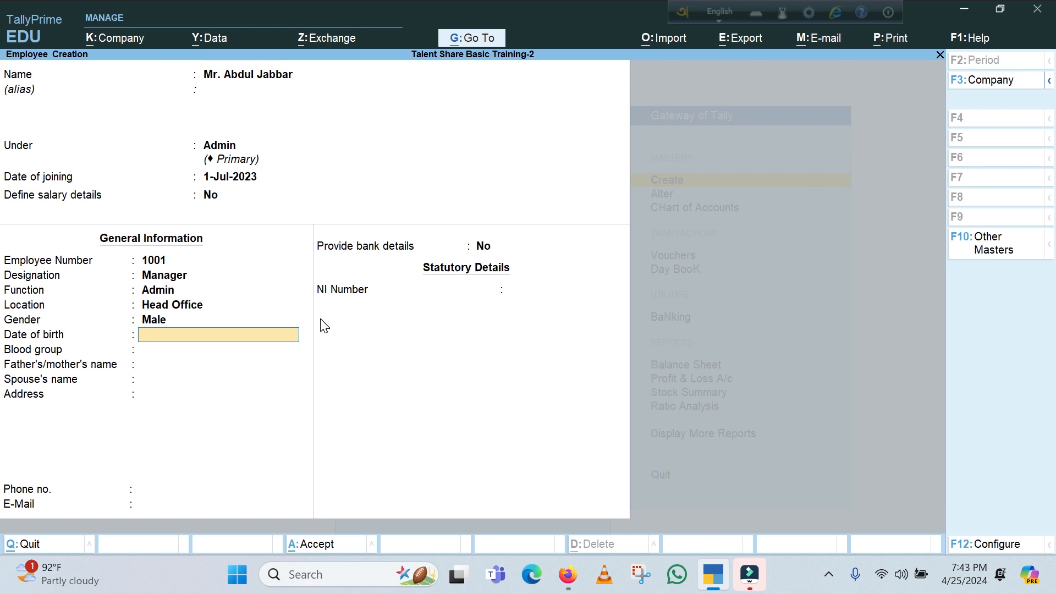
pyautogui.write('1-1-2090')
pyautogui.press('BackSpace')
pyautogui.press('BackSpace')
pyautogui.press('BackSpace')
pyautogui.press('BackSpace')
pyautogui.write('1990')
pyautogui.press('Return')
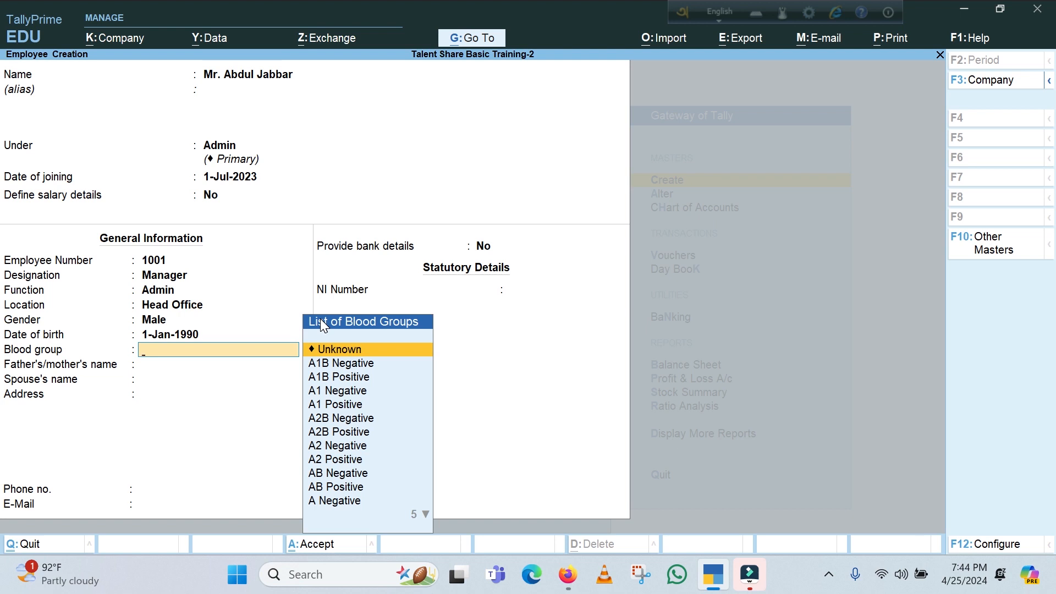
# Set the employee's blood group to B Positive
pyautogui.press('Down')
pyautogui.press('Down')
pyautogui.press('Down')
pyautogui.press('Down')
pyautogui.press('Down')
pyautogui.press('Down')
pyautogui.press('Down')
pyautogui.press('Down')
pyautogui.press('Down')
pyautogui.press('Down')
pyautogui.press('Down')
pyautogui.press('Down')
pyautogui.press('Down')
pyautogui.press('Down')
pyautogui.press('Down')
pyautogui.press('Down')
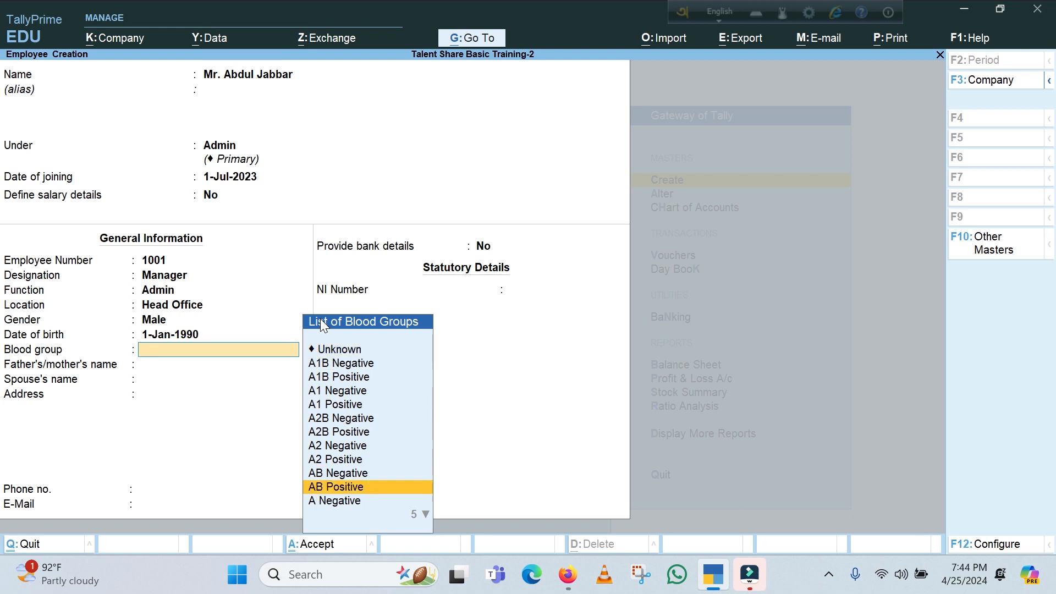
pyautogui.press('Up')
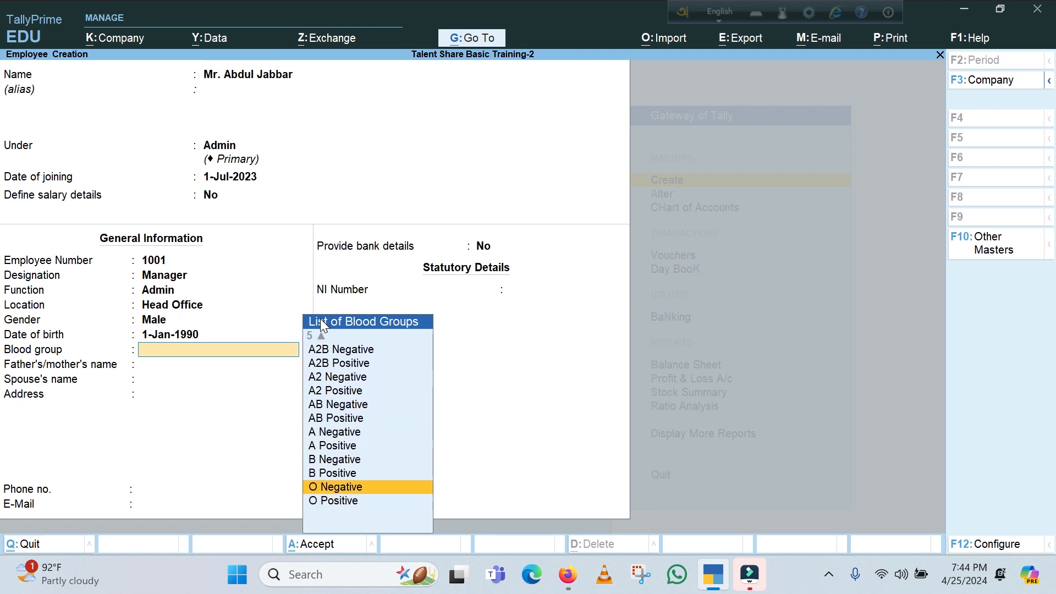
pyautogui.press('Up')
pyautogui.press('Return')
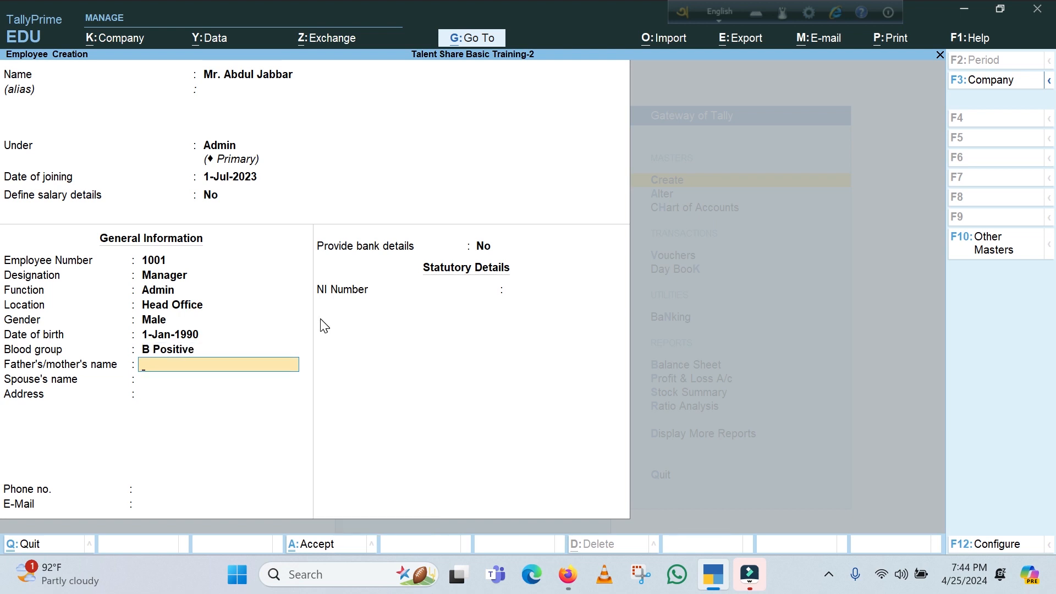
# Fill in the father's/mother's name and the spouse's name in the employee's general information
pyautogui.write('Mr. Rahim')
pyautogui.press('Return')
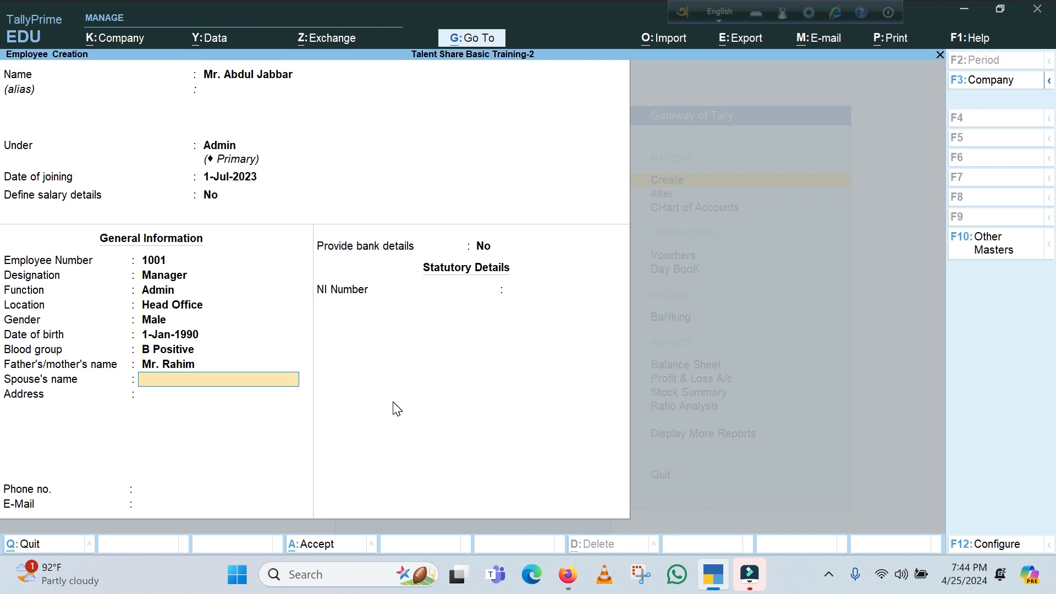
pyautogui.write('Tatima')
pyautogui.press('Return')
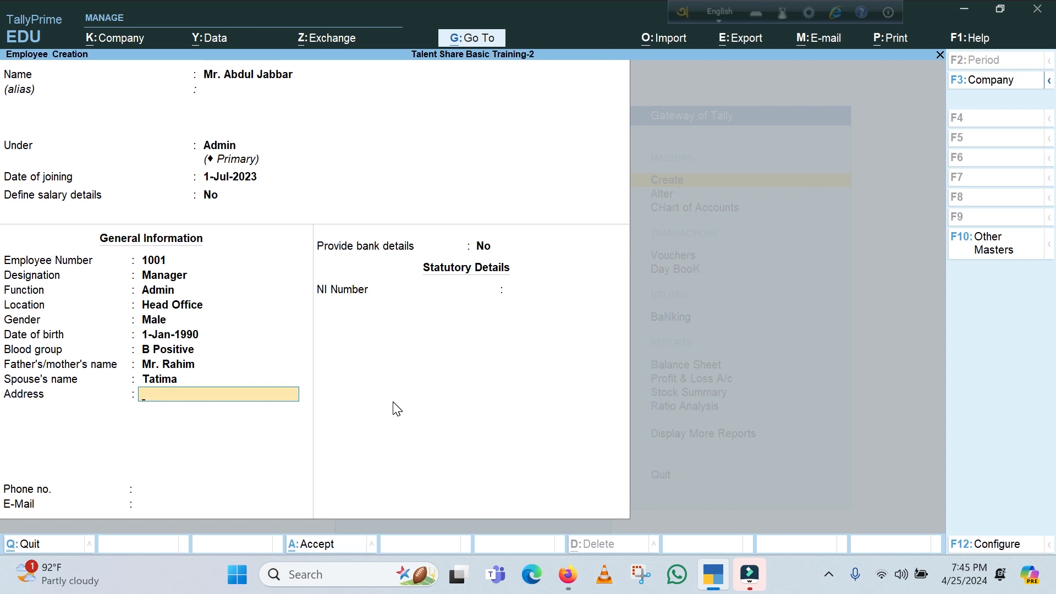
# Fill in the employee's address and phone number
pyautogui.write('Mohakhali')
pyautogui.press('Return')
pyautogui.press('Return')
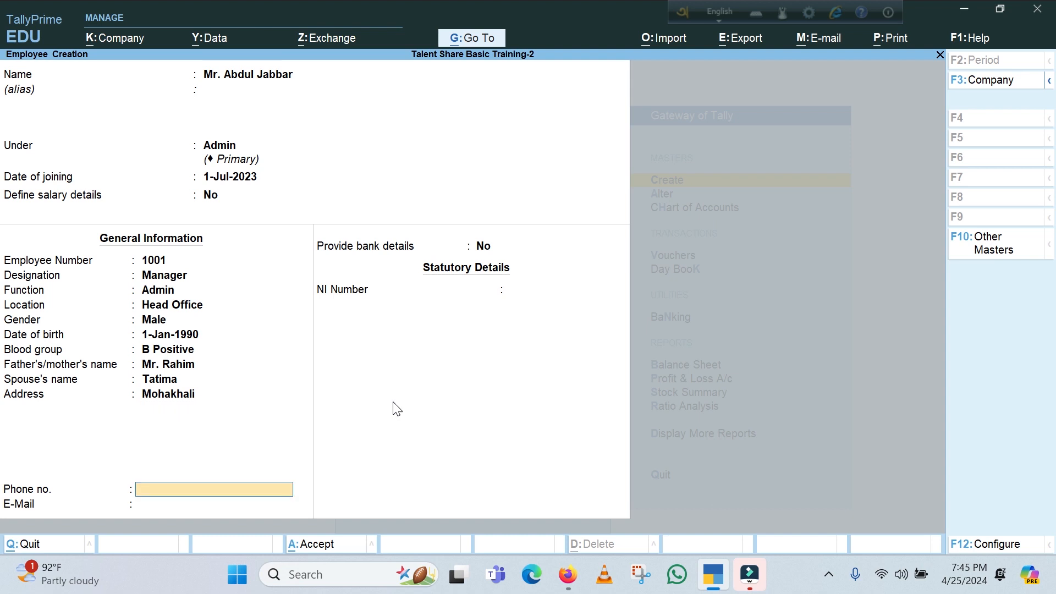
pyautogui.press('Return')
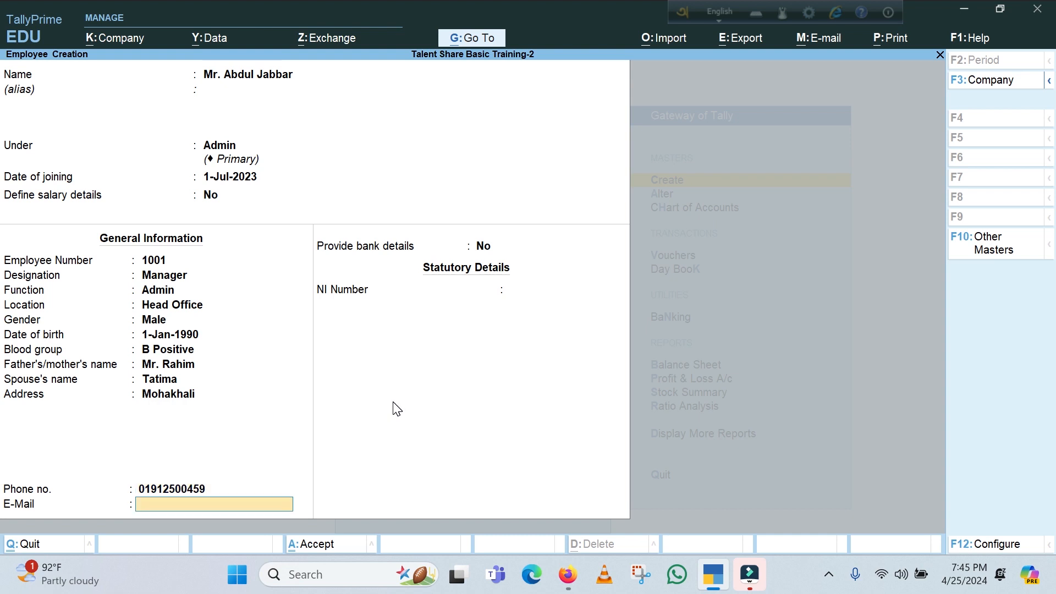
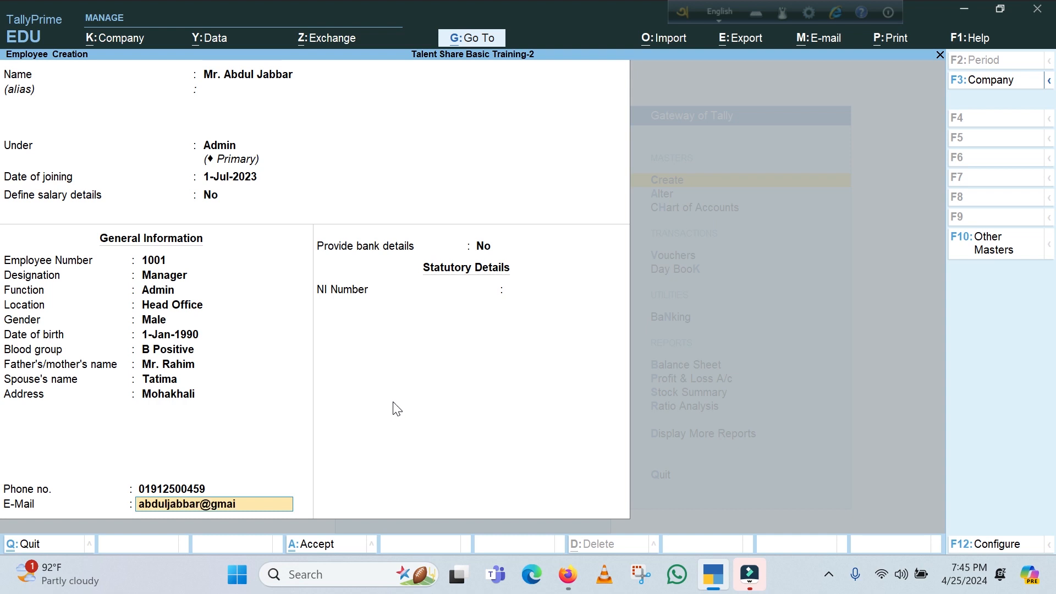
# Fill in the employee's e-mail address
pyautogui.press('Return')
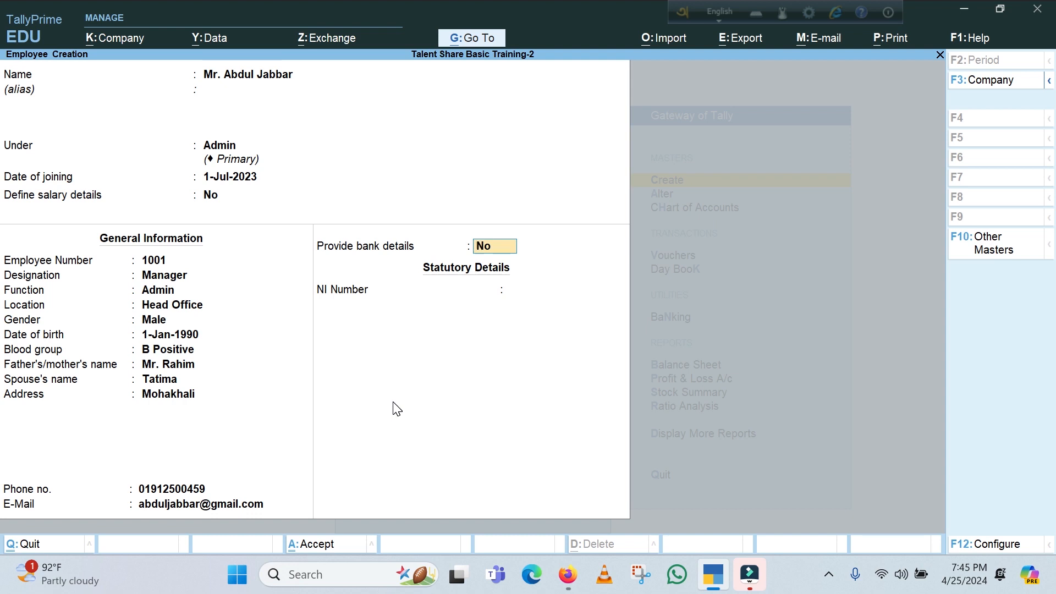
# Enable bank details for the employee, enter the account number and add DBBL as a new bank
pyautogui.write('y')
pyautogui.press('Return')
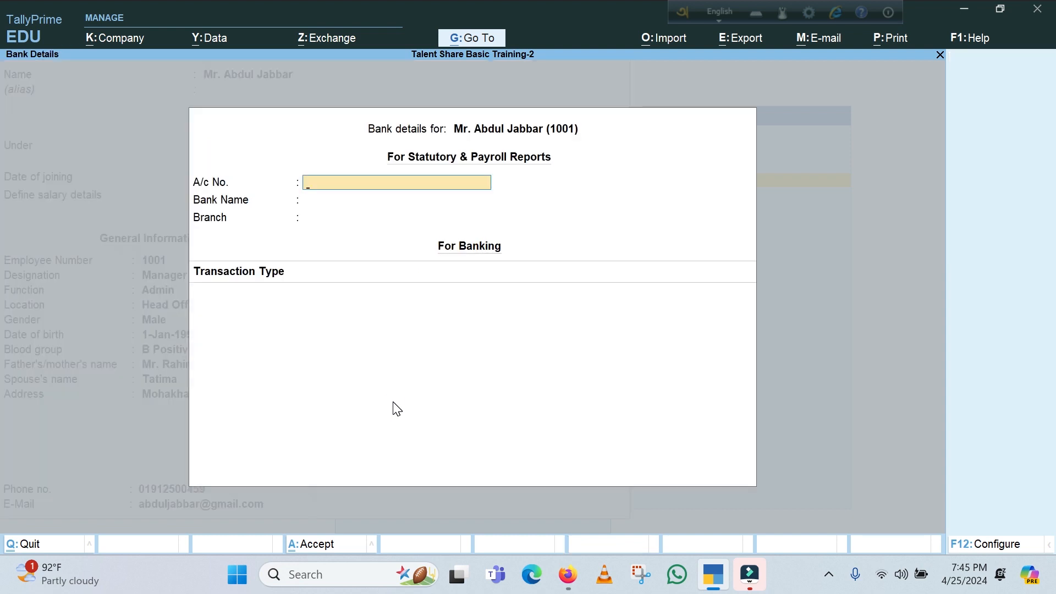
pyautogui.press('Return')
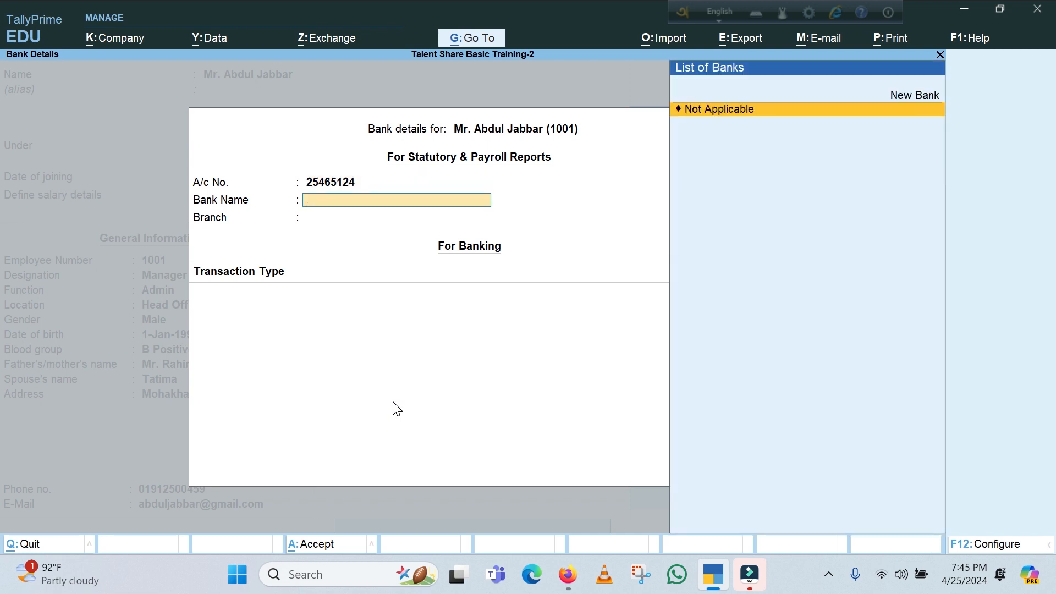
pyautogui.click(918, 95)
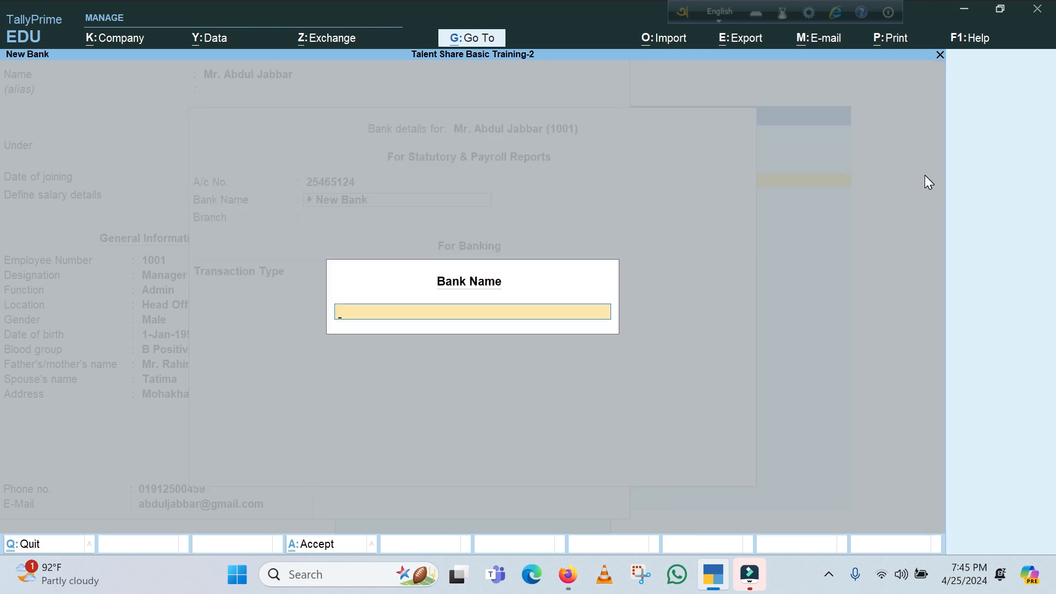
pyautogui.write('DBBL')
pyautogui.press('Return')
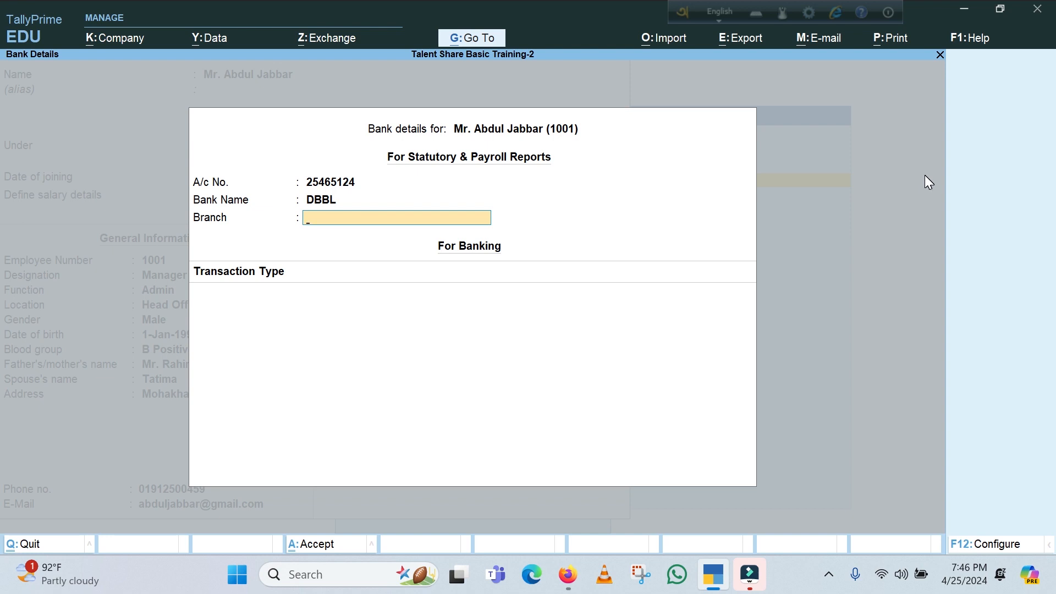
# Set the bank branch to Banani and complete the employee's bank details
pyautogui.write('Banani')
pyautogui.press('Return')
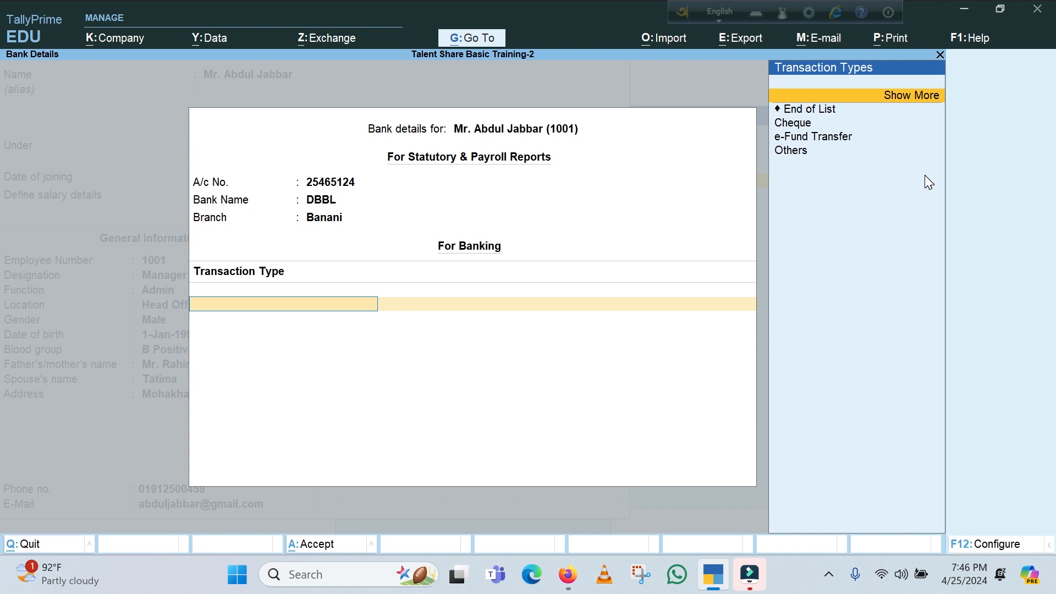
pyautogui.press('Down')
pyautogui.press('Down')
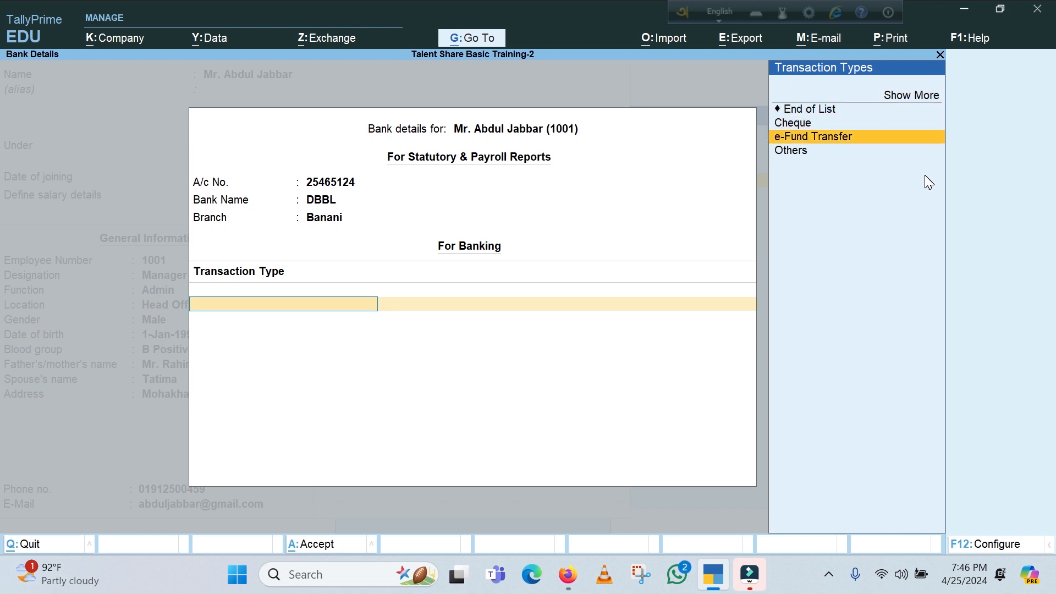
pyautogui.press('Return')
pyautogui.press('Return')
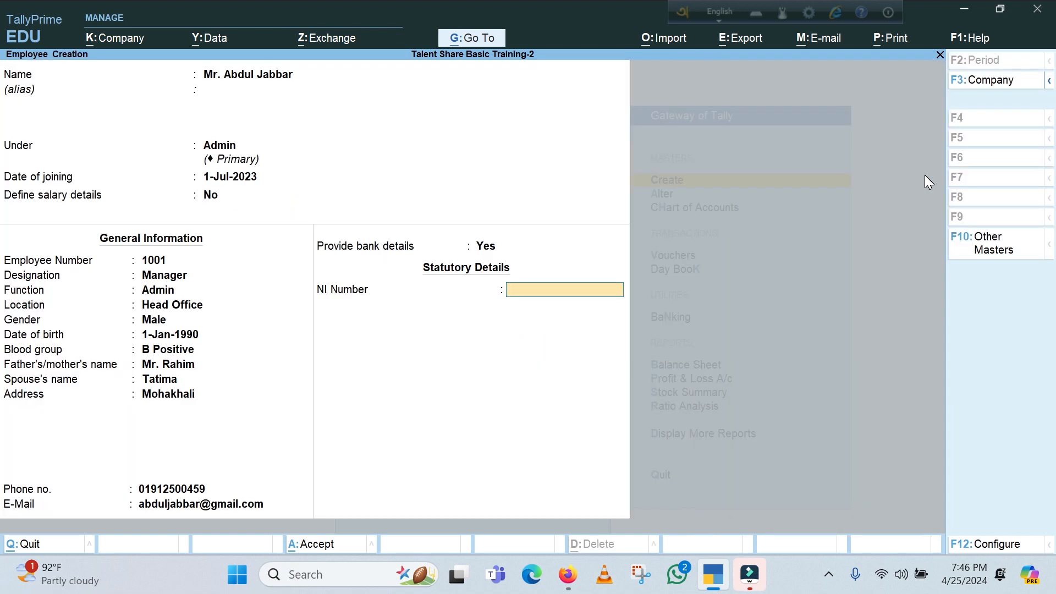
# Save the employee without an NI number and return to the Gateway of Tally without quitting the program
pyautogui.press('Return')
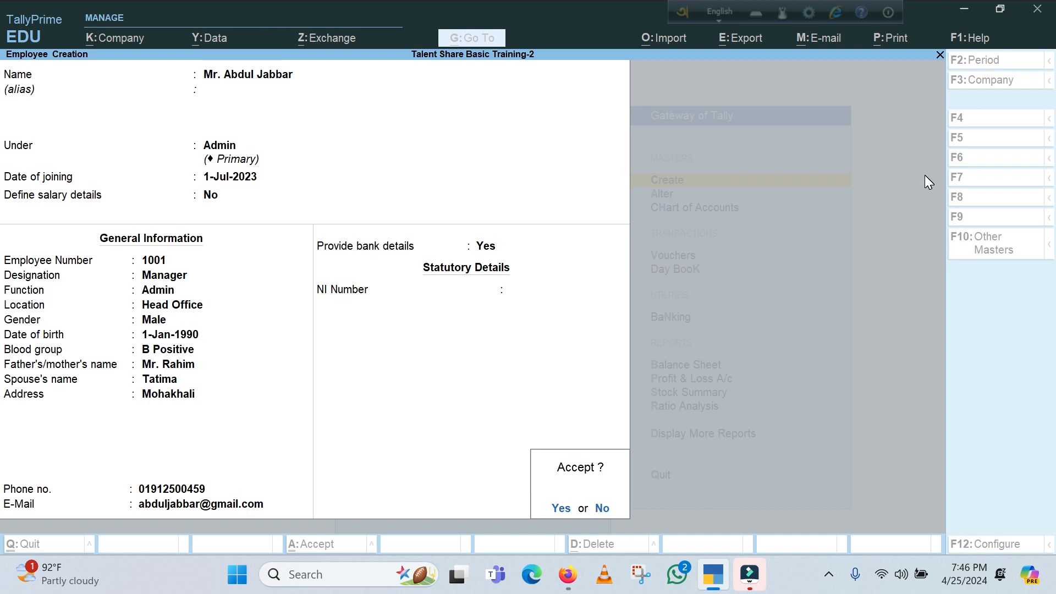
pyautogui.press('Return')
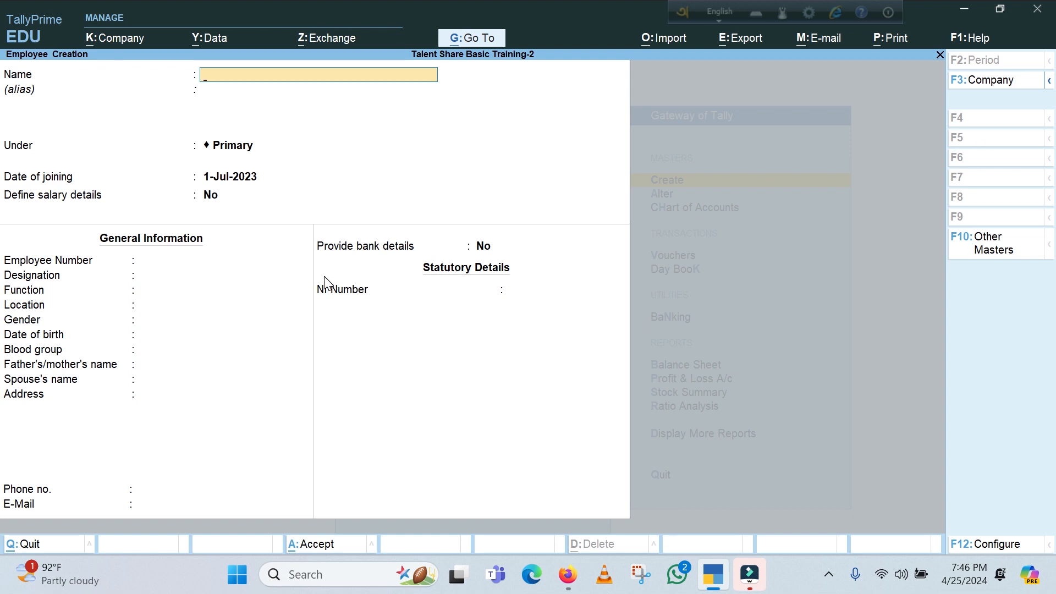
pyautogui.press('Escape')
pyautogui.press('y')
pyautogui.press('Escape')
pyautogui.press('Escape')
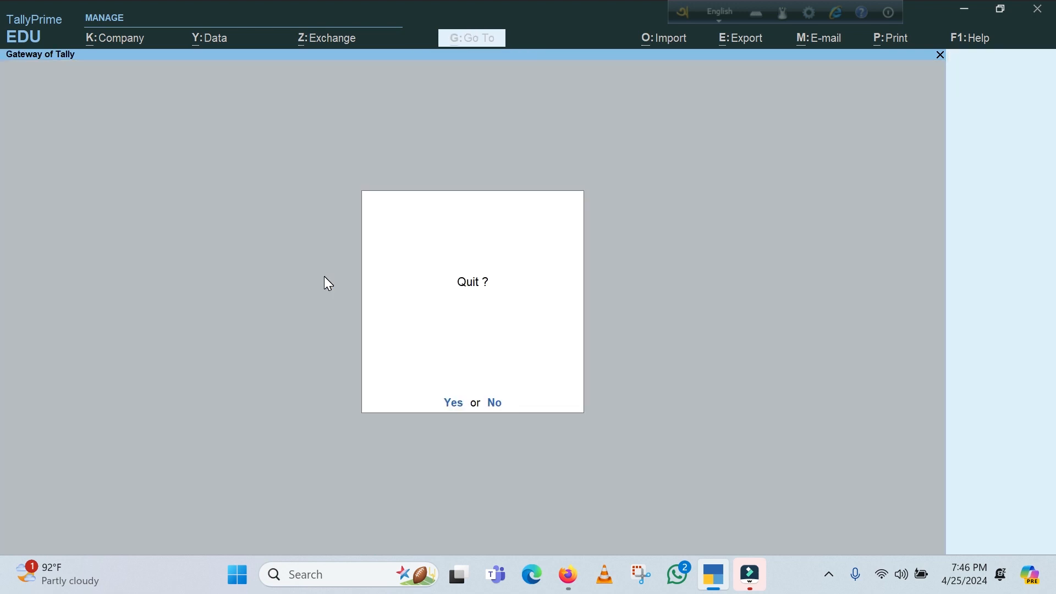
pyautogui.press('n')
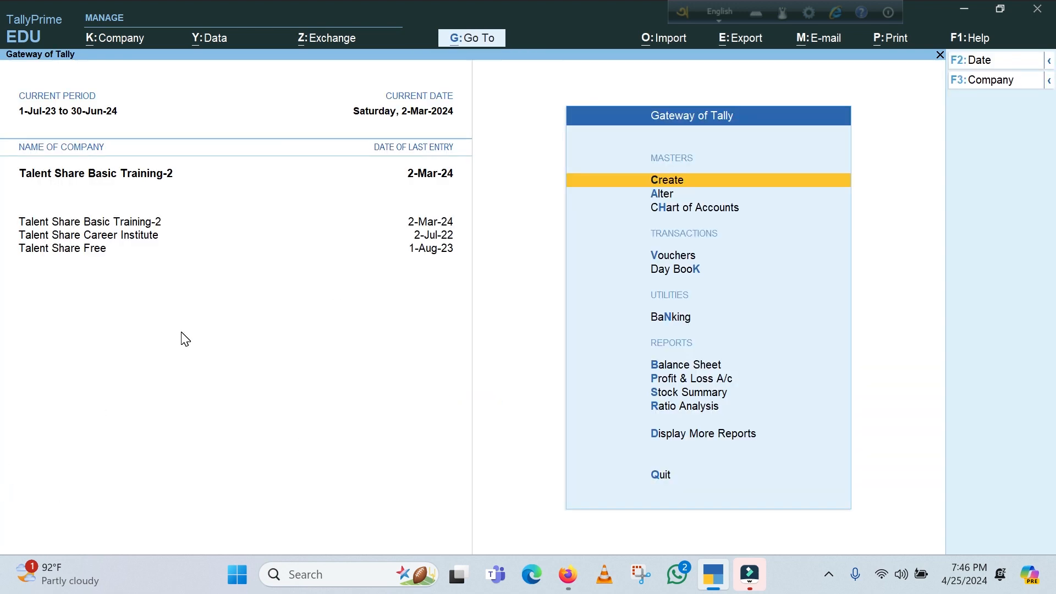
# Start voucher entry and include the inactive types in the list of other voucher types
pyautogui.press('v')
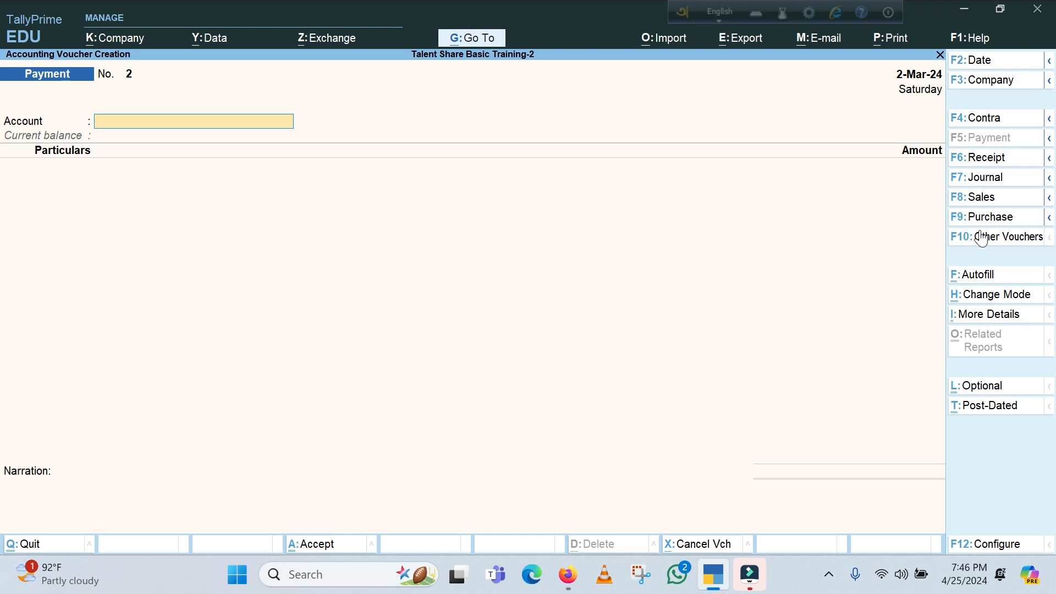
pyautogui.click(1012, 237)
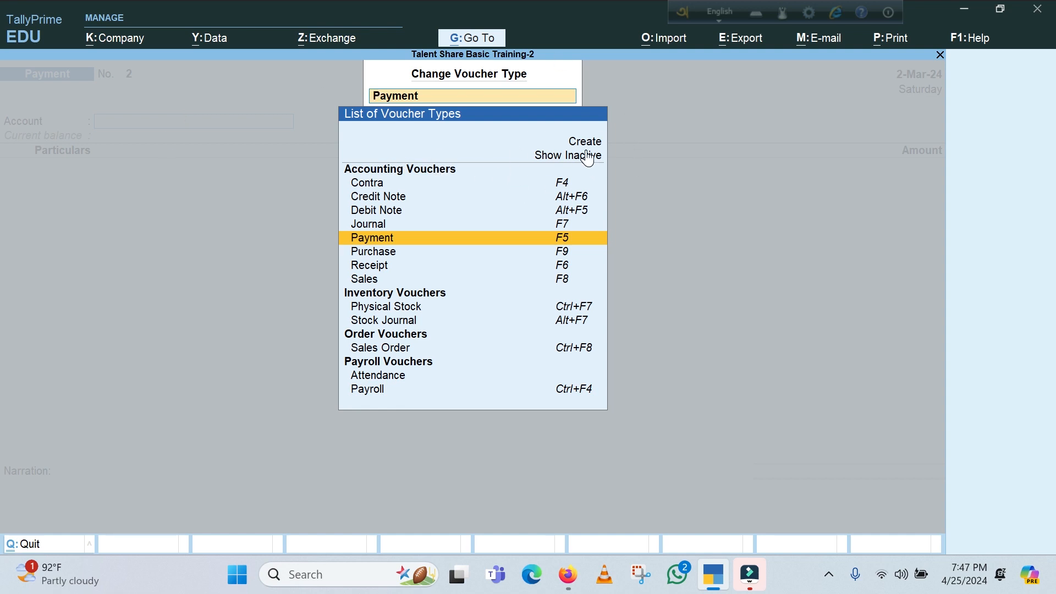
pyautogui.click(567, 155)
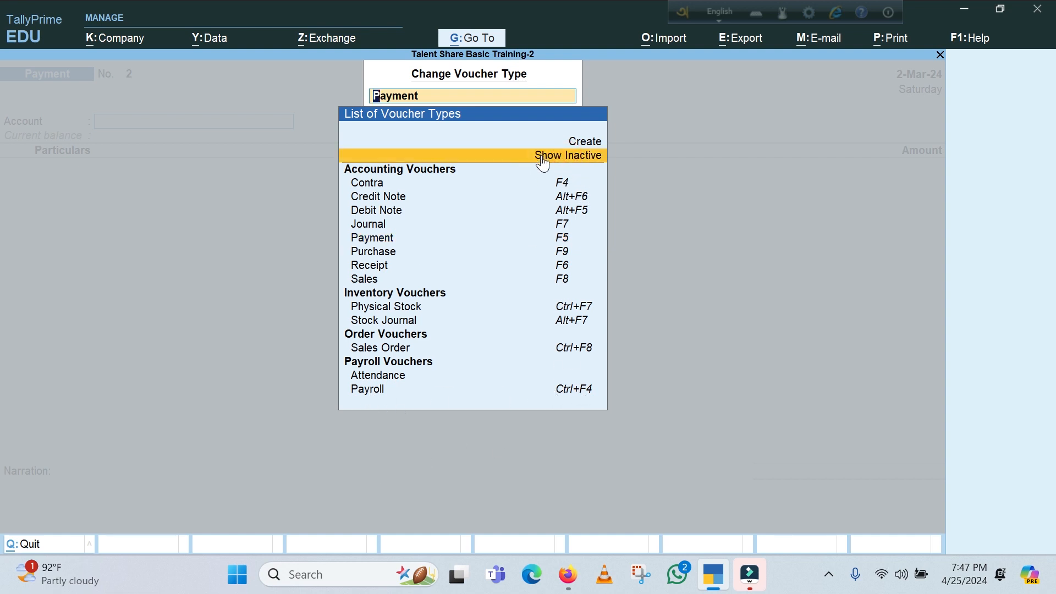
pyautogui.press('Return')
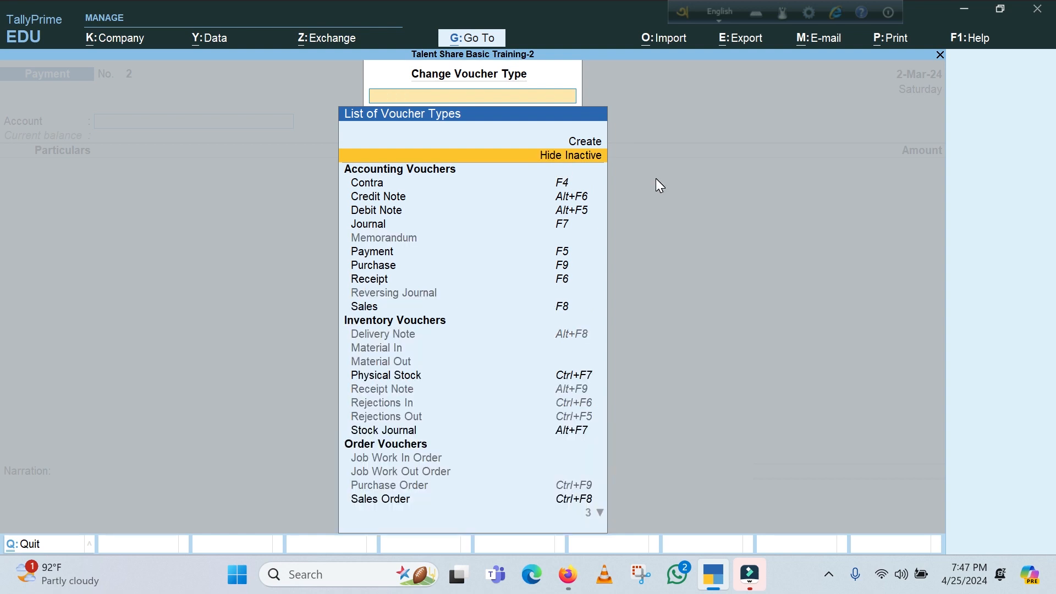
# Change the voucher type to Payroll
pyautogui.press('Down')
pyautogui.press('Down')
pyautogui.press('Down')
pyautogui.press('Down')
pyautogui.press('Down')
pyautogui.press('Down')
pyautogui.press('Down')
pyautogui.press('Down')
pyautogui.press('Down')
pyautogui.press('Down')
pyautogui.press('Down')
pyautogui.press('Down')
pyautogui.press('Down')
pyautogui.press('Down')
pyautogui.press('Down')
pyautogui.press('Down')
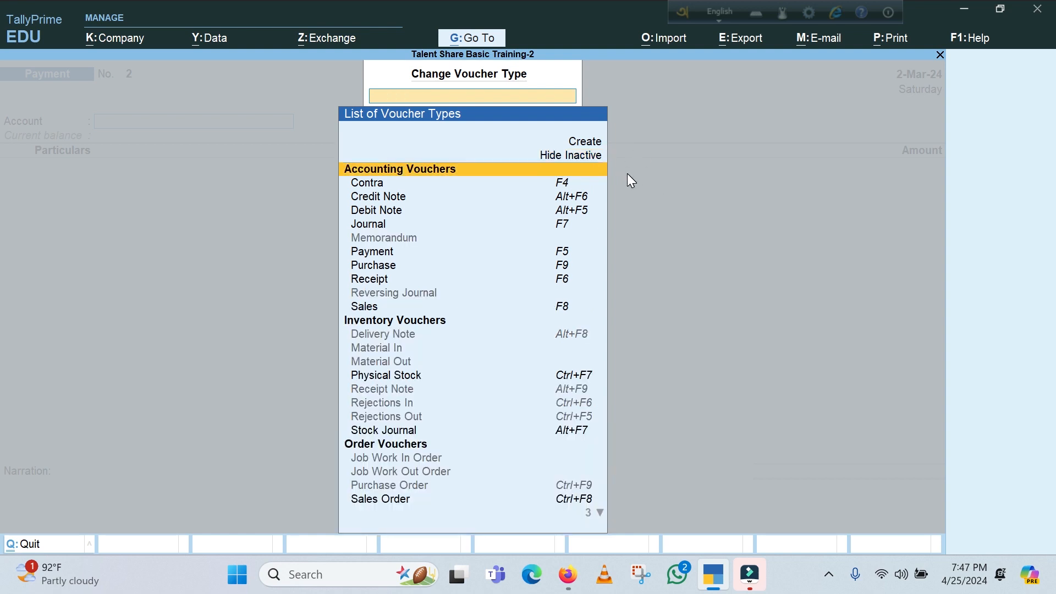
pyautogui.press('Down')
pyautogui.press('Down')
pyautogui.press('Down')
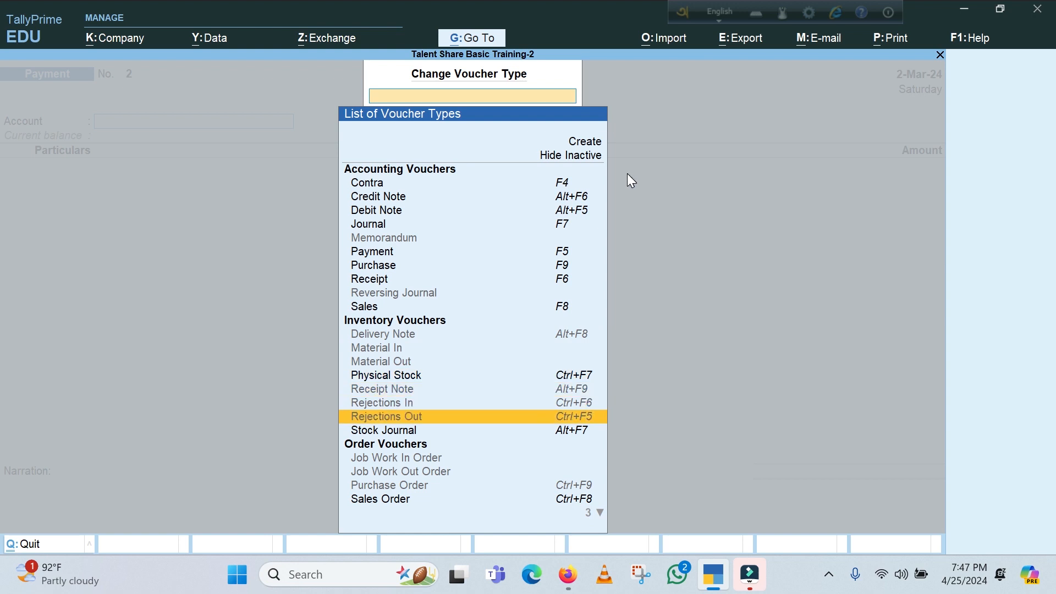
pyautogui.press('Down')
pyautogui.press('Down')
pyautogui.press('Down')
pyautogui.press('Down')
pyautogui.press('Down')
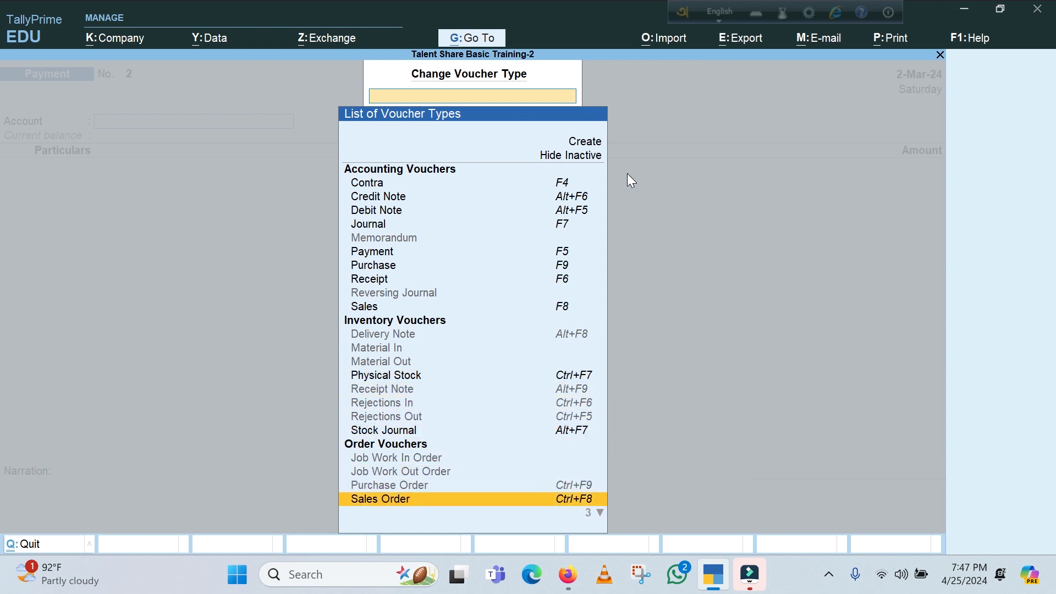
pyautogui.press('Down')
pyautogui.press('Down')
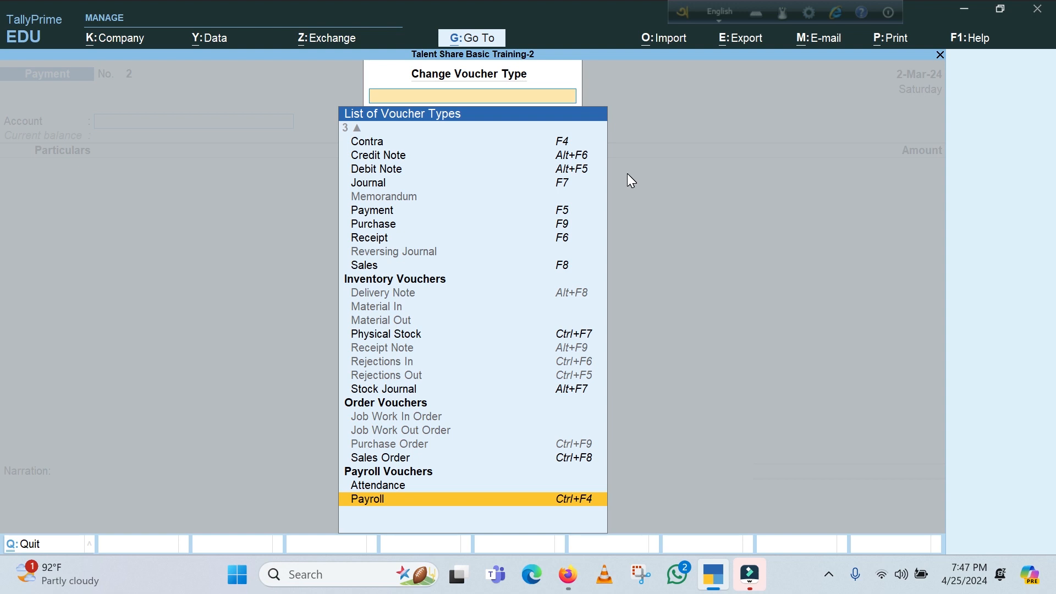
pyautogui.press('Return')
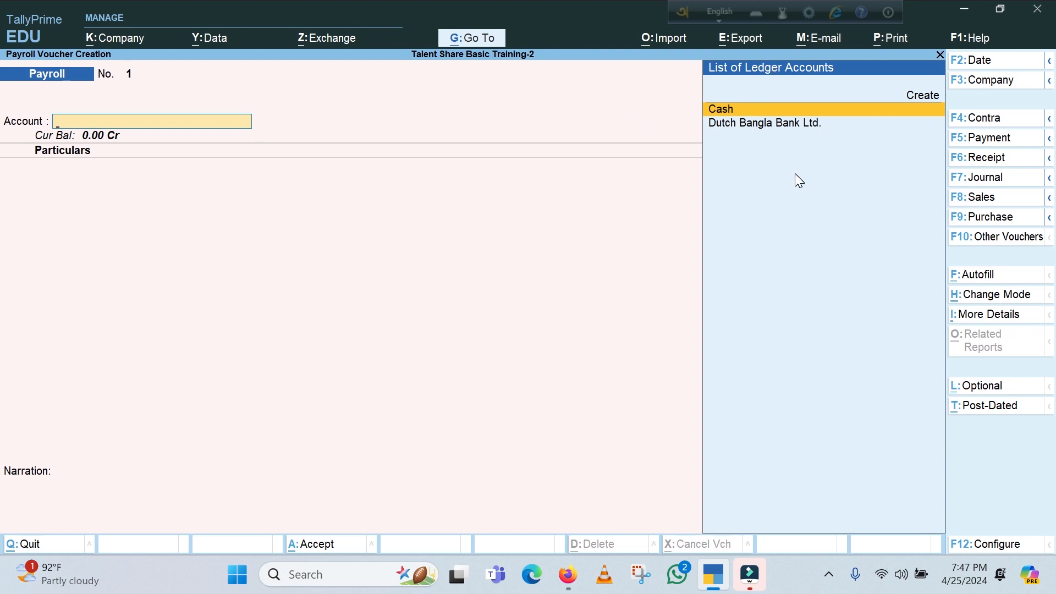
# Set Dutch Bangla Bank Ltd. as the payroll voucher's account and choose the listed employee
pyautogui.press('Down')
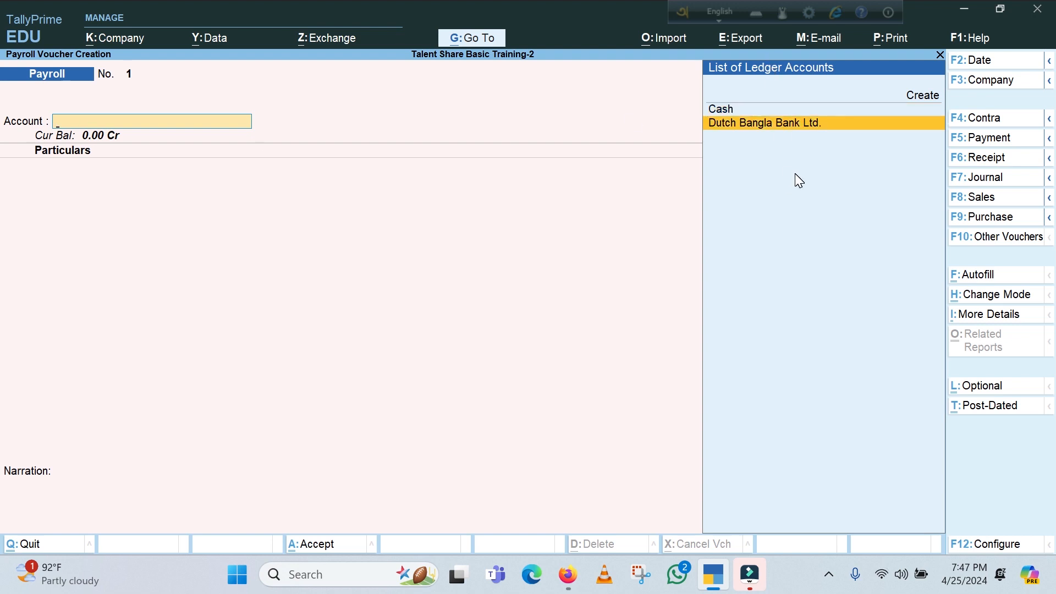
pyautogui.press('Return')
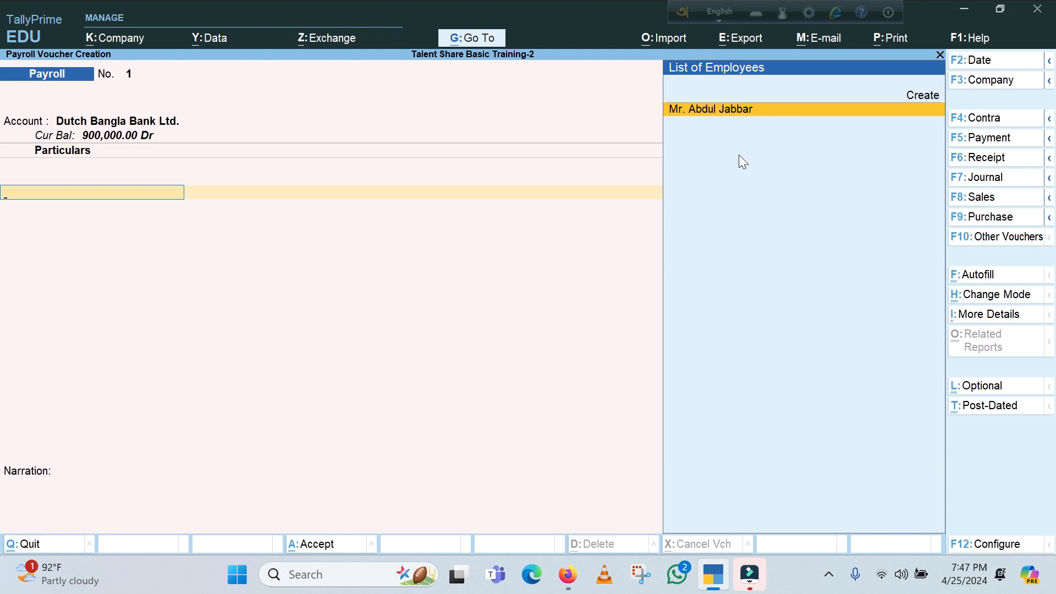
pyautogui.press('Return')
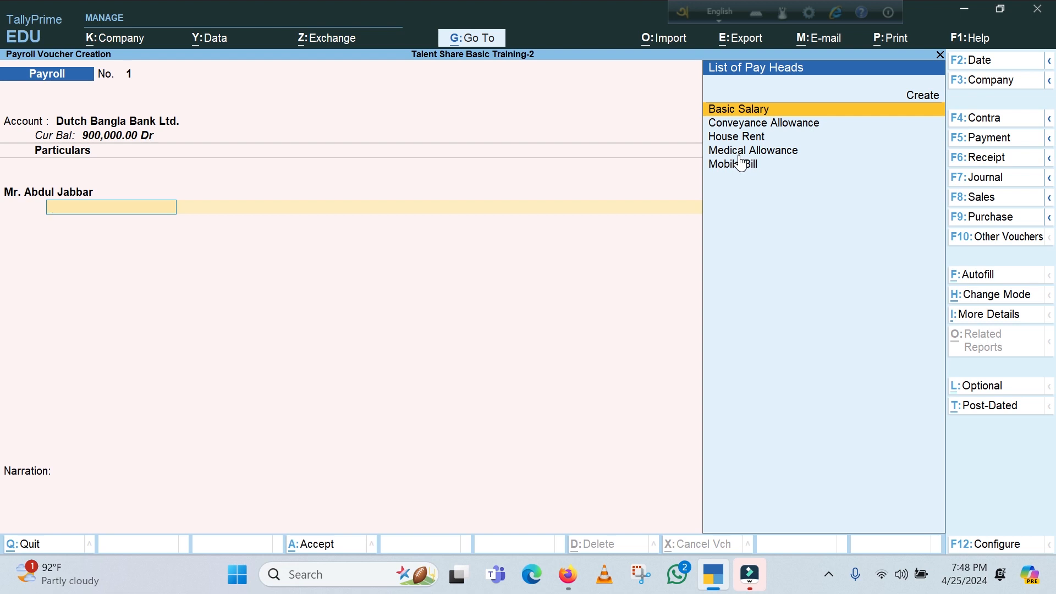
# Add the Basic Salary pay head for the employee with a debit amount of 30,000
pyautogui.press('Return')
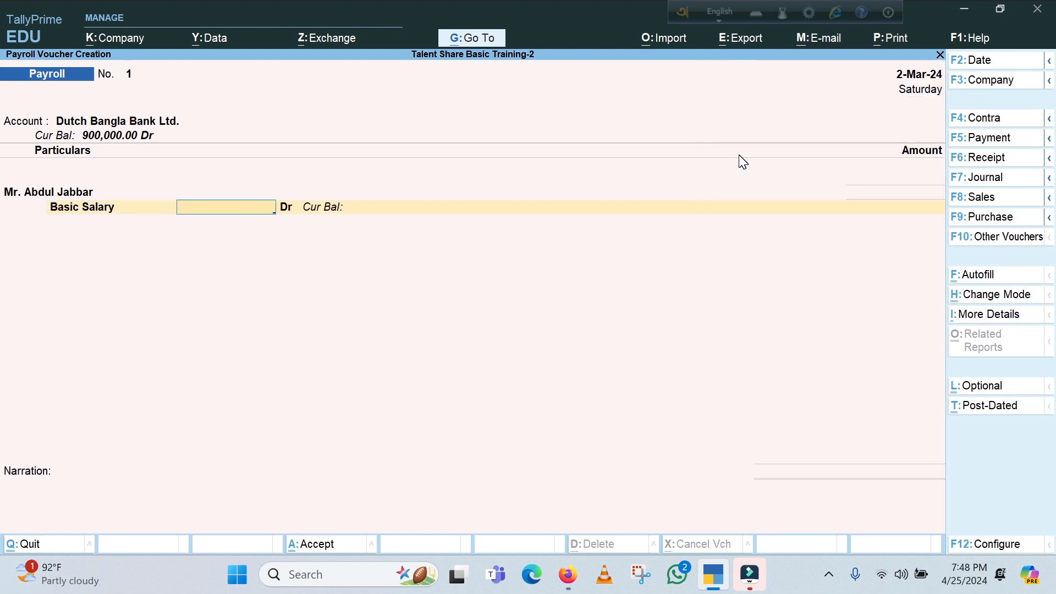
pyautogui.write('30000')
pyautogui.press('Return')
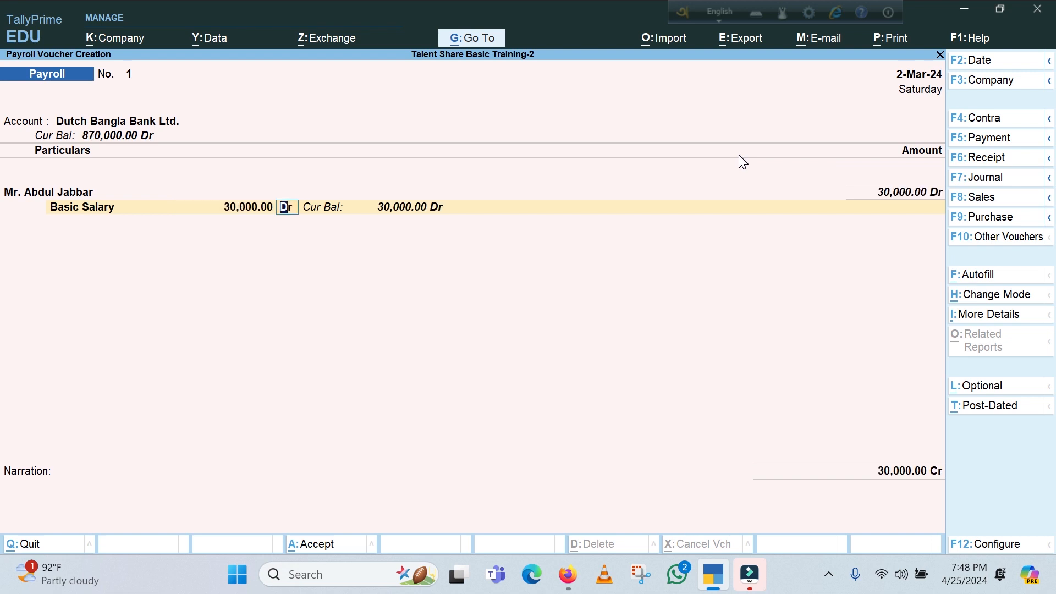
pyautogui.press('Return')
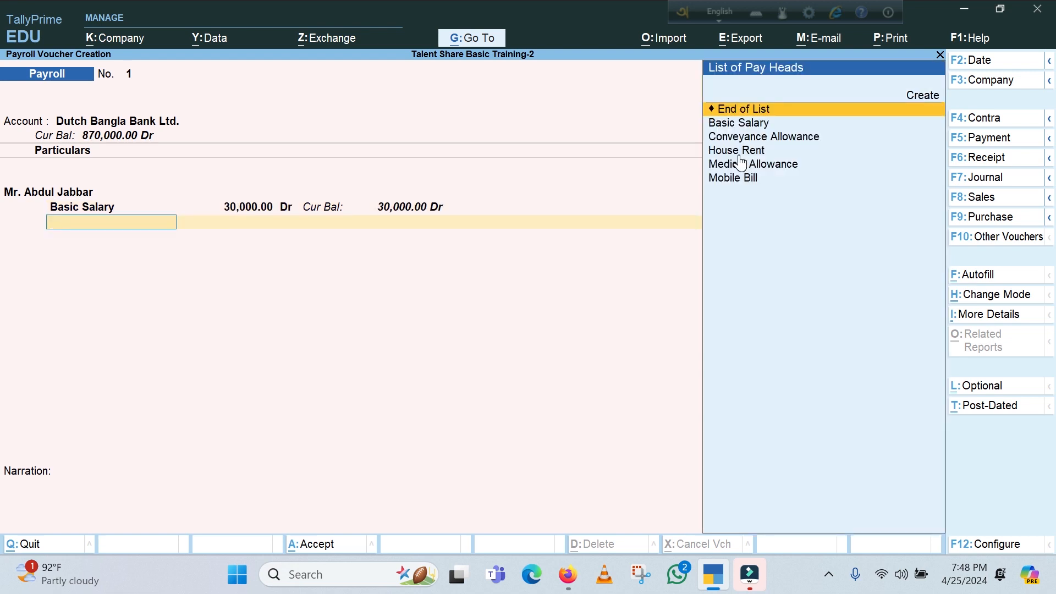
# Add the Conveyance Allowance pay head for the employee with a debit amount of 50,000
pyautogui.press('Down')
pyautogui.press('Down')
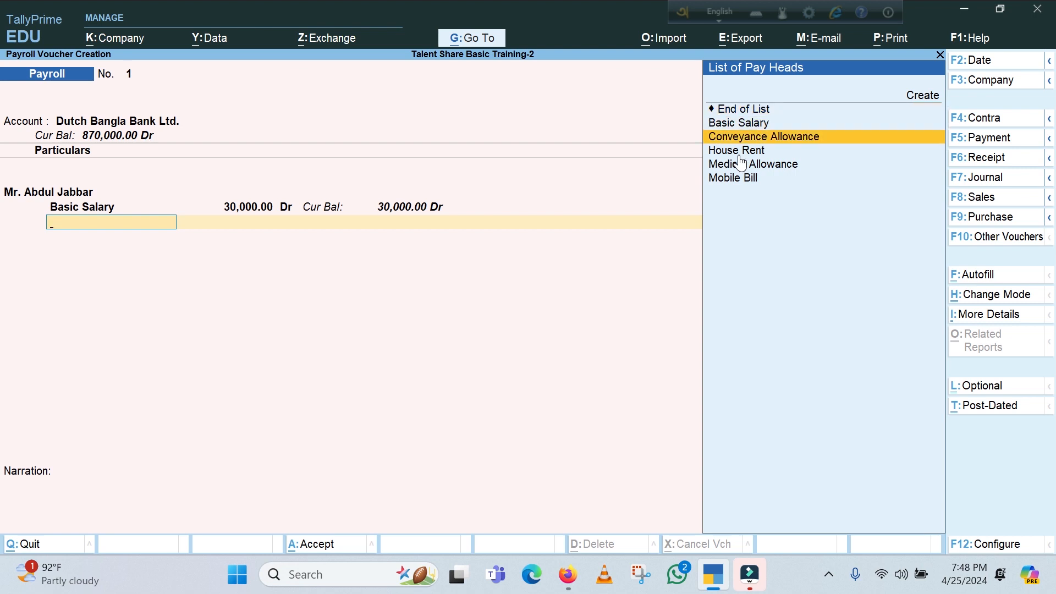
pyautogui.press('Return')
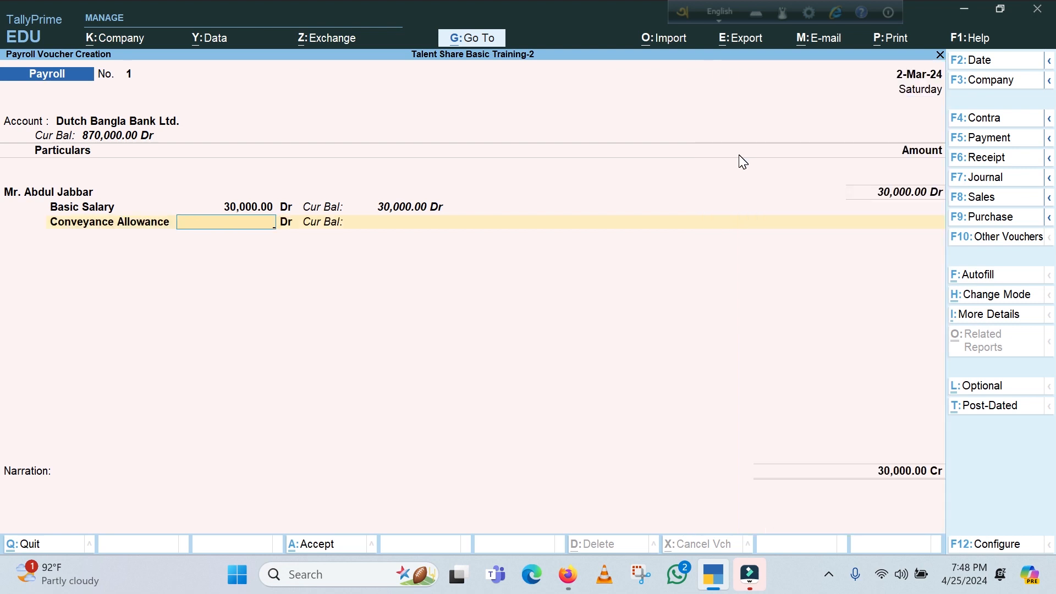
pyautogui.write('50000')
pyautogui.press('Return')
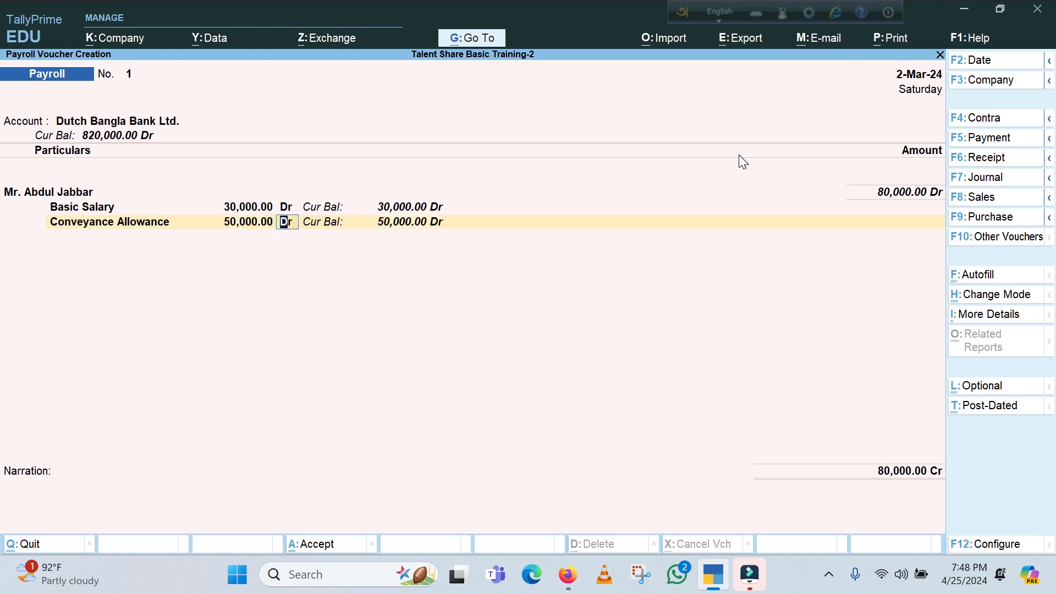
pyautogui.press('Return')
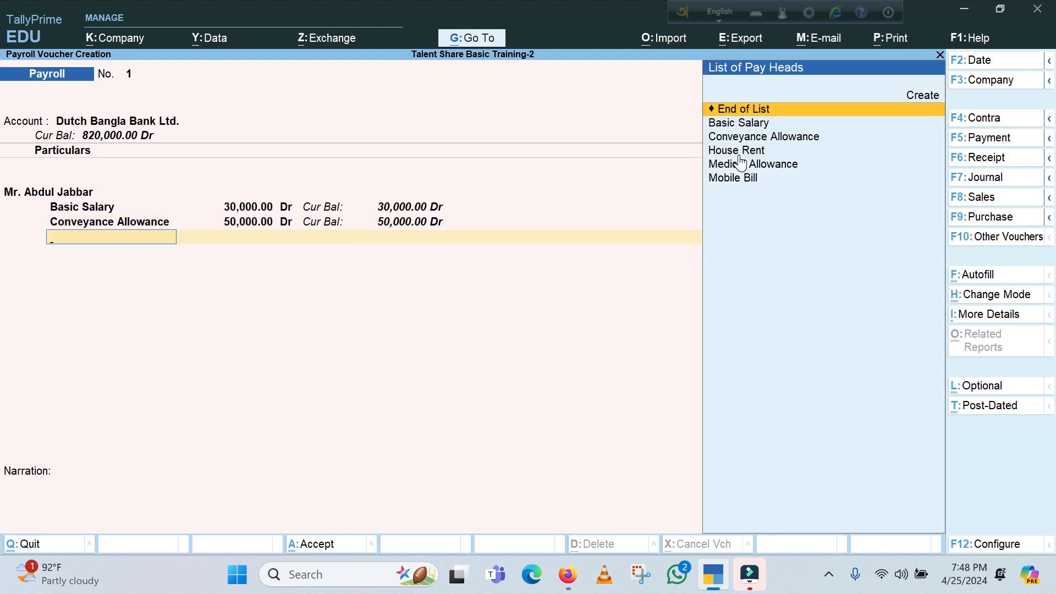
# Add the House Rent pay head for the employee with a debit amount of 20,000
pyautogui.press('Down')
pyautogui.press('Down')
pyautogui.press('Down')
pyautogui.press('Return')
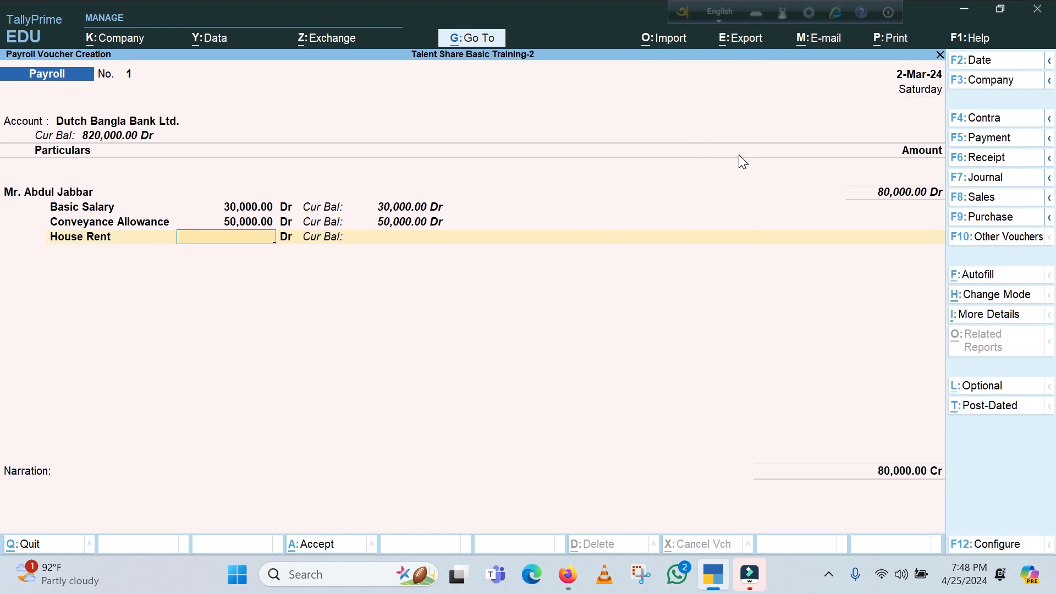
pyautogui.write('20000')
pyautogui.press('Return')
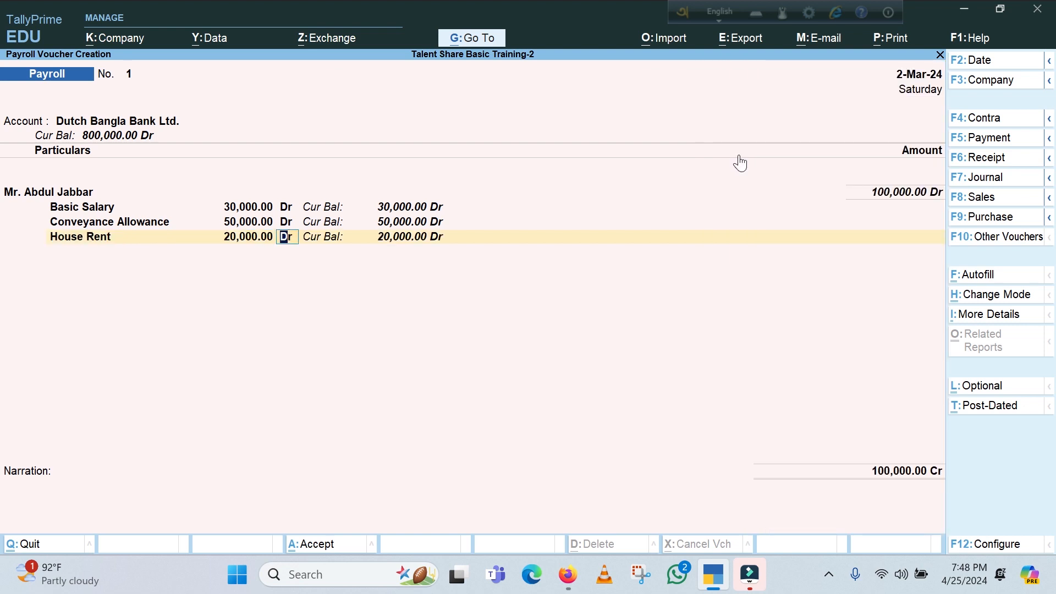
pyautogui.press('Return')
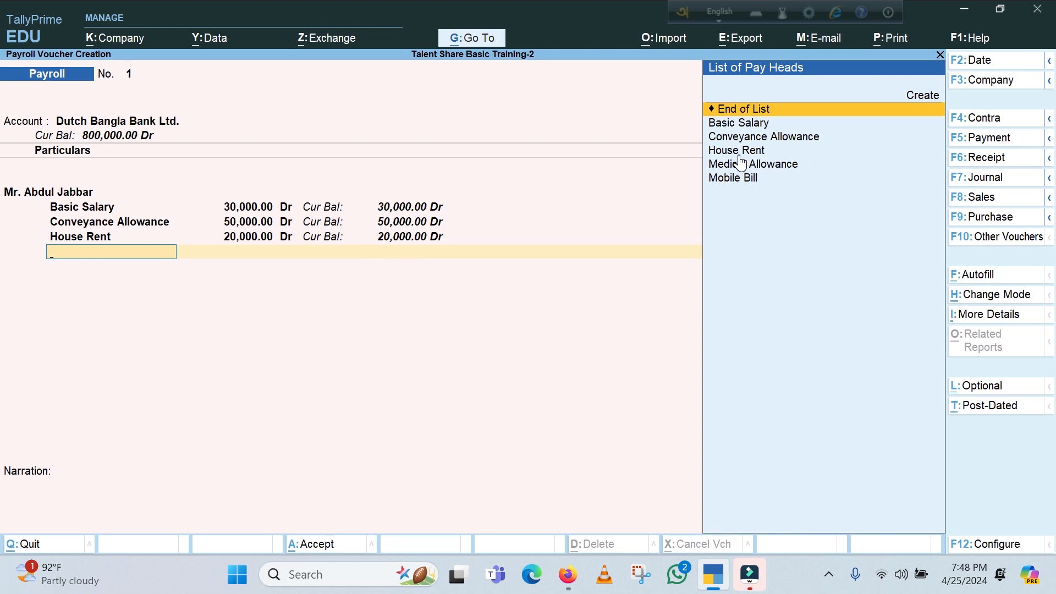
# Add the Medical Allowance pay head for the employee with a debit amount of 5,000
pyautogui.press('Down')
pyautogui.press('Down')
pyautogui.press('Down')
pyautogui.press('Down')
pyautogui.press('Return')
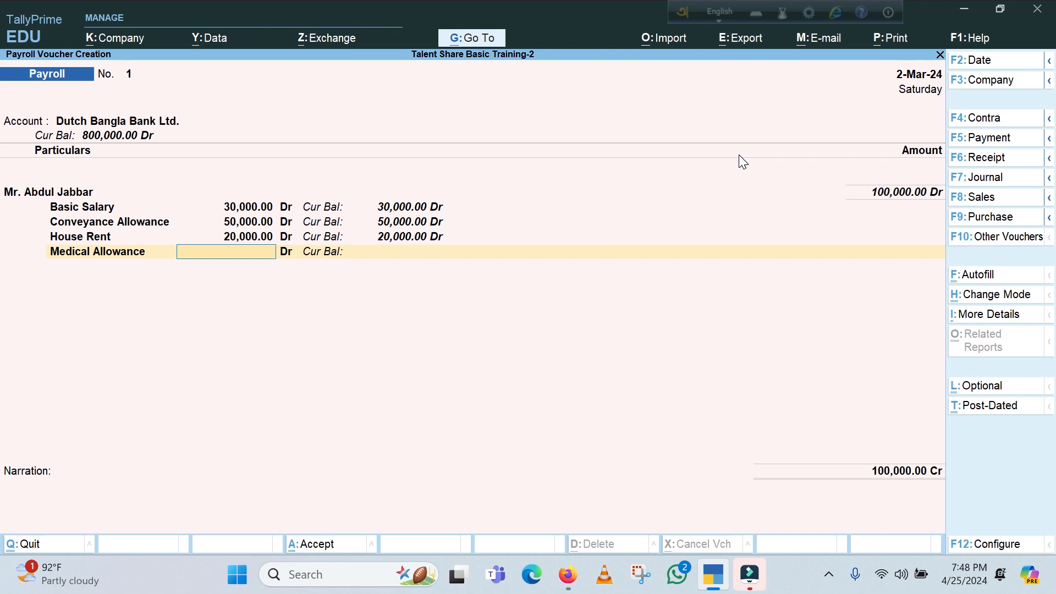
pyautogui.write('50000')
pyautogui.press('BackSpace')
pyautogui.press('Return')
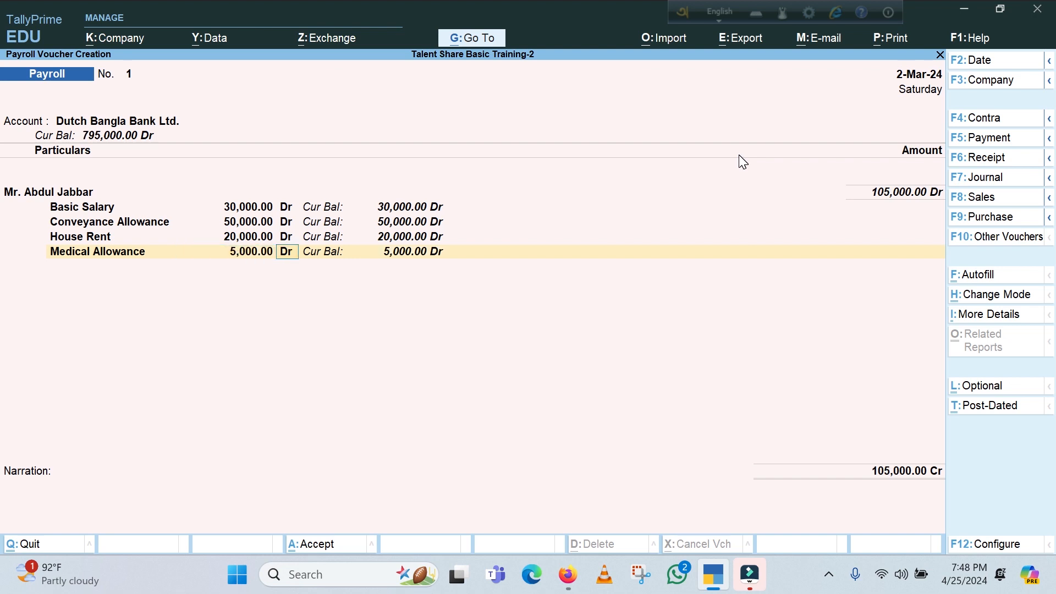
# Correct the employee's Conveyance Allowance amount to 5,000 and continue to the next empty pay head line
pyautogui.click(235, 220)
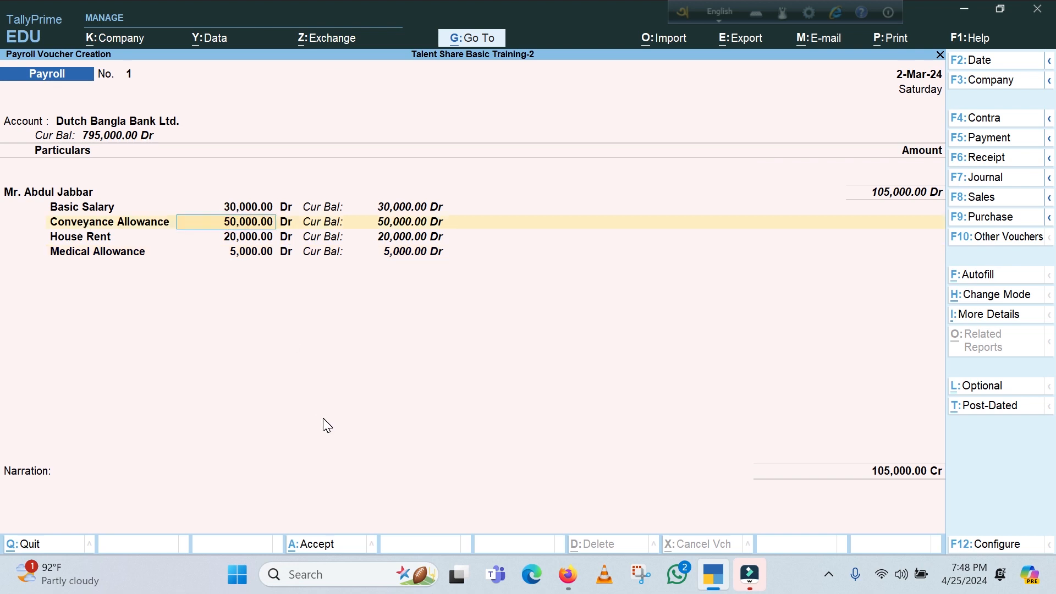
pyautogui.write('5000')
pyautogui.press('Return')
pyautogui.press('Return')
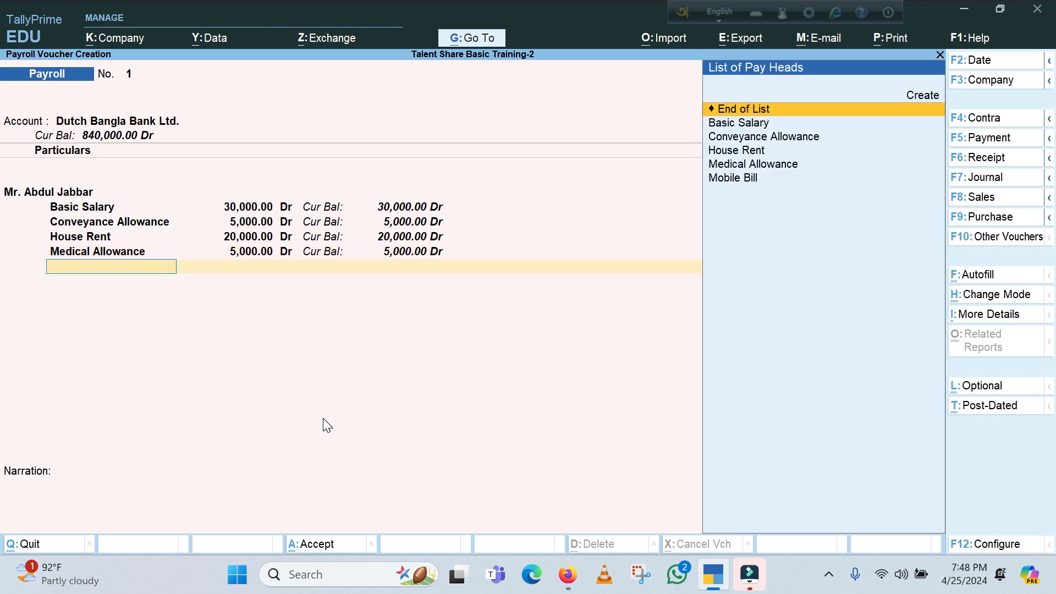
pyautogui.press('Down')
pyautogui.press('Down')
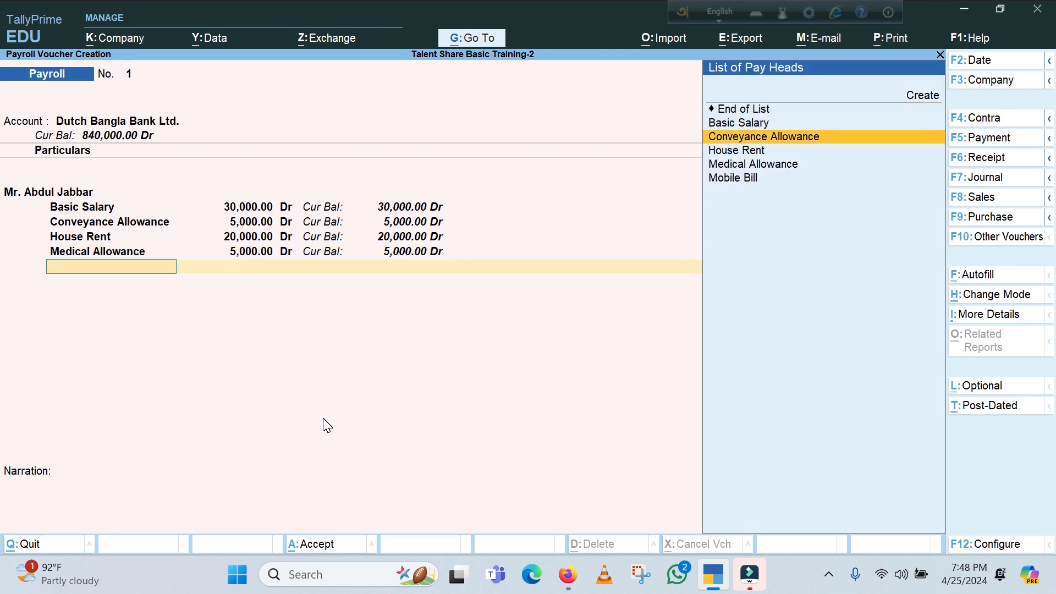
pyautogui.click(249, 253)
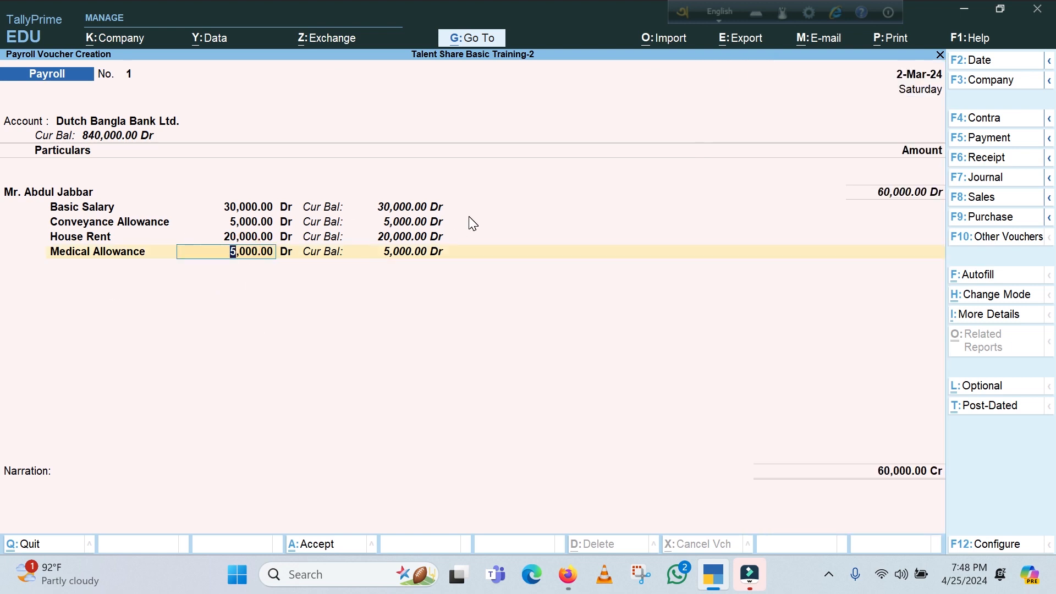
pyautogui.press('Return')
pyautogui.press('Return')
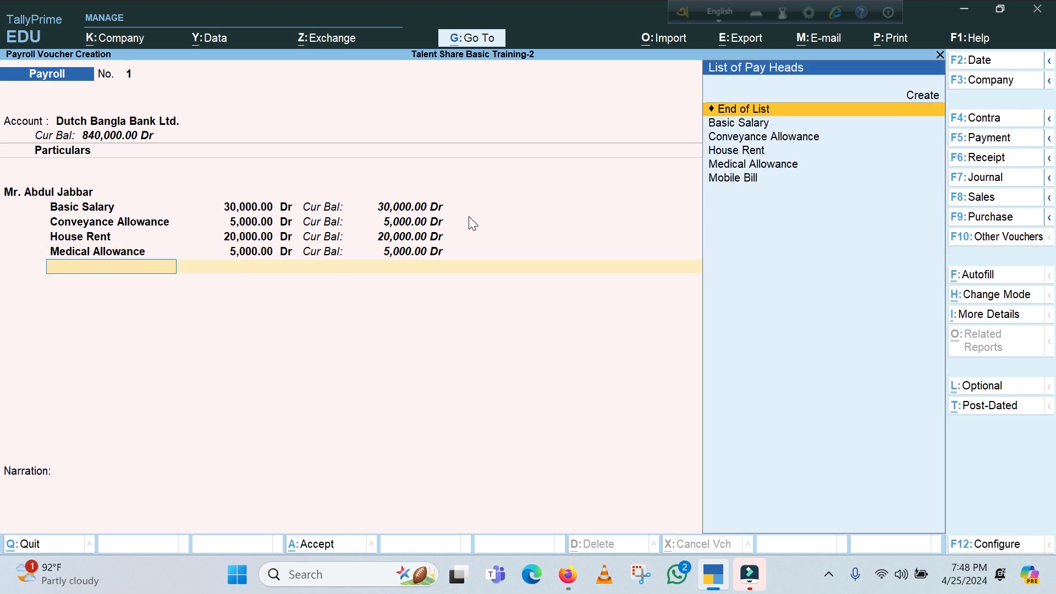
# Add the Mobile Bill pay head for the employee with a debit amount of 5,000
pyautogui.press('Down')
pyautogui.press('Down')
pyautogui.press('Down')
pyautogui.press('Down')
pyautogui.press('Down')
pyautogui.press('Return')
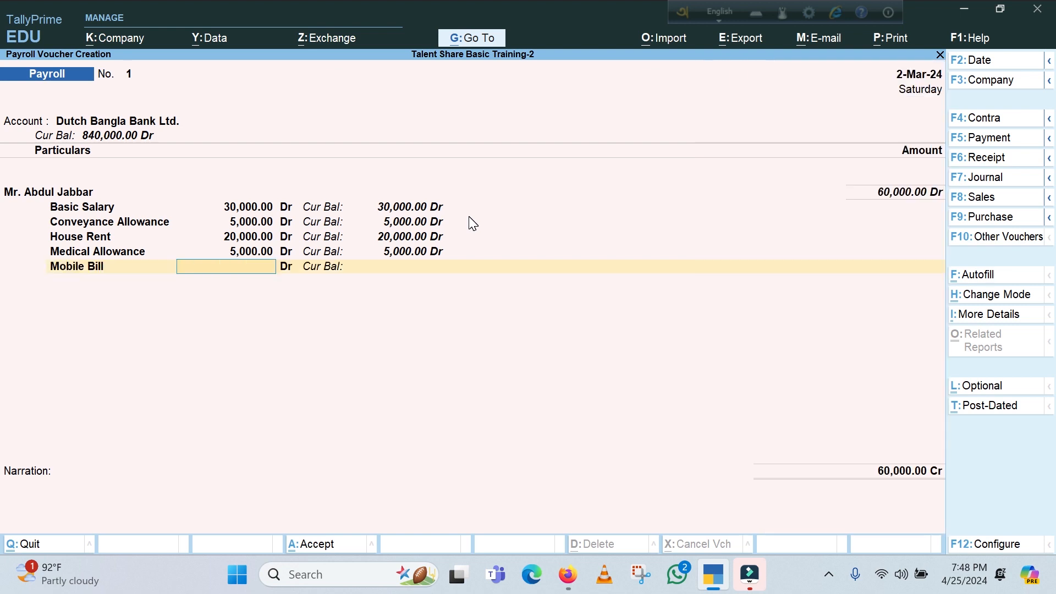
pyautogui.write('5000')
pyautogui.press('Return')
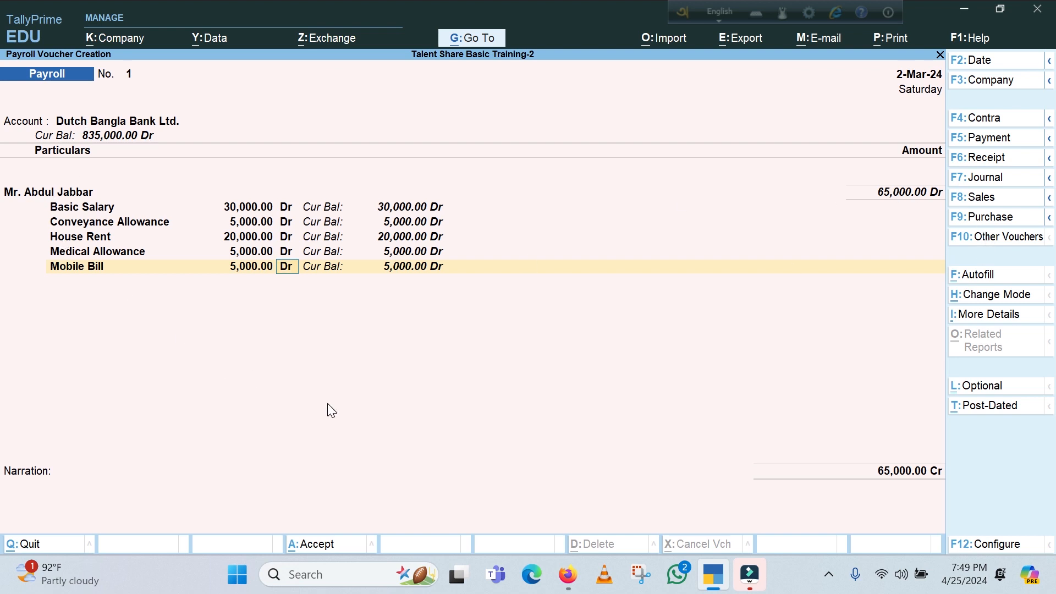
pyautogui.press('Return')
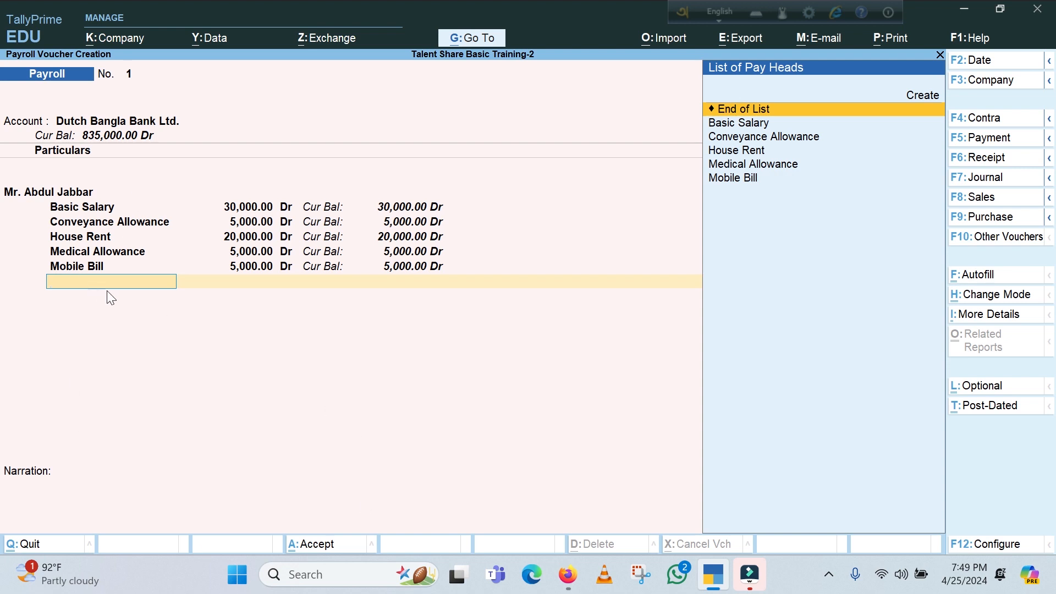
# End the pay head and employee lists and save the payroll voucher without a narration
pyautogui.press('Return')
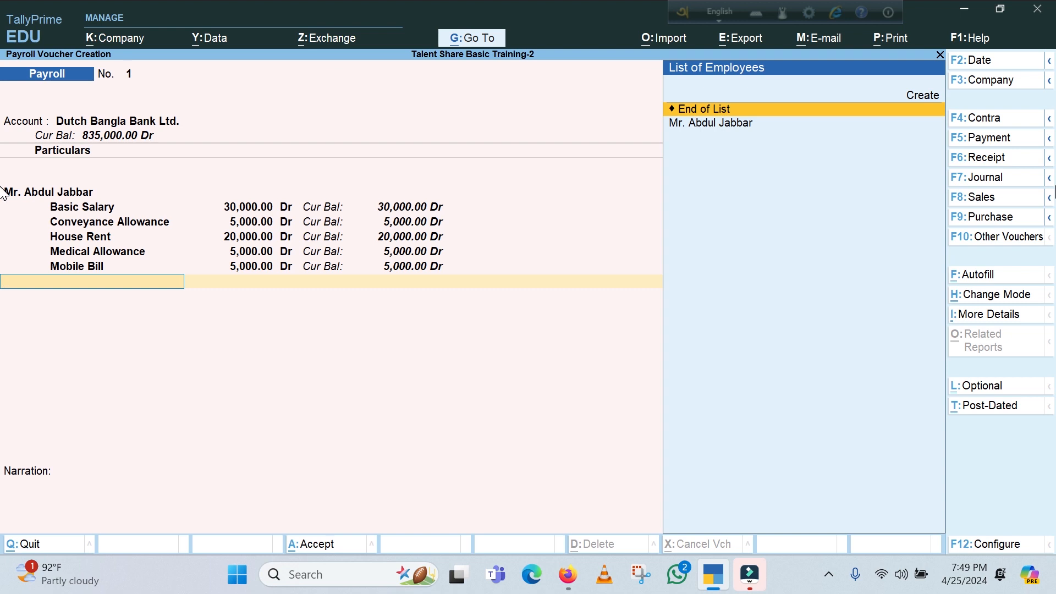
pyautogui.press('Return')
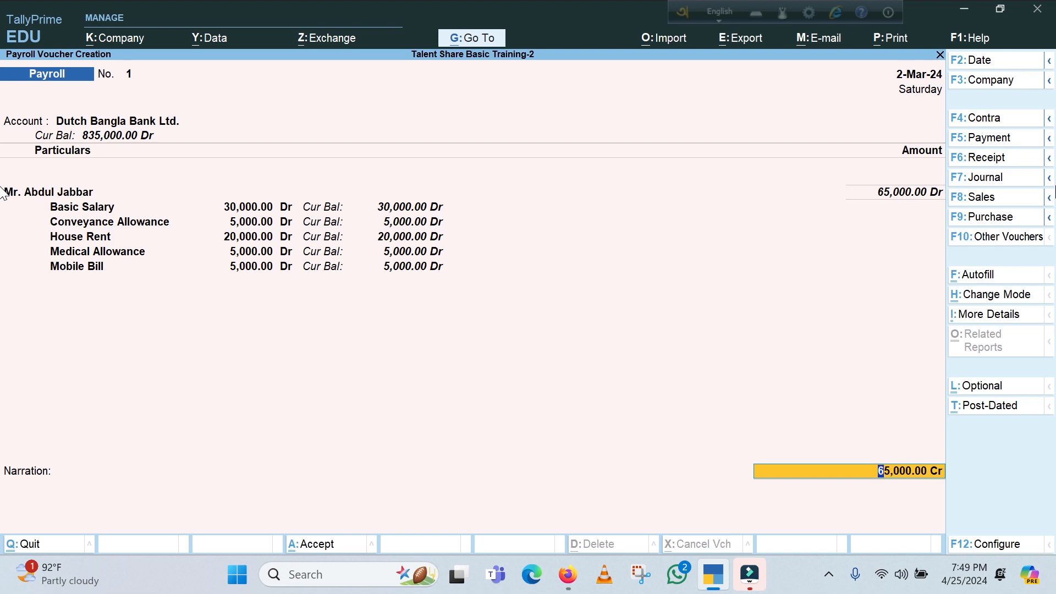
pyautogui.press('Return')
pyautogui.press('Return')
pyautogui.press('Return')
pyautogui.press('Return')
pyautogui.press('Return')
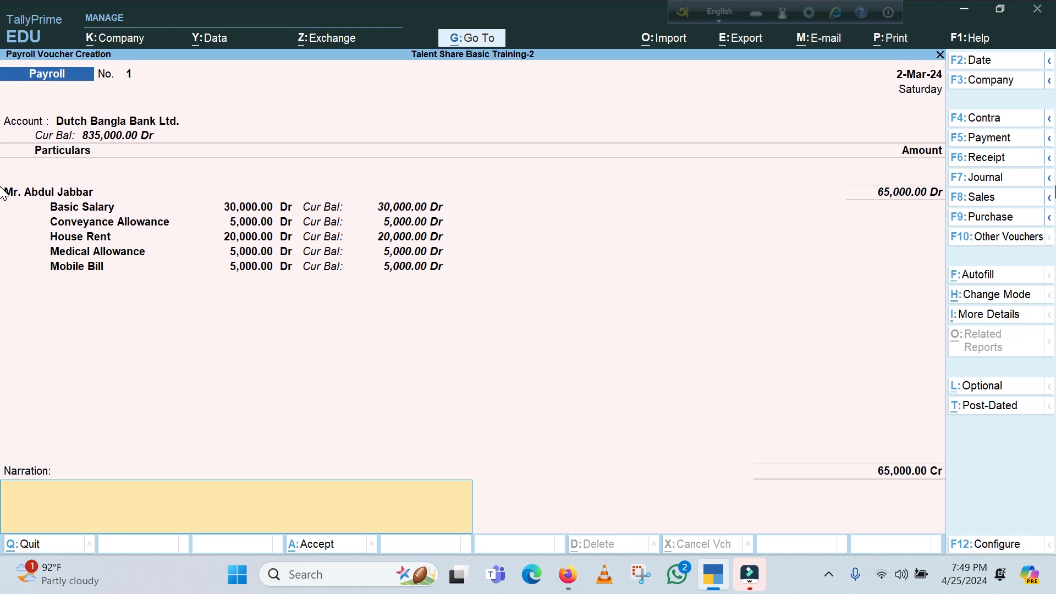
pyautogui.press('Return')
pyautogui.press('Return')
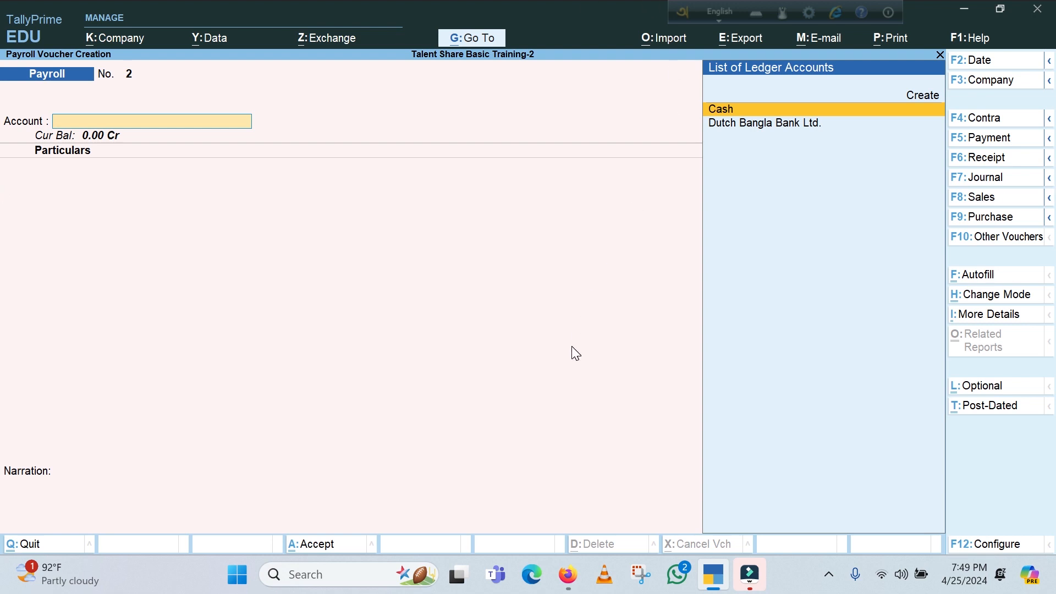
# Leave voucher entry and examine the salary pay heads in the detailed Profit & Loss A/c
pyautogui.press('Escape')
pyautogui.press('Escape')
pyautogui.press('Escape')
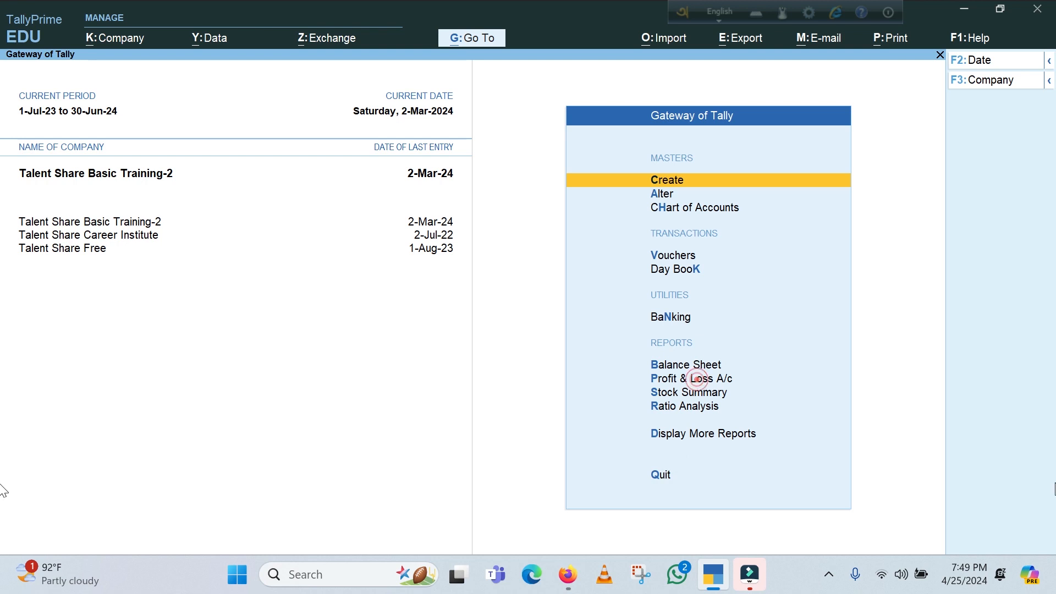
pyautogui.click(695, 379)
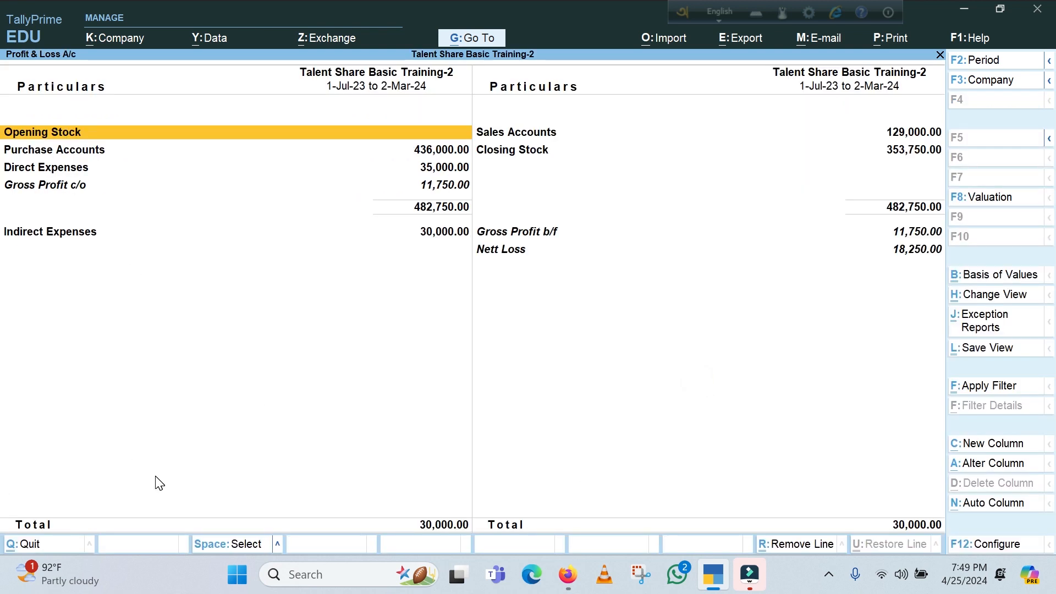
pyautogui.hotkey('alt', 'F5')
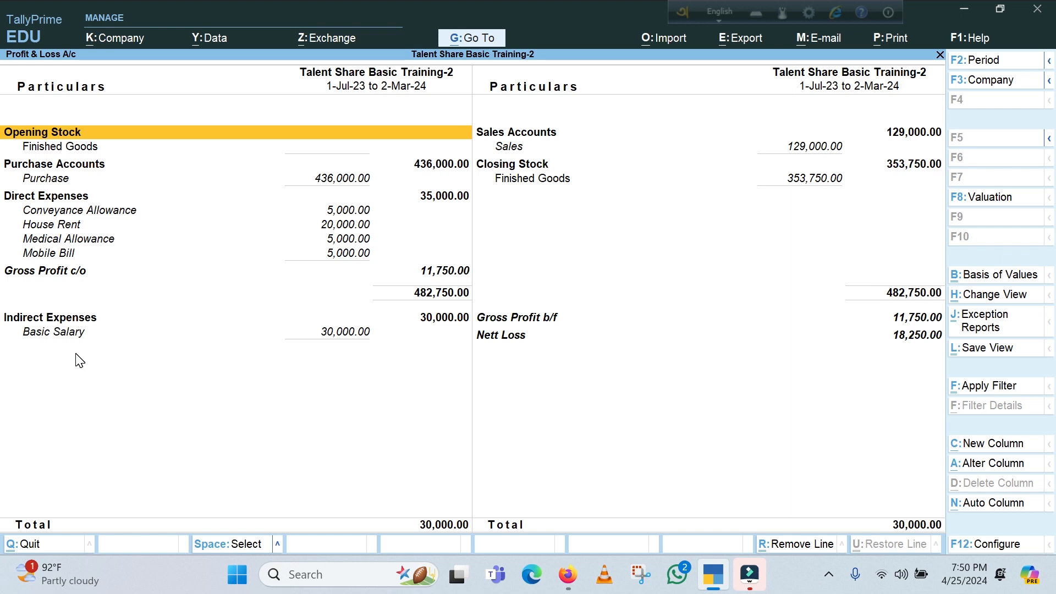
pyautogui.press('Escape')
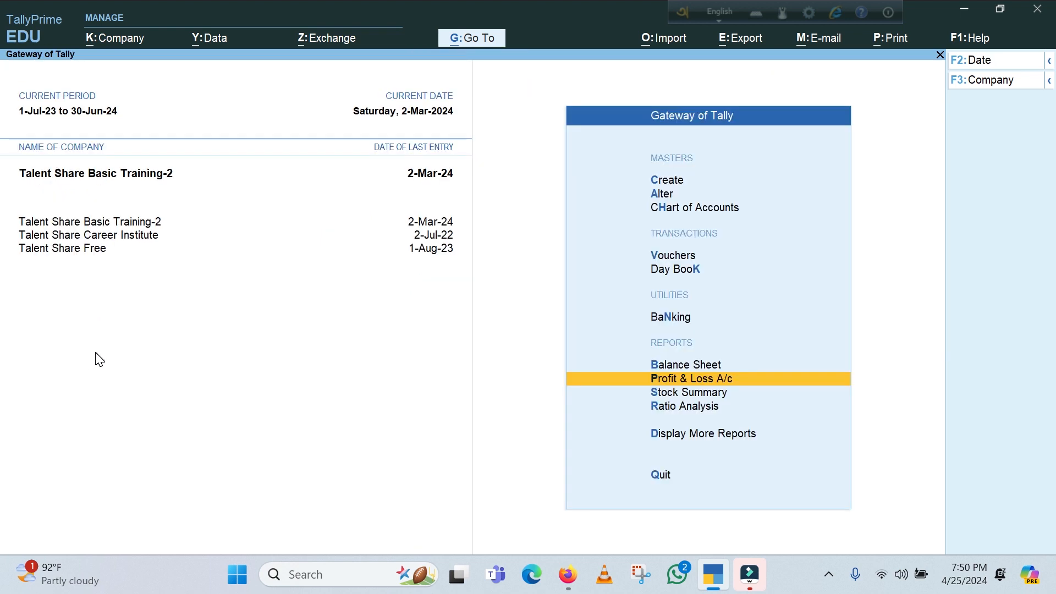
# Start a new accounting group and name it Salary, without an alias
pyautogui.click(668, 181)
pyautogui.click(353, 189)
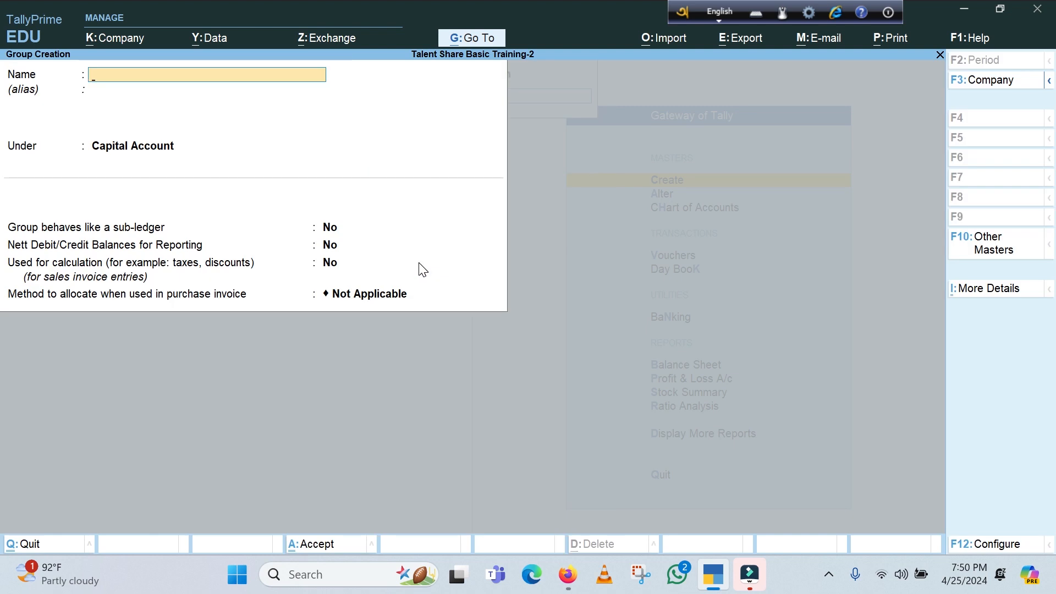
pyautogui.write('Salary')
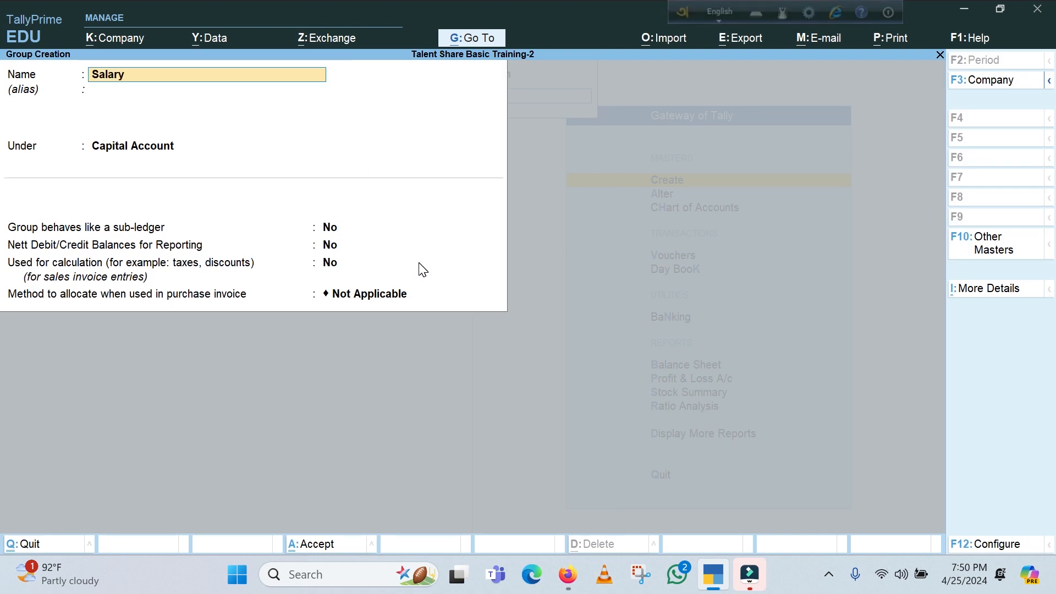
pyautogui.press('BackSpace')
pyautogui.press('BackSpace')
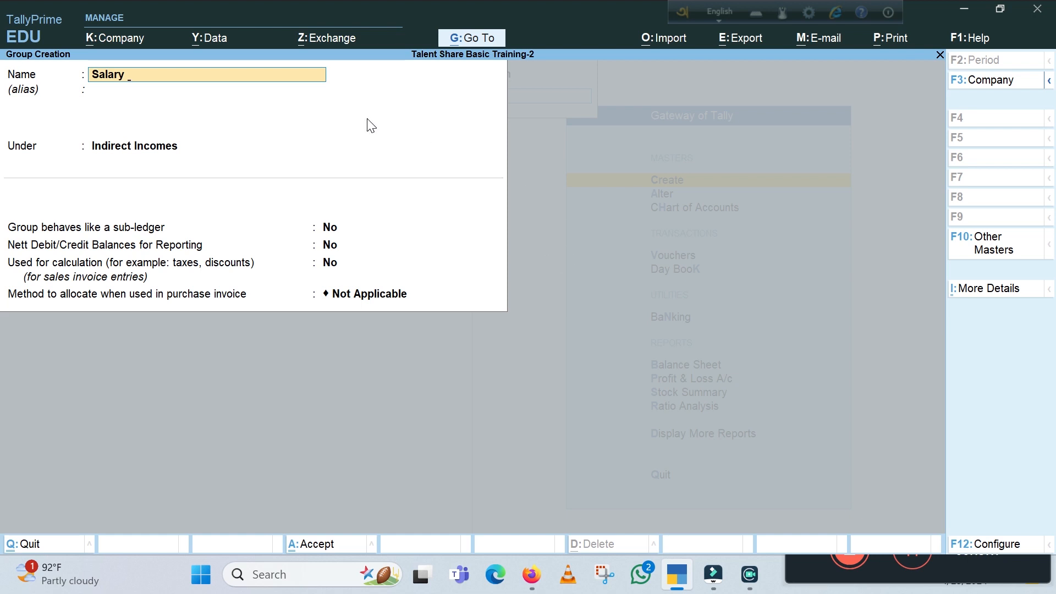
pyautogui.press('Return')
pyautogui.press('Return')
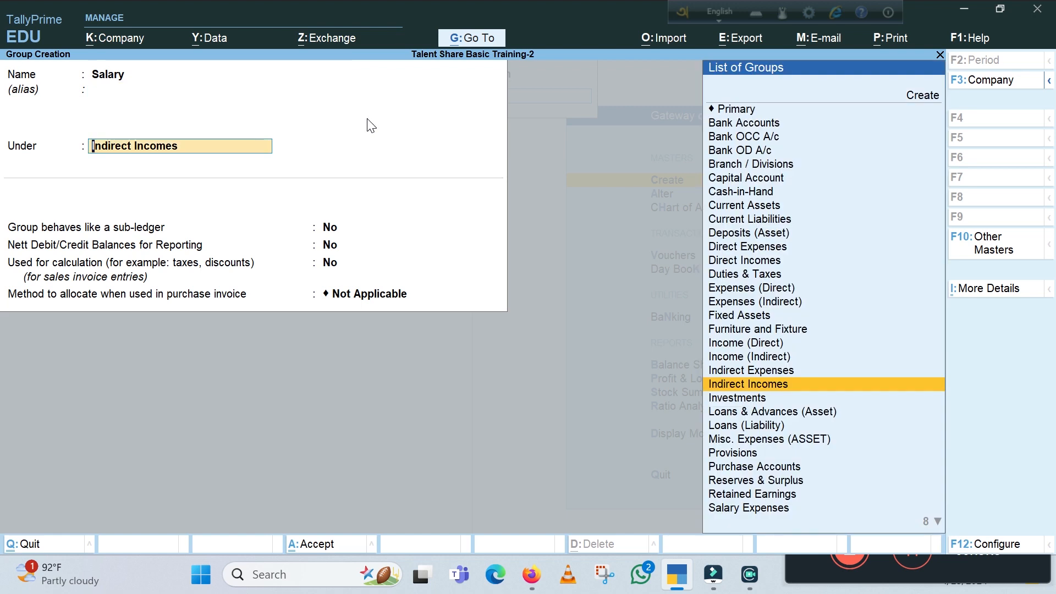
# Place the new Salary group under Indirect Expenses, save it and leave group creation
pyautogui.press('Up')
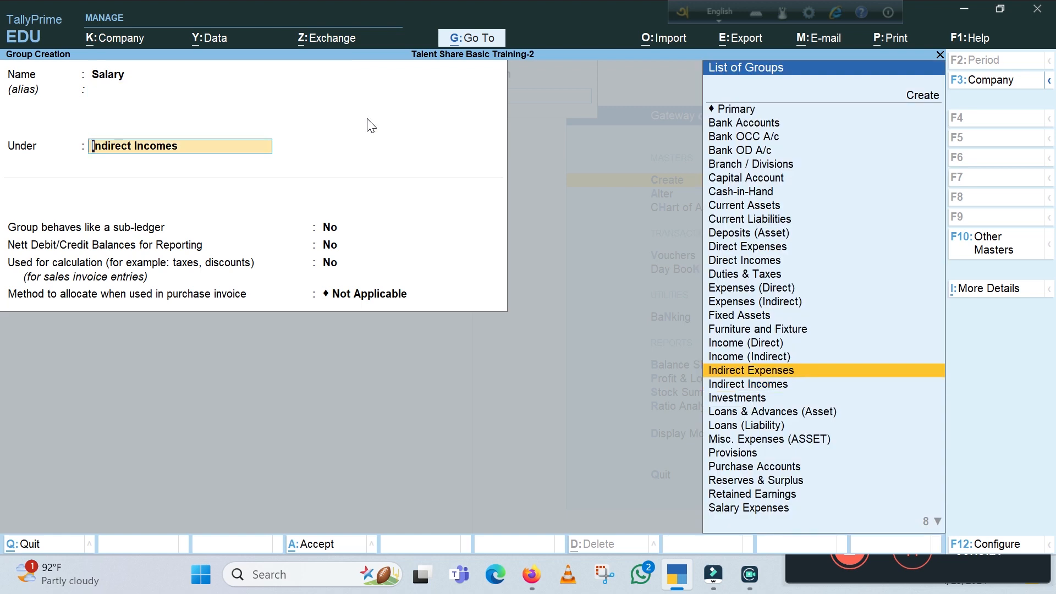
pyautogui.press('Return')
pyautogui.press('Return')
pyautogui.press('Return')
pyautogui.press('Return')
pyautogui.press('Return')
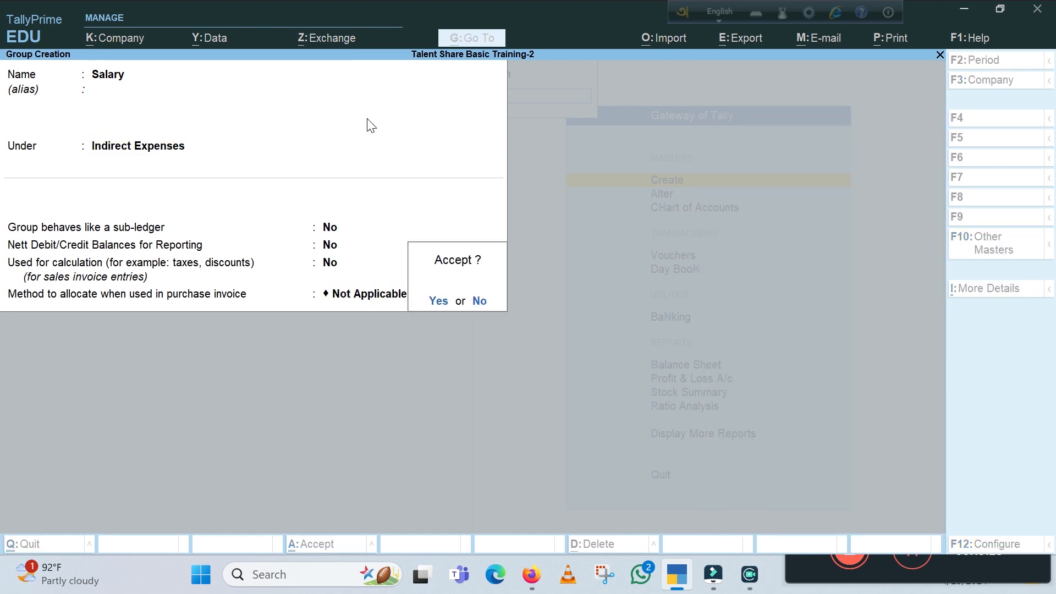
pyautogui.press('Return')
pyautogui.press('Escape')
pyautogui.press('Escape')
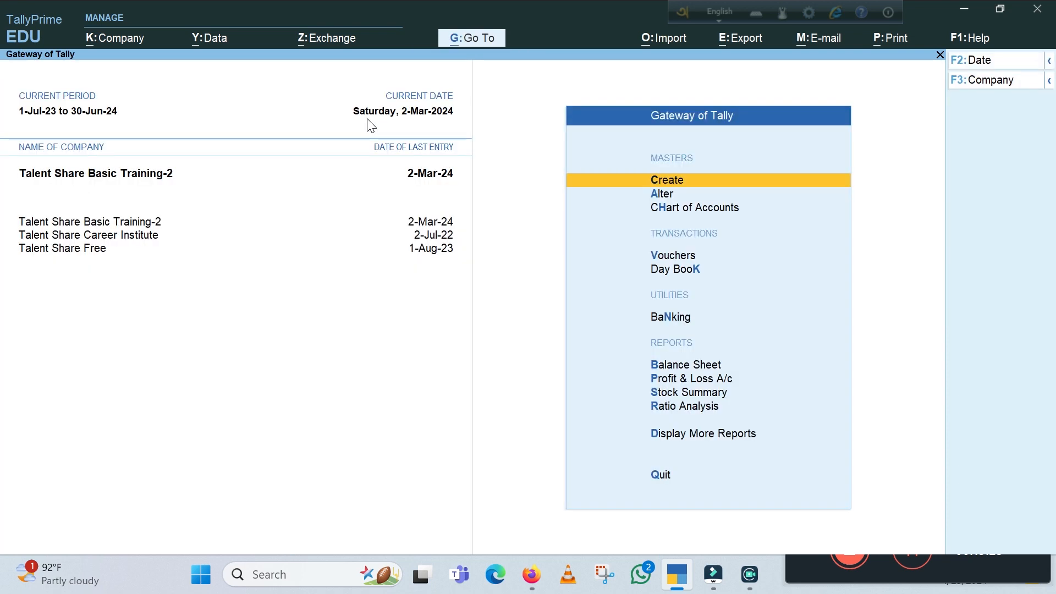
pyautogui.press('Escape')
pyautogui.press('Escape')
# Alter the Basic Salary pay head so that it falls under the Salary group, keeping its other settings, and save it
pyautogui.press('Down')
pyautogui.press('Return')
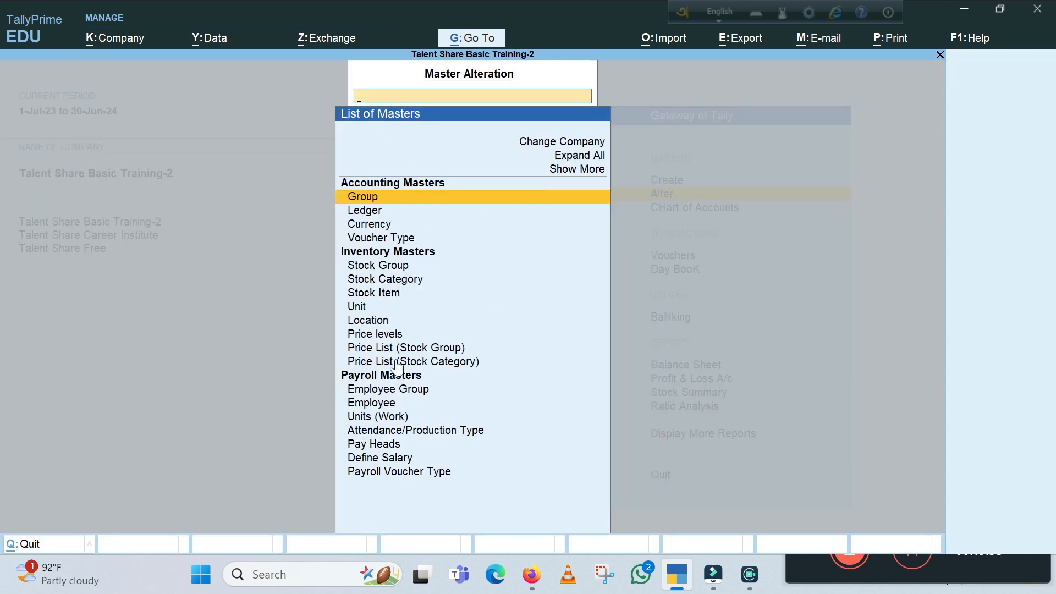
pyautogui.click(386, 445)
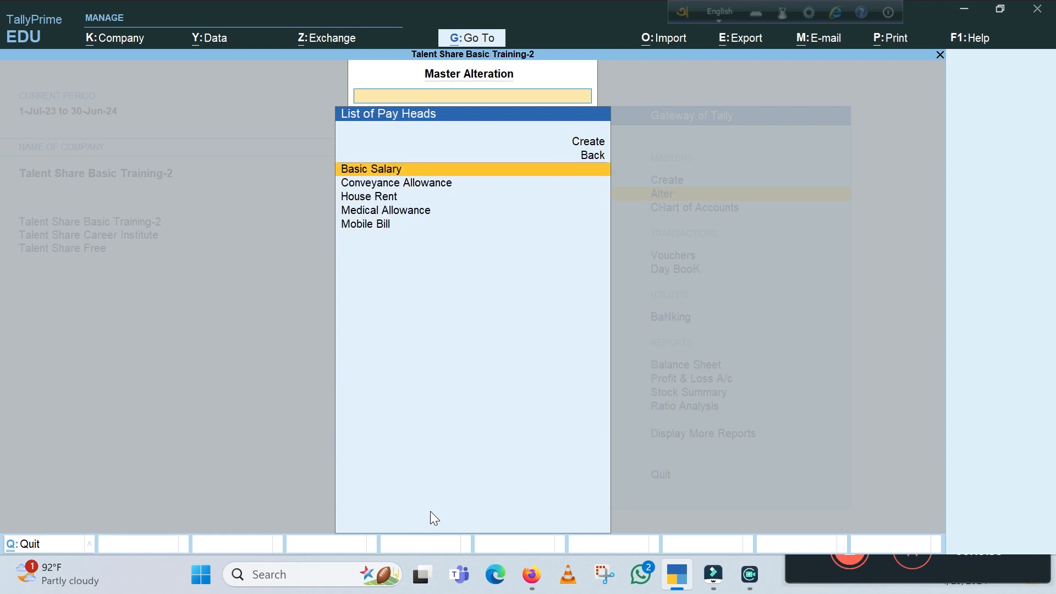
pyautogui.press('Return')
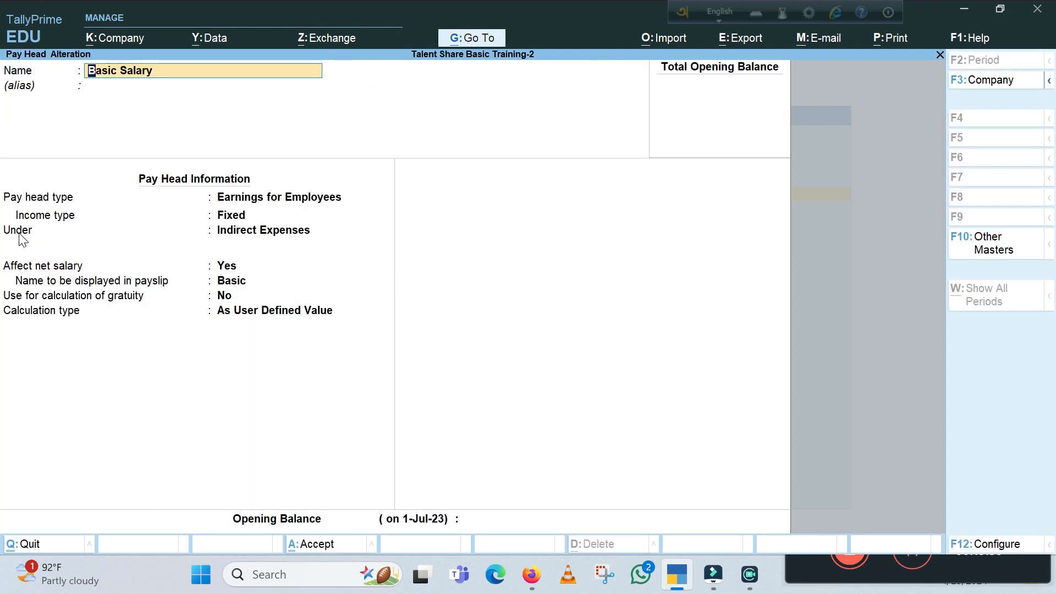
pyautogui.click(231, 235)
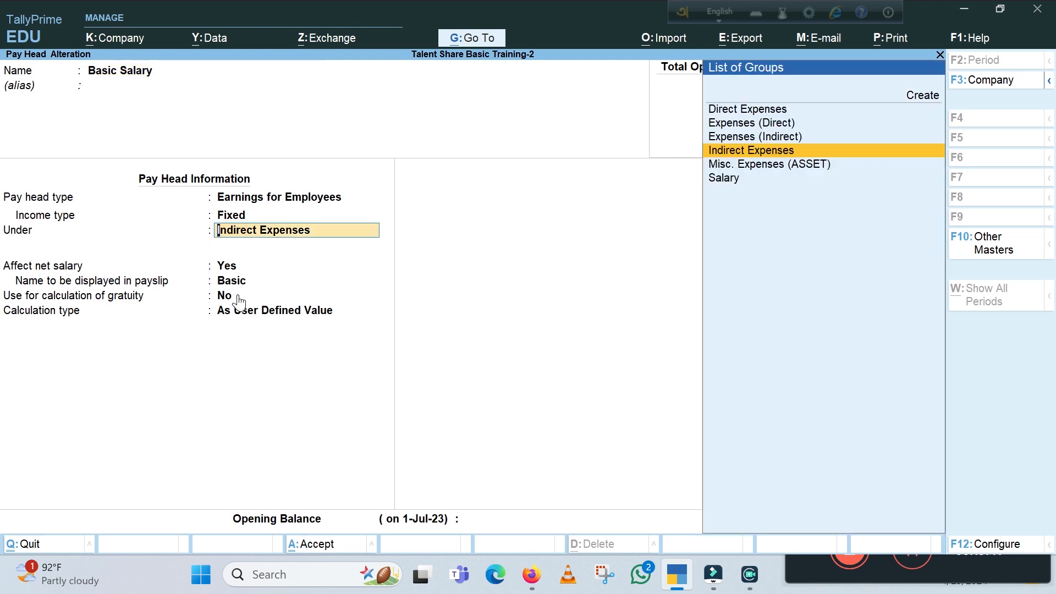
pyautogui.press('Down')
pyautogui.press('Down')
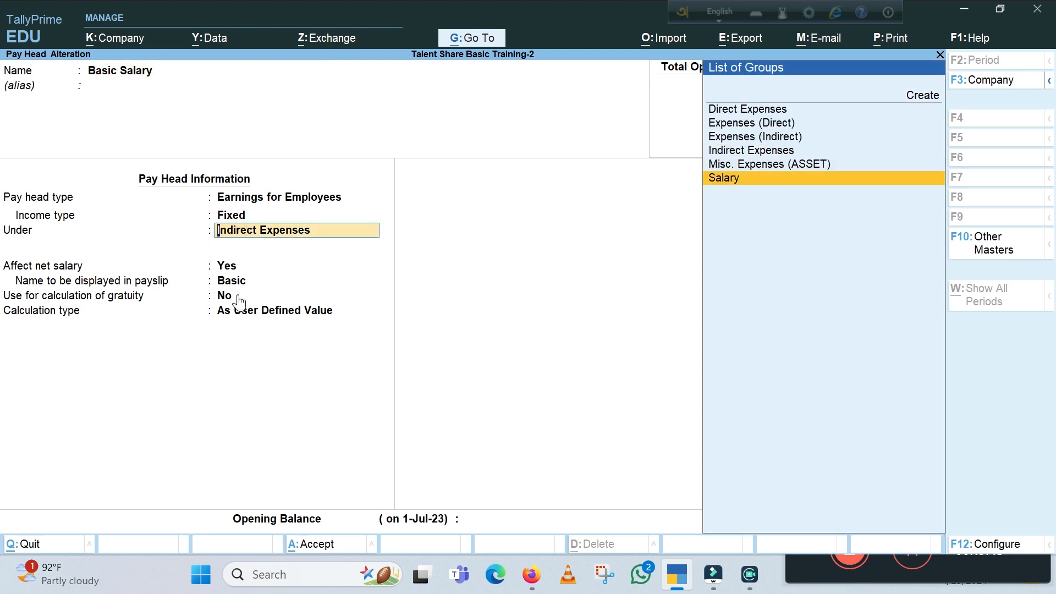
pyautogui.press('Return')
pyautogui.press('Return')
pyautogui.press('Return')
pyautogui.press('Return')
pyautogui.press('Return')
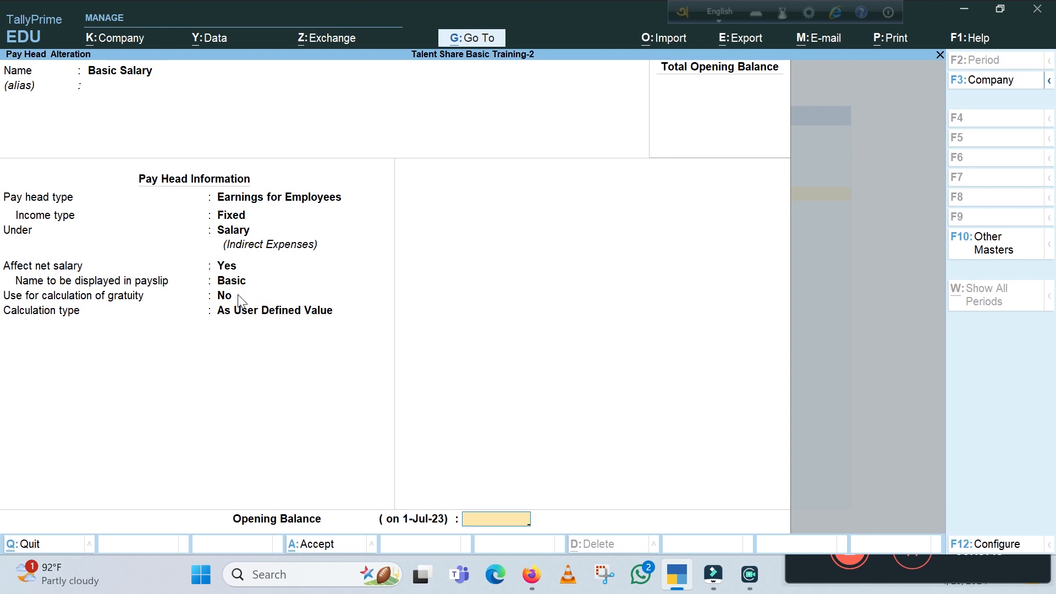
pyautogui.press('Return')
pyautogui.press('Return')
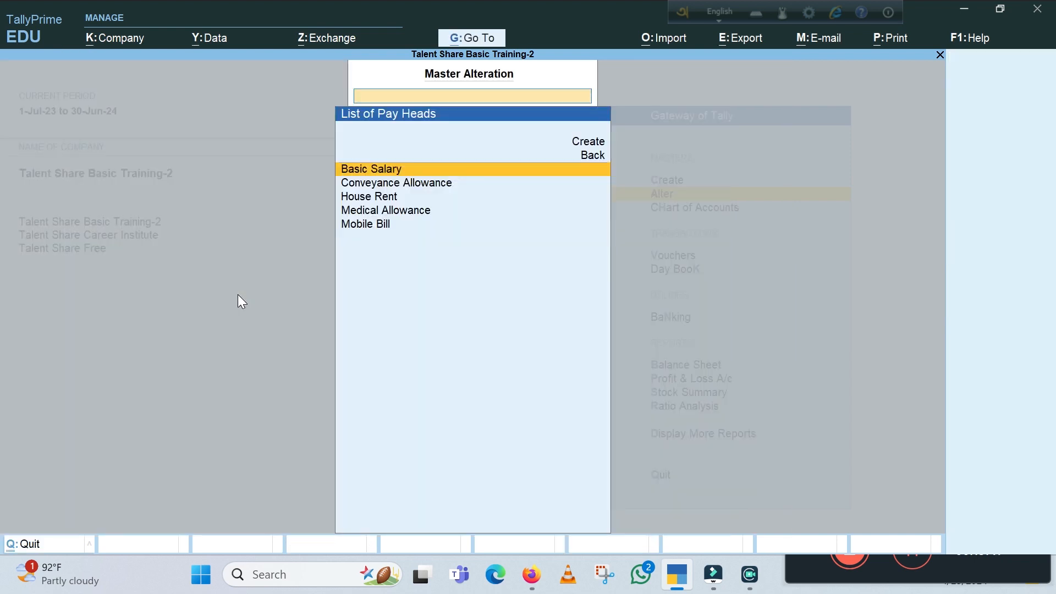
# Move the Conveyance Allowance pay head under the Salary group and save the alteration
pyautogui.press('Down')
pyautogui.press('Return')
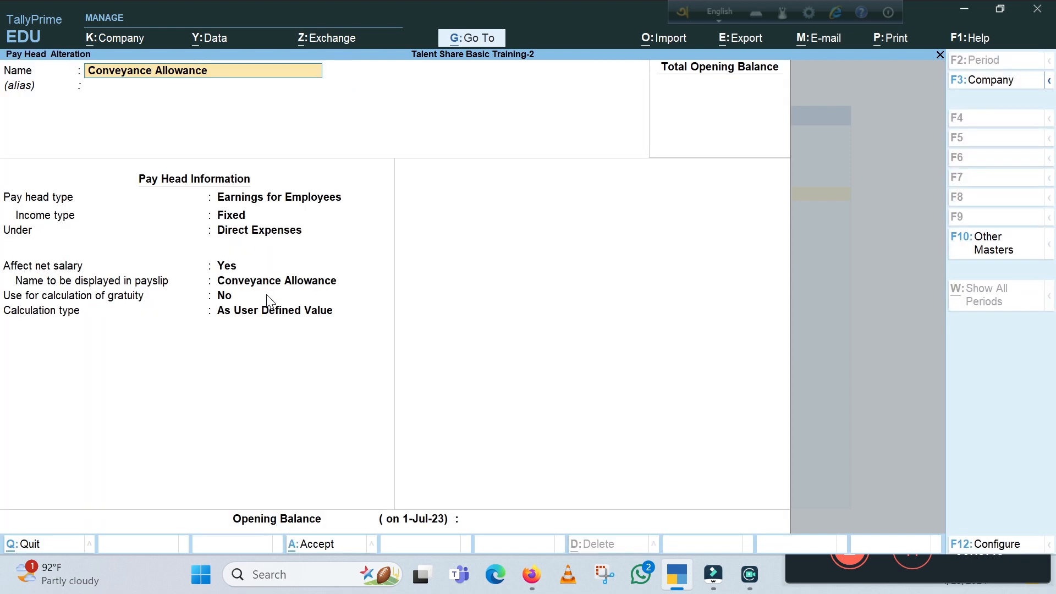
pyautogui.click(236, 230)
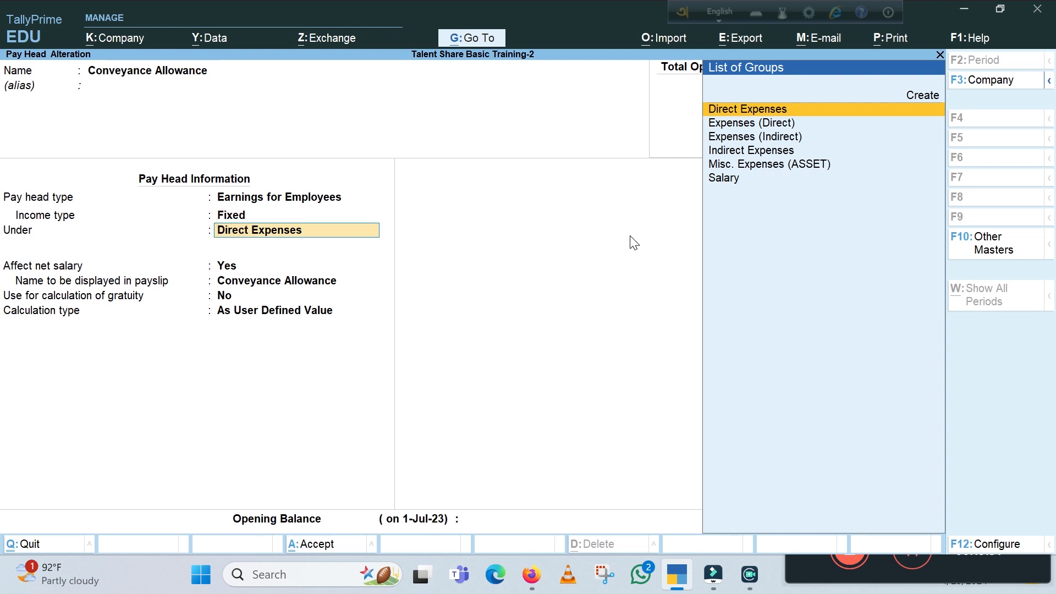
pyautogui.press('Down')
pyautogui.press('Down')
pyautogui.press('Down')
pyautogui.press('Down')
pyautogui.press('Down')
pyautogui.press('Return')
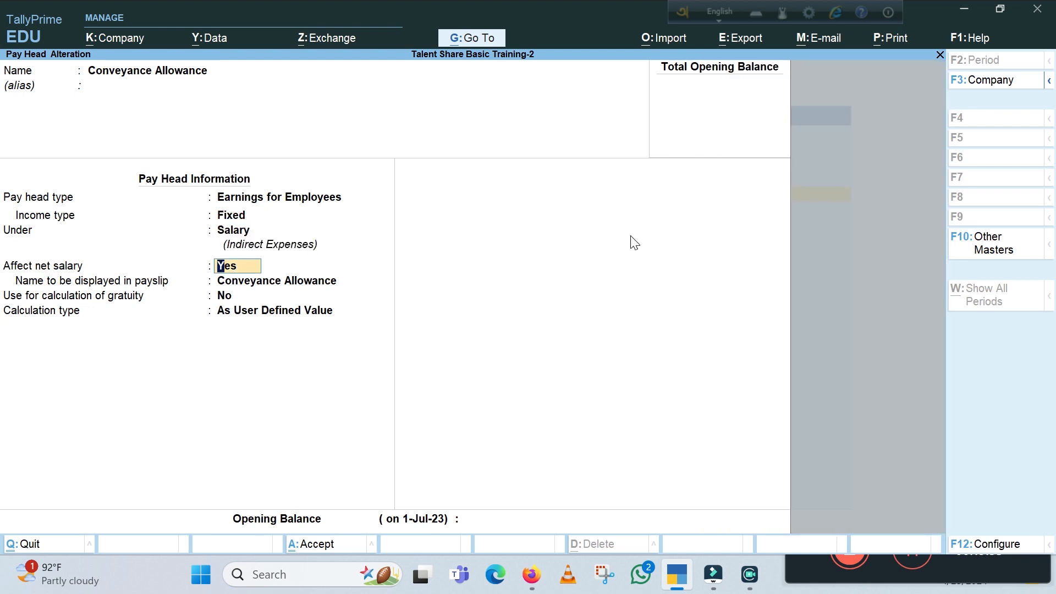
pyautogui.hotkey('ctrl', 'a')
# Move the House Rent pay head under the Salary group and save the alteration
pyautogui.press('Down')
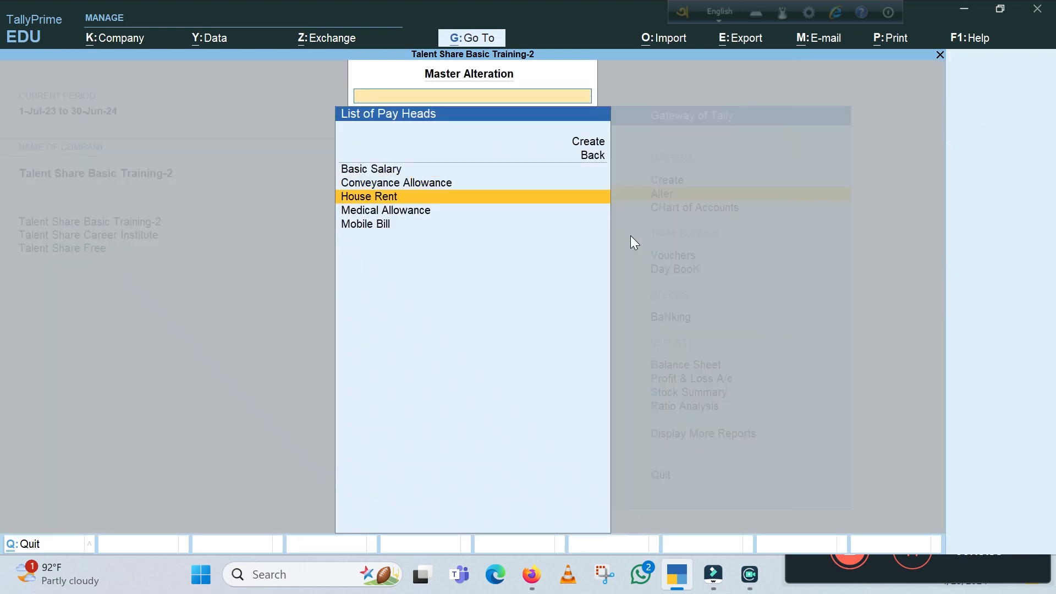
pyautogui.press('Return')
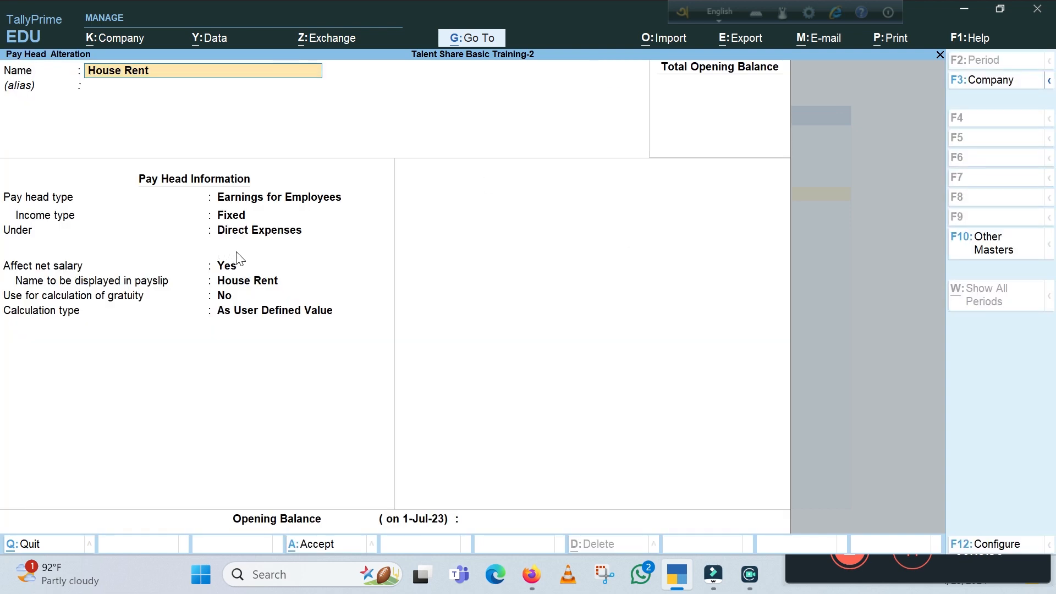
pyautogui.click(245, 230)
pyautogui.press('Down')
pyautogui.press('Down')
pyautogui.press('Down')
pyautogui.press('Down')
pyautogui.press('Down')
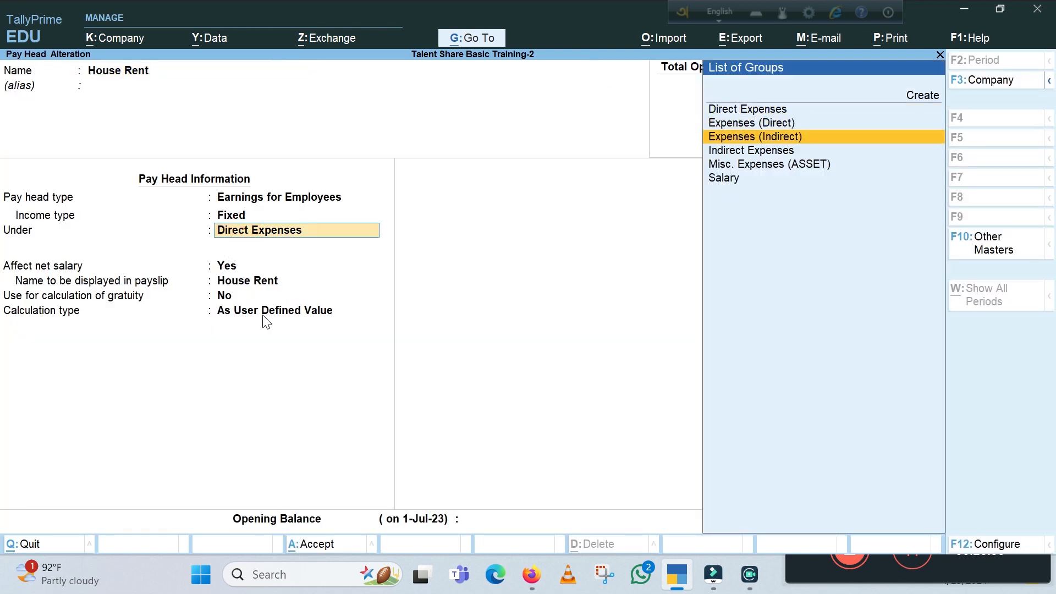
pyautogui.press('Return')
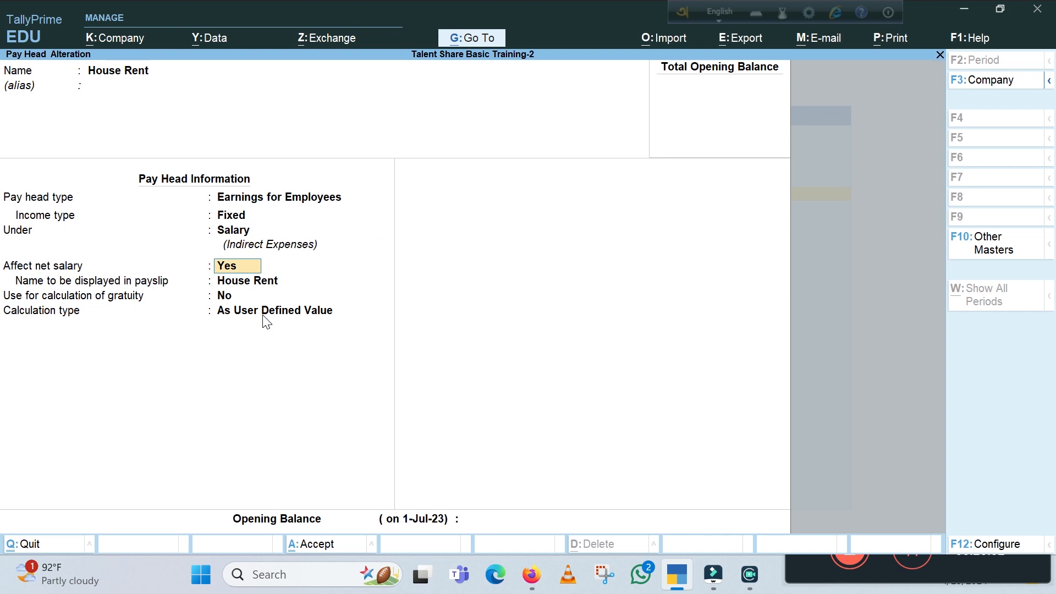
pyautogui.hotkey('ctrl', 'a')
# Move the Medical Allowance pay head under the Salary group and save the alteration
pyautogui.press('Down')
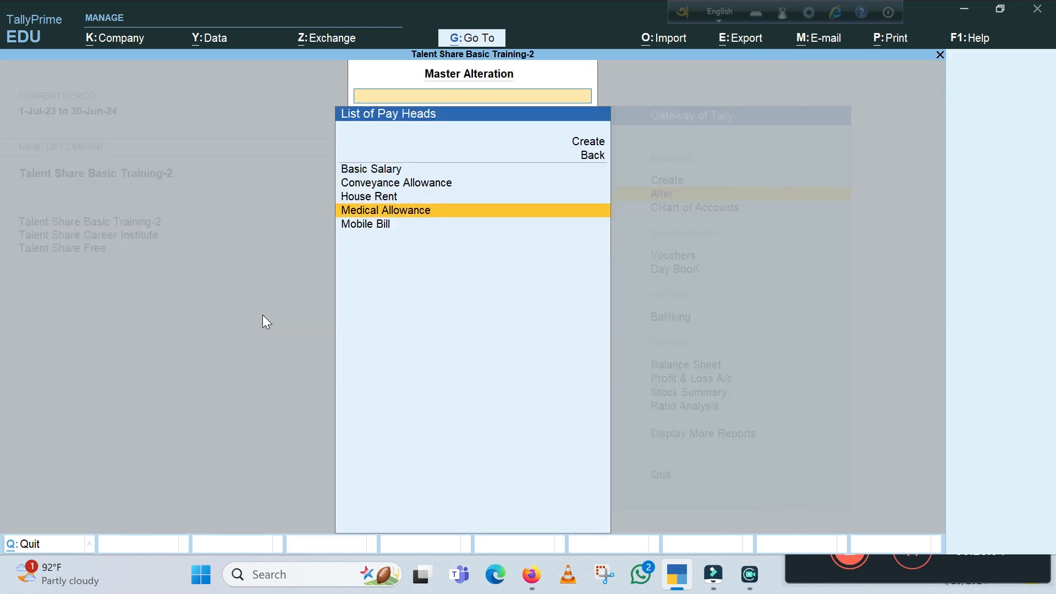
pyautogui.press('Return')
pyautogui.click(245, 231)
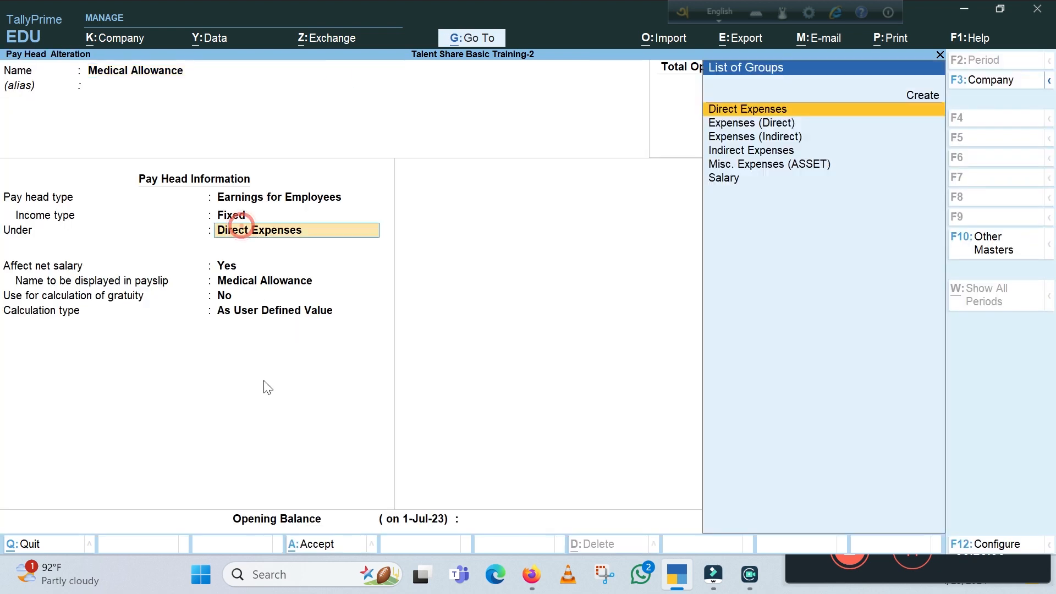
pyautogui.press('Down')
pyautogui.press('Down')
pyautogui.press('Down')
pyautogui.press('Down')
pyautogui.press('Down')
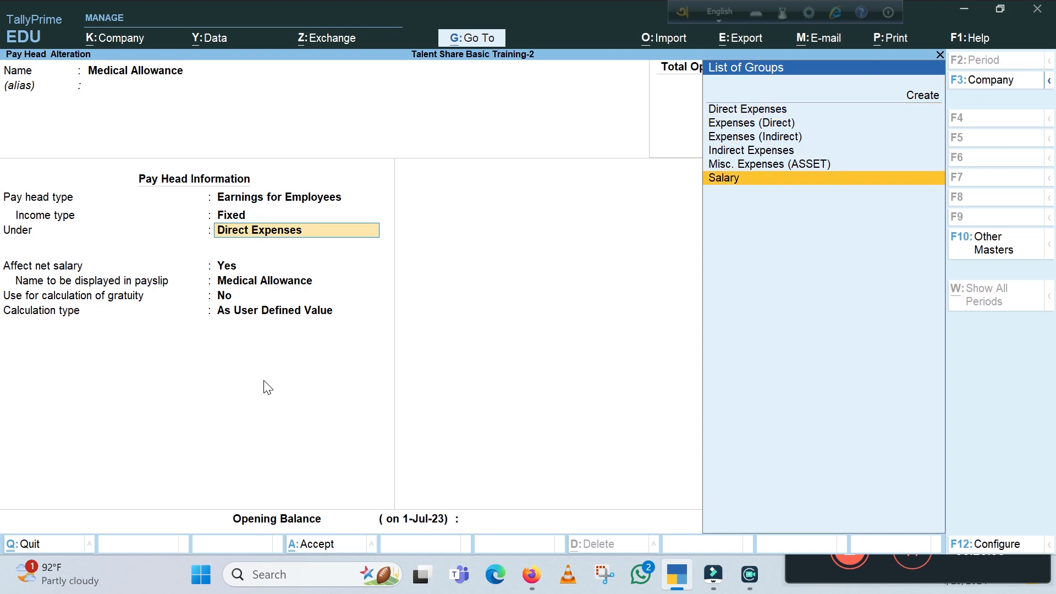
pyautogui.press('Return')
pyautogui.hotkey('ctrl', 'a')
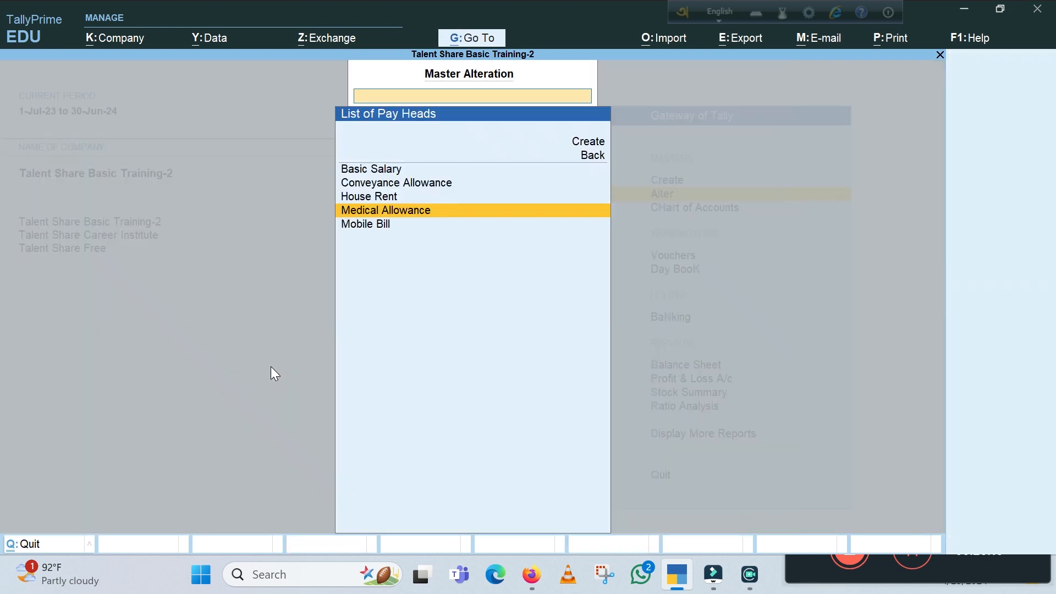
# Move the Mobile Bill pay head under the Salary group, save it and leave master alteration
pyautogui.press('Down')
pyautogui.press('Return')
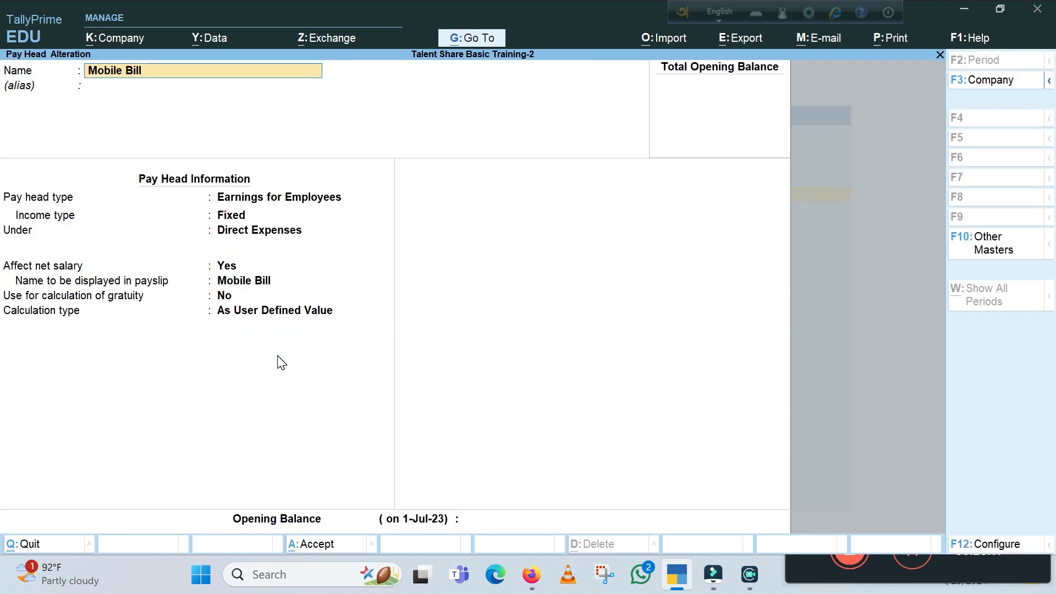
pyautogui.click(229, 230)
pyautogui.press('Down')
pyautogui.press('Down')
pyautogui.press('Down')
pyautogui.press('Down')
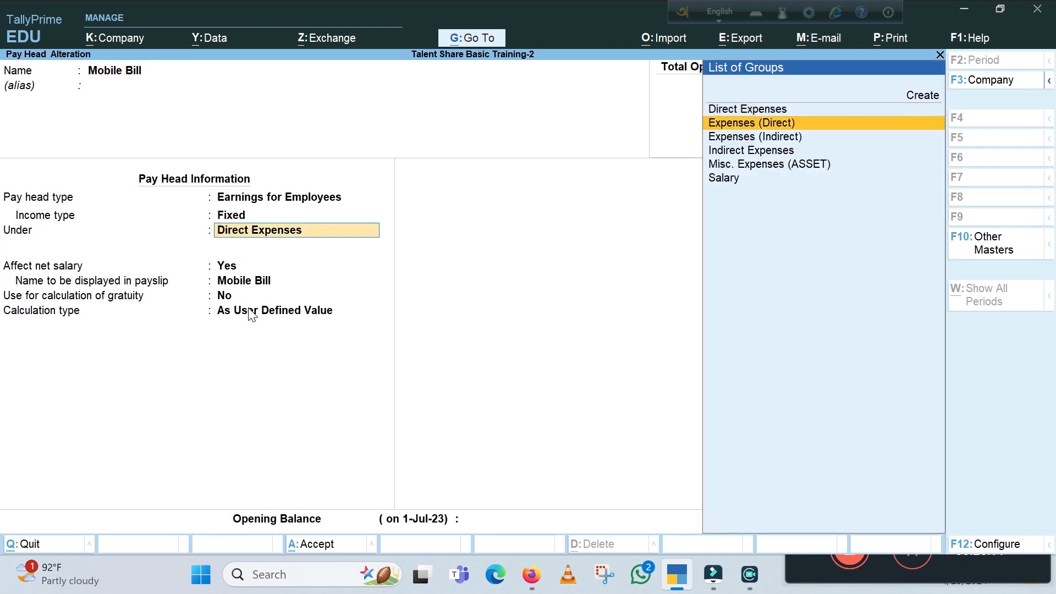
pyautogui.press('Down')
pyautogui.press('Return')
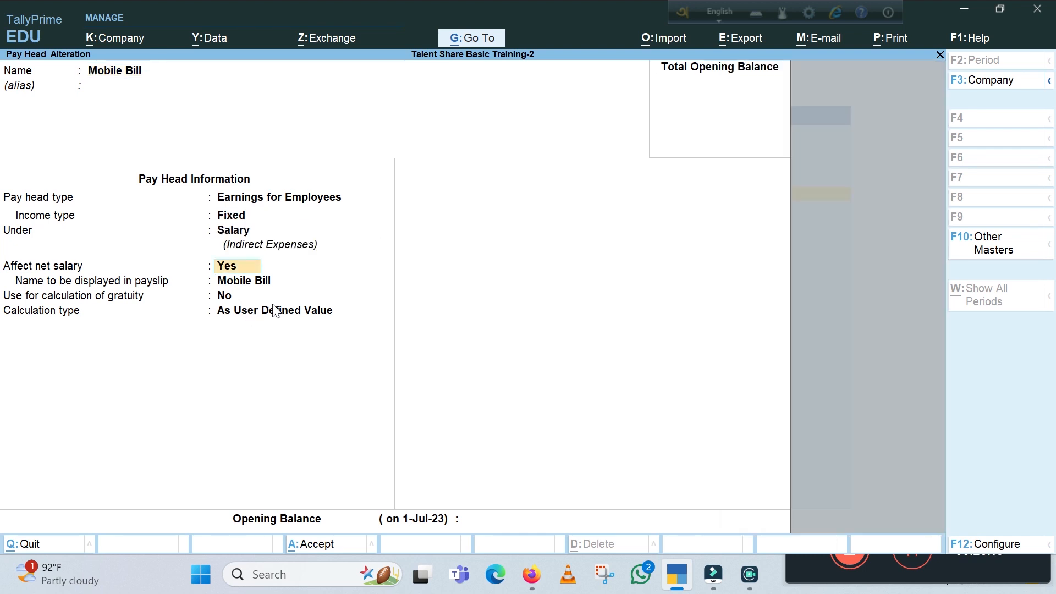
pyautogui.hotkey('ctrl', 'a')
pyautogui.press('Escape')
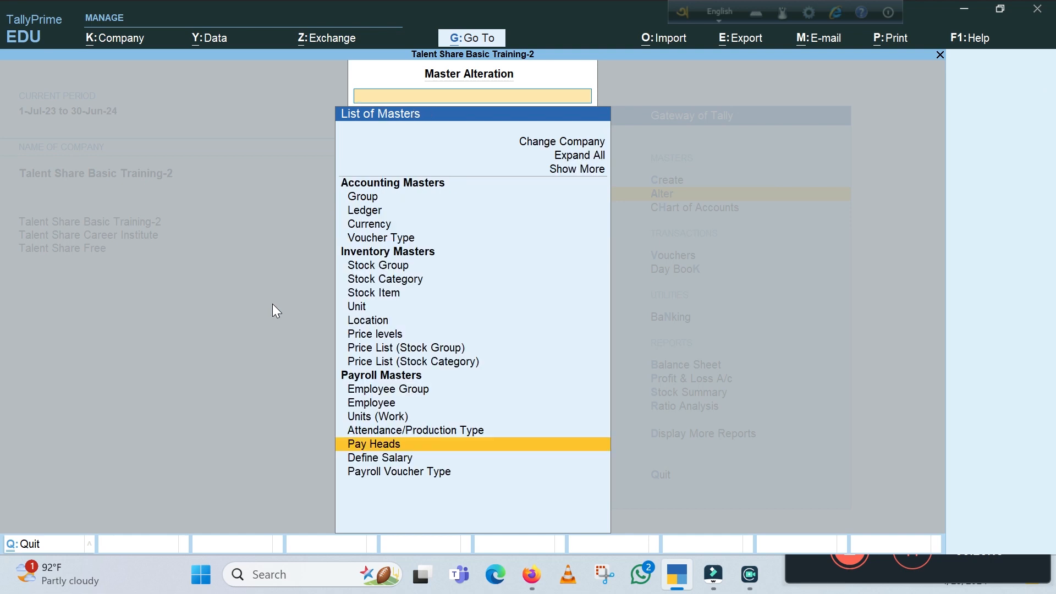
pyautogui.press('Escape')
# Show the Profit & Loss A/c in detail and drill into the Salary group under Indirect Expenses
pyautogui.press('Up')
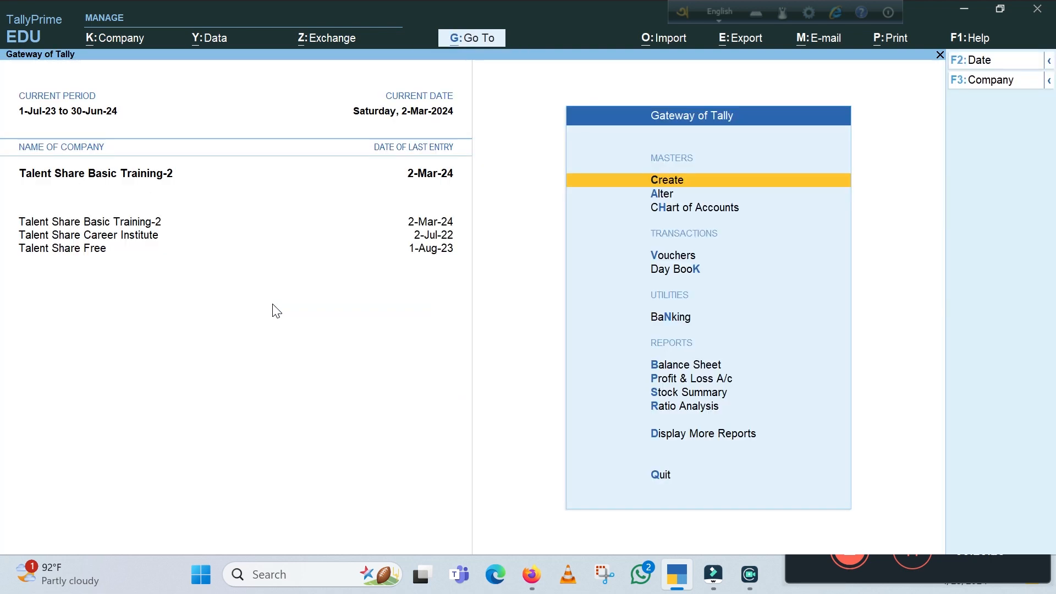
pyautogui.press('p')
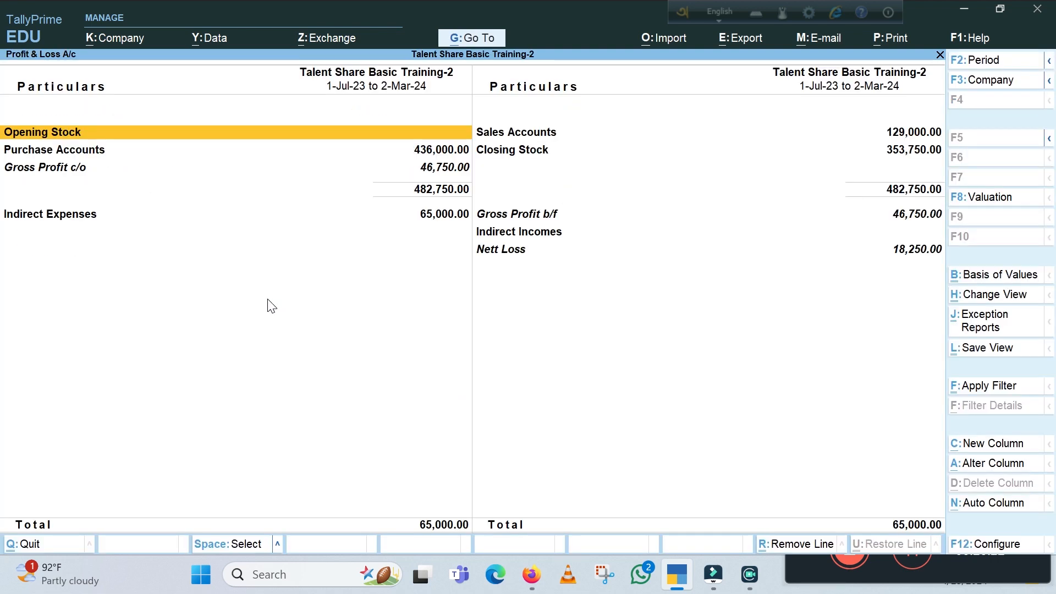
pyautogui.hotkey('alt', 'F5')
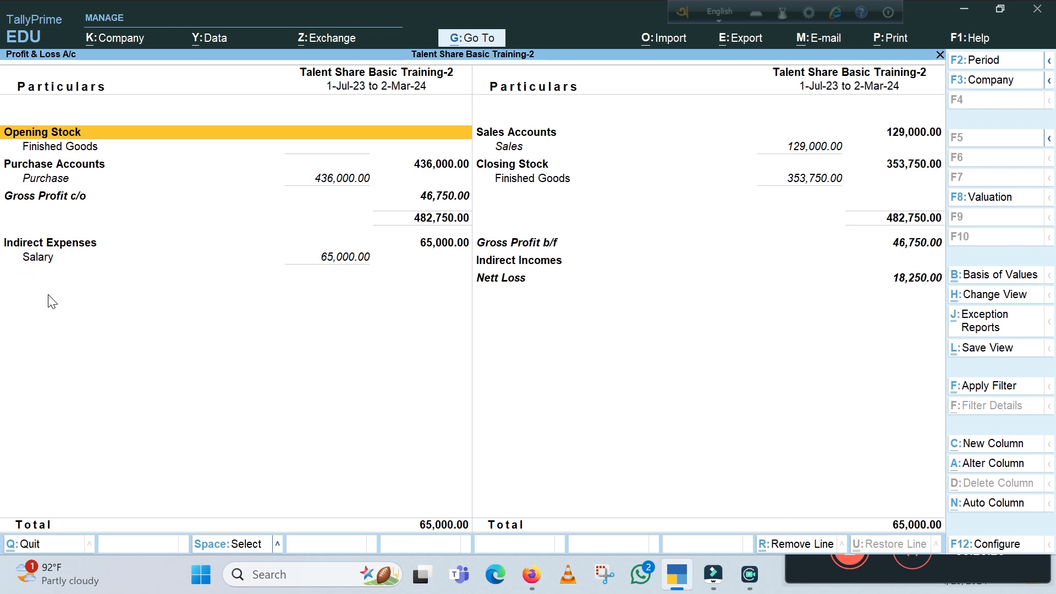
pyautogui.doubleClick(40, 259)
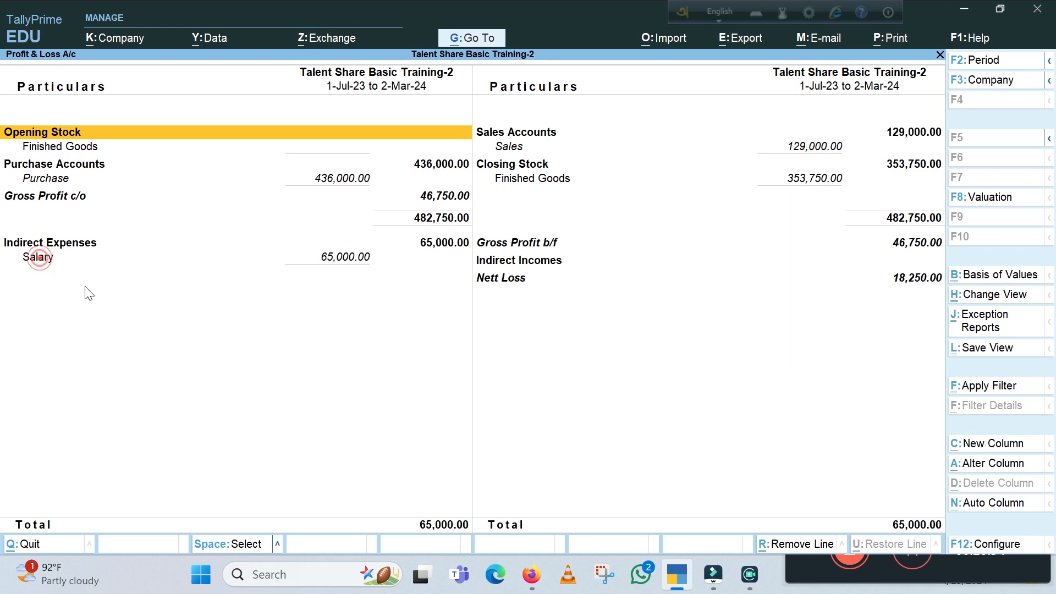